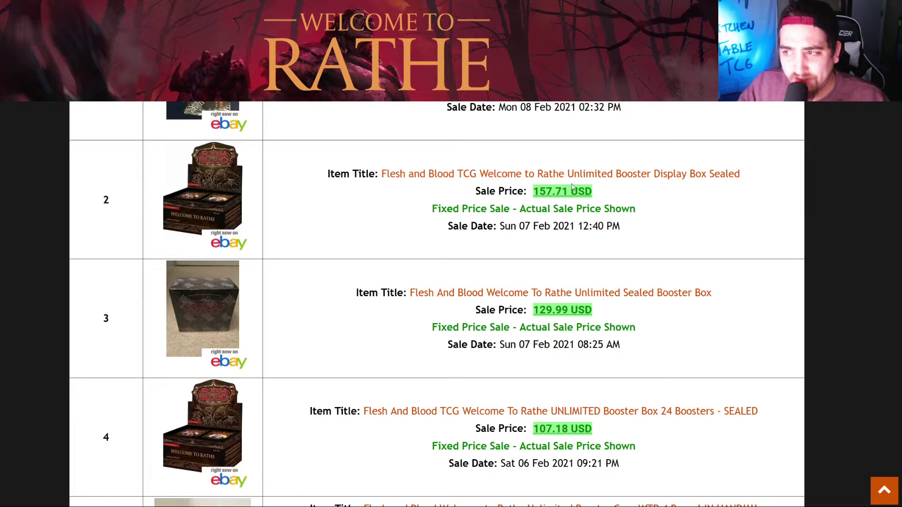
# Review the sold eBay listings for Welcome to Rathe Unlimited booster boxes, comparing their sale prices and dates
pyautogui.scroll(-2, 562, 380)
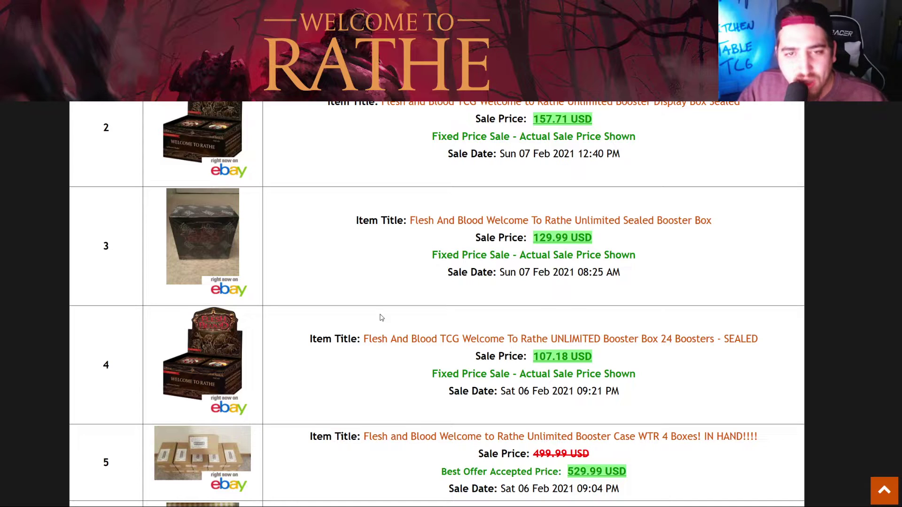
pyautogui.scroll(-2, 404, 328)
pyautogui.scroll(4, 407, 334)
pyautogui.scroll(-2, 460, 299)
pyautogui.scroll(2, 376, 122)
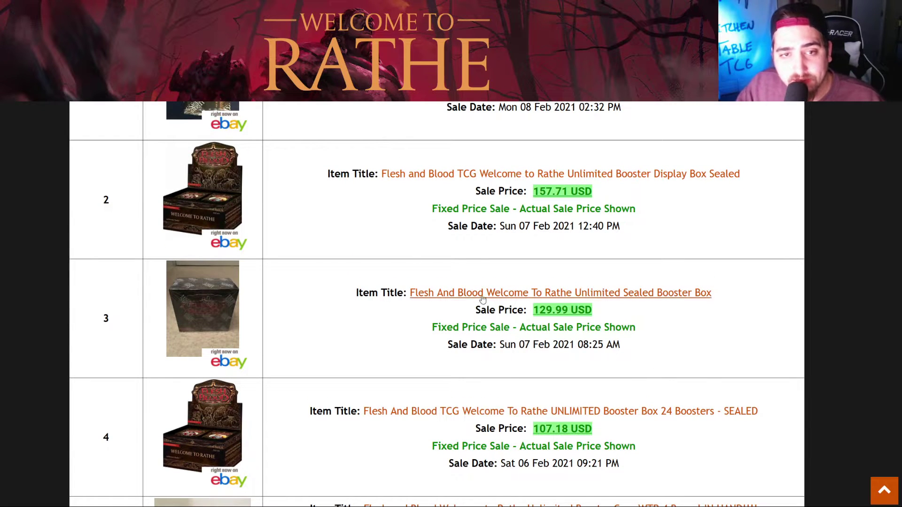
pyautogui.scroll(4, 485, 299)
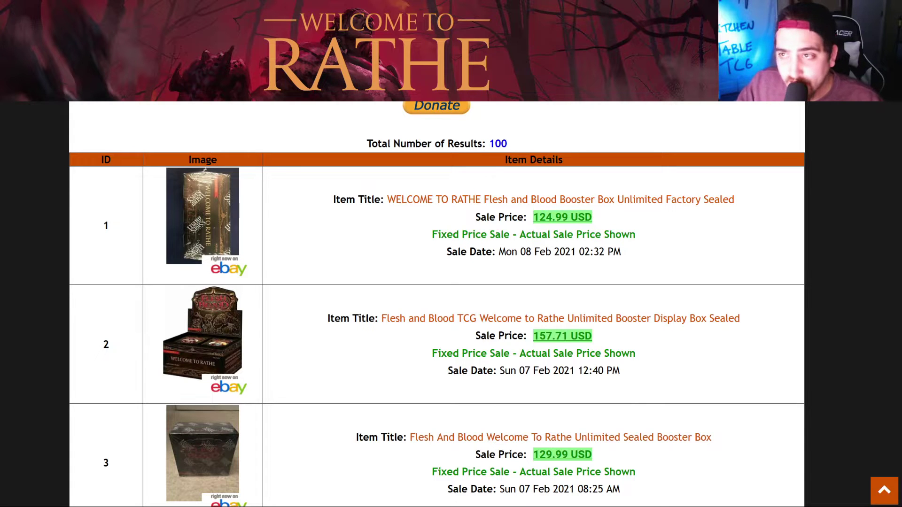
# Switch to the Welcome to Rathe Unlimited EV Tracker spreadsheet and extend the Sealed_EV weekly date header to 2/8/2021 in column P
pyautogui.hotkey('alt', 'Tab')
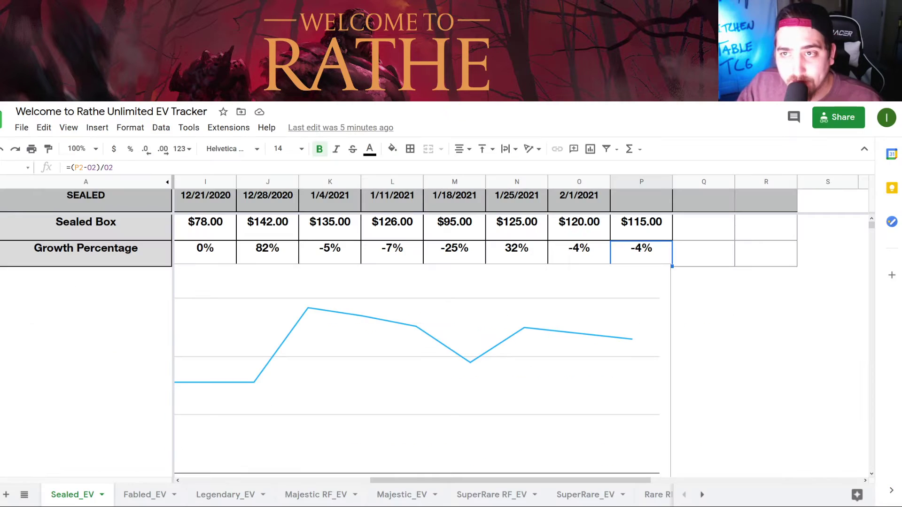
pyautogui.click(609, 196)
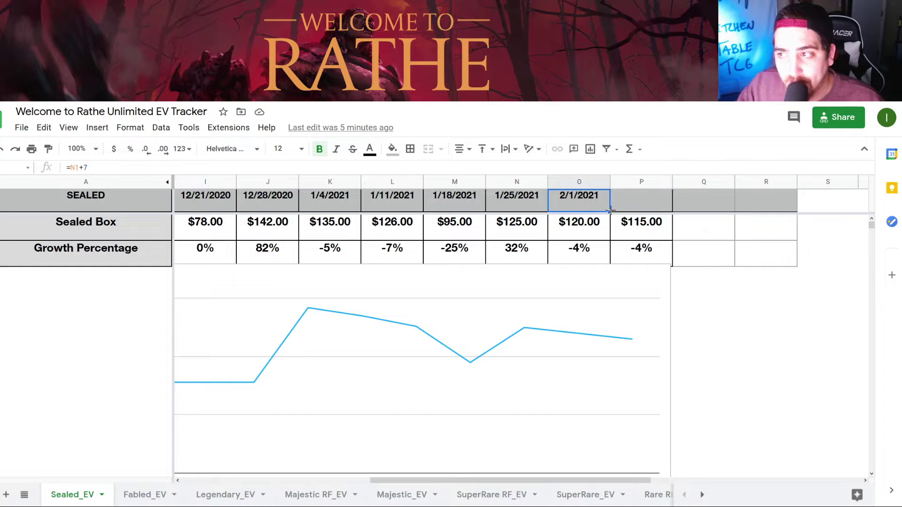
pyautogui.moveTo(609, 212); pyautogui.dragTo(627, 215)
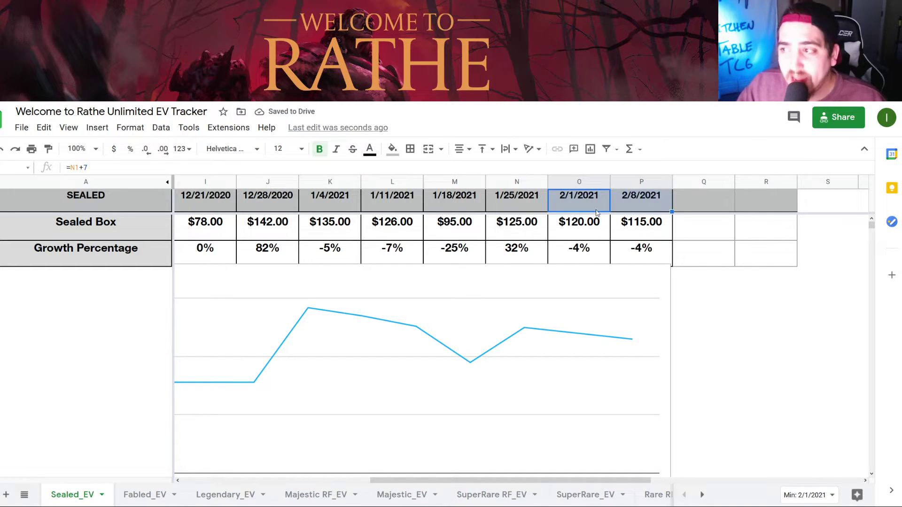
pyautogui.click(631, 231)
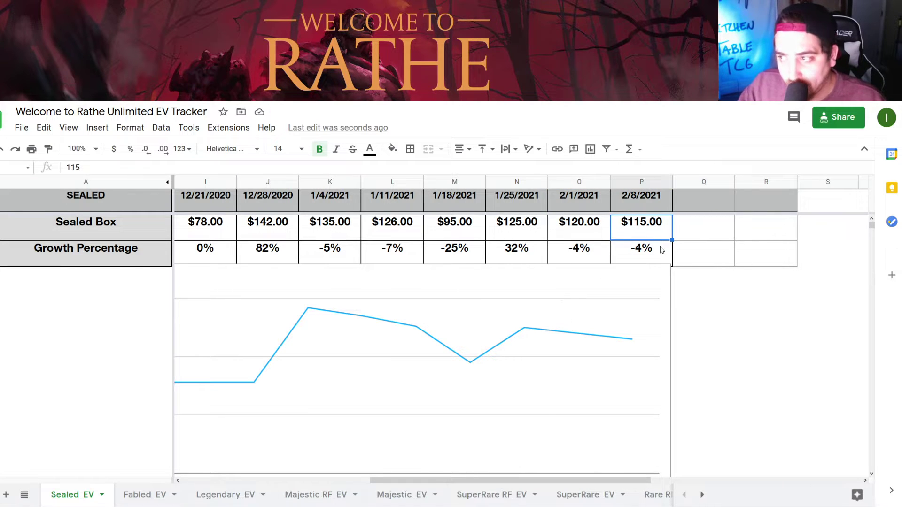
# Open the Fabled_EV sheet and compare Heart of Fyendal's tracked prices with its sold eBay listings
pyautogui.click(156, 491)
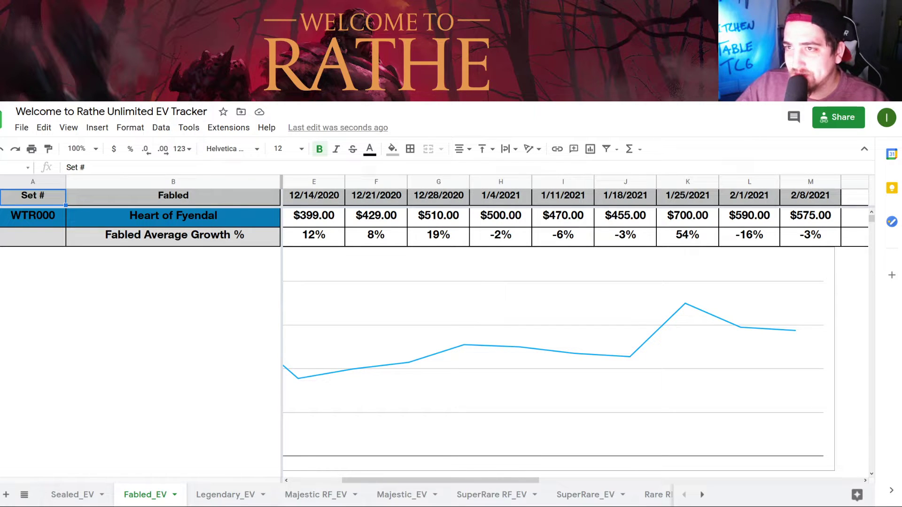
pyautogui.hotkey('ctrl', 'Tab')
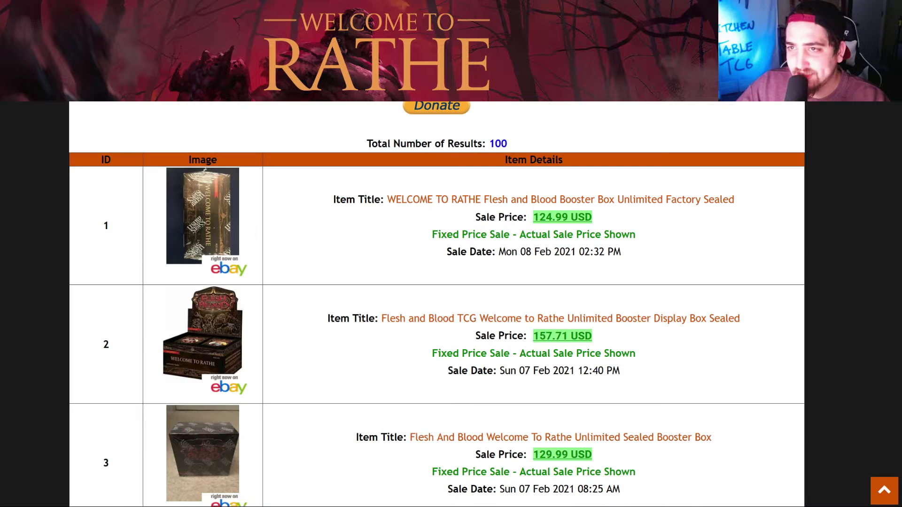
pyautogui.hotkey('ctrl', 'Tab')
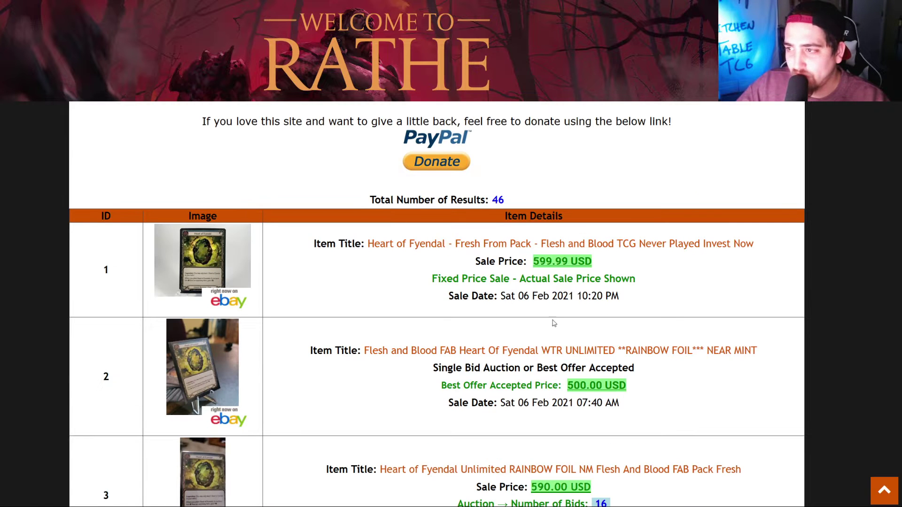
pyautogui.scroll(-2, 570, 295)
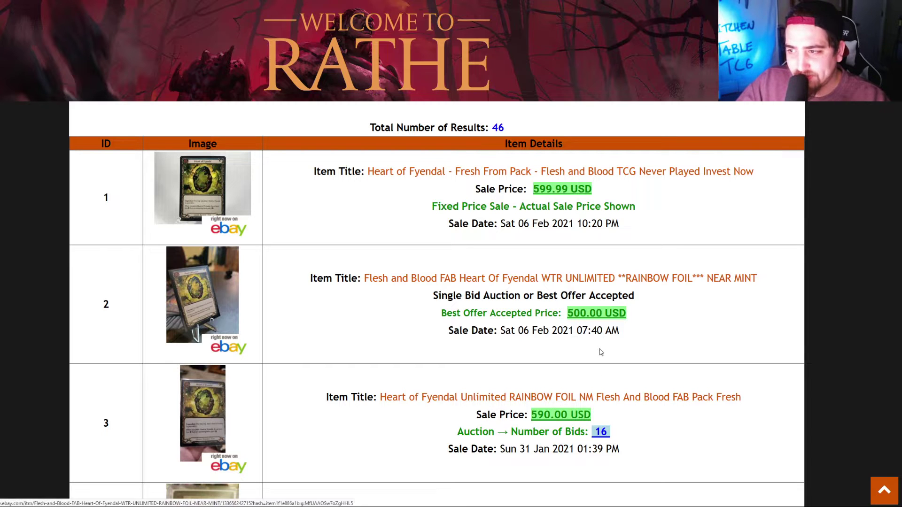
pyautogui.moveTo(635, 340); pyautogui.dragTo(512, 320)
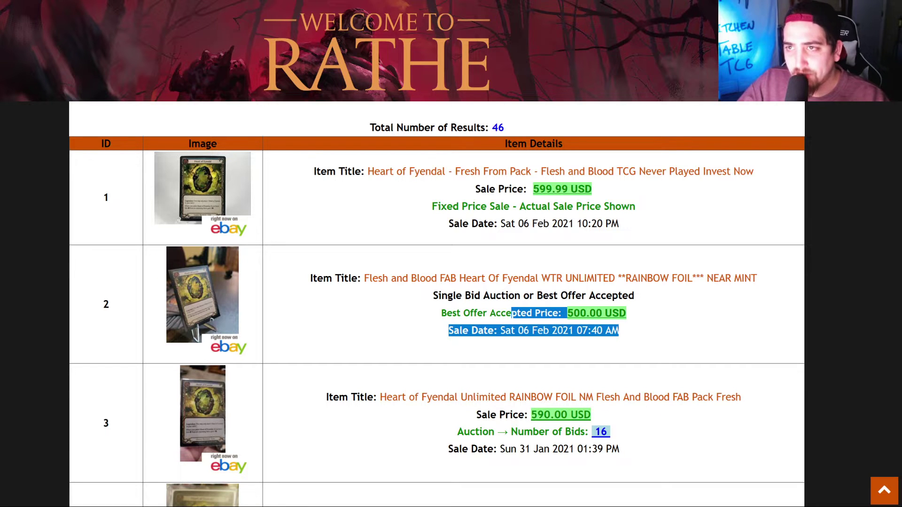
pyautogui.hotkey('alt', 'Tab')
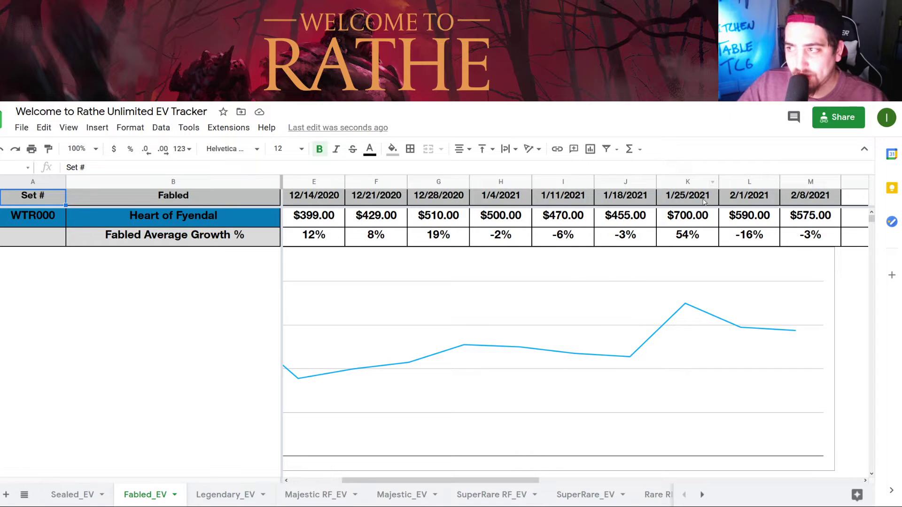
pyautogui.click(678, 218)
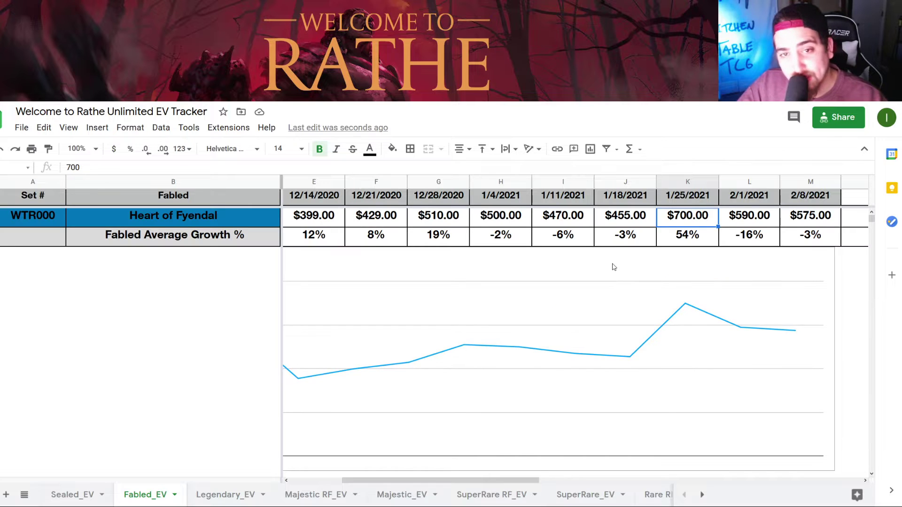
# On the Legendary_EV sheet, extend the weekly date header to 2/8/2021 in column K
pyautogui.click(228, 495)
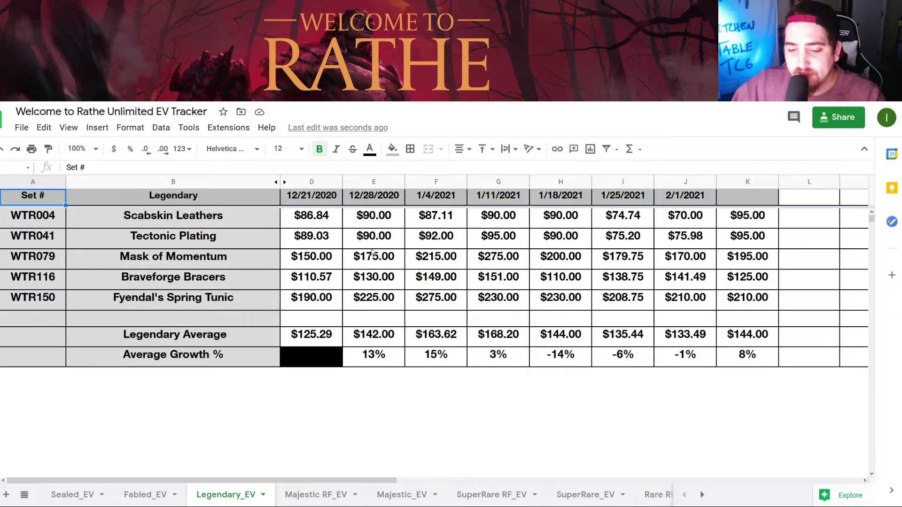
pyautogui.click(680, 197)
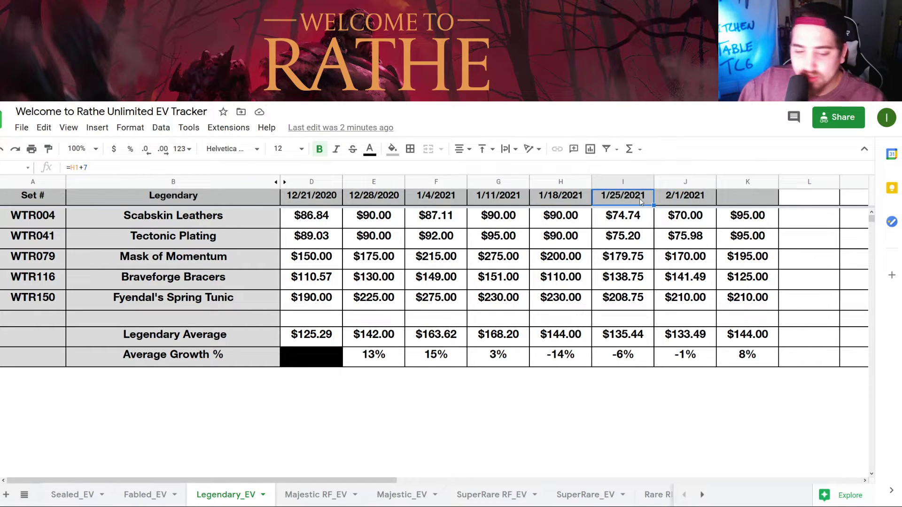
pyautogui.moveTo(652, 197); pyautogui.dragTo(733, 207)
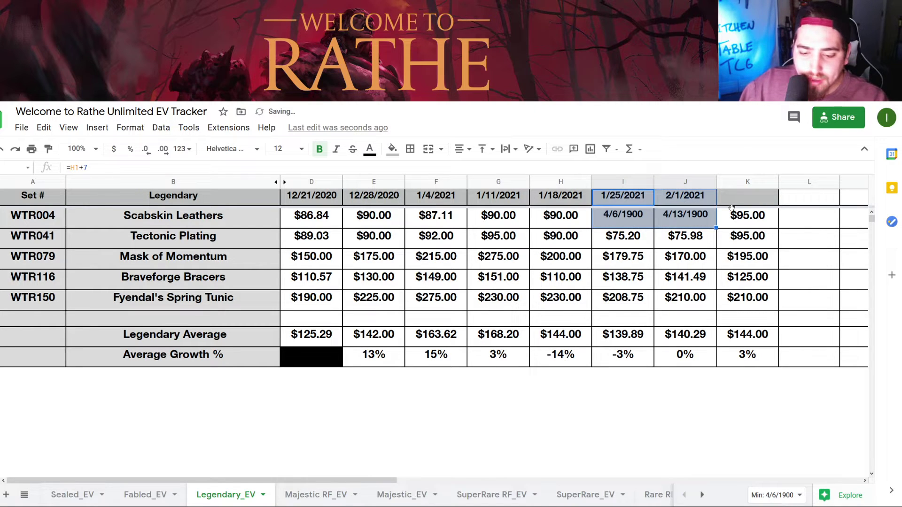
pyautogui.hotkey('ctrl', 'z')
pyautogui.moveTo(715, 205); pyautogui.dragTo(738, 202)
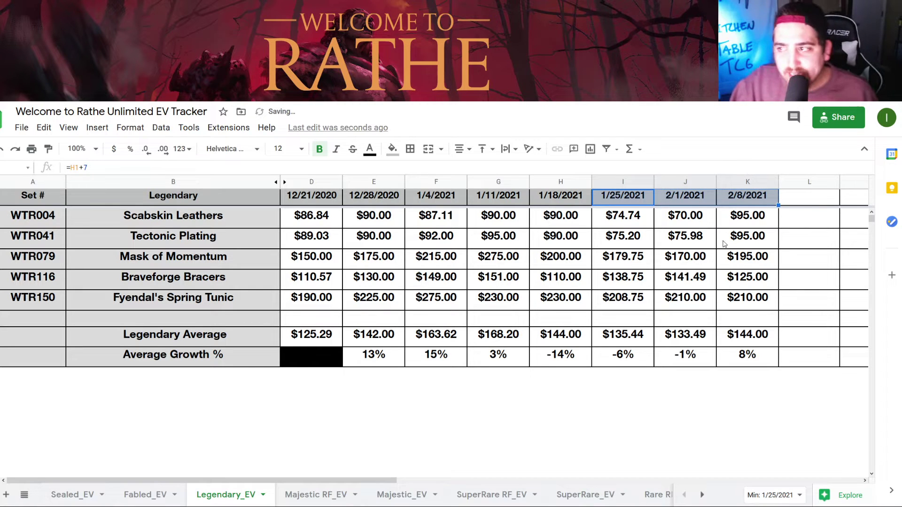
pyautogui.click(740, 263)
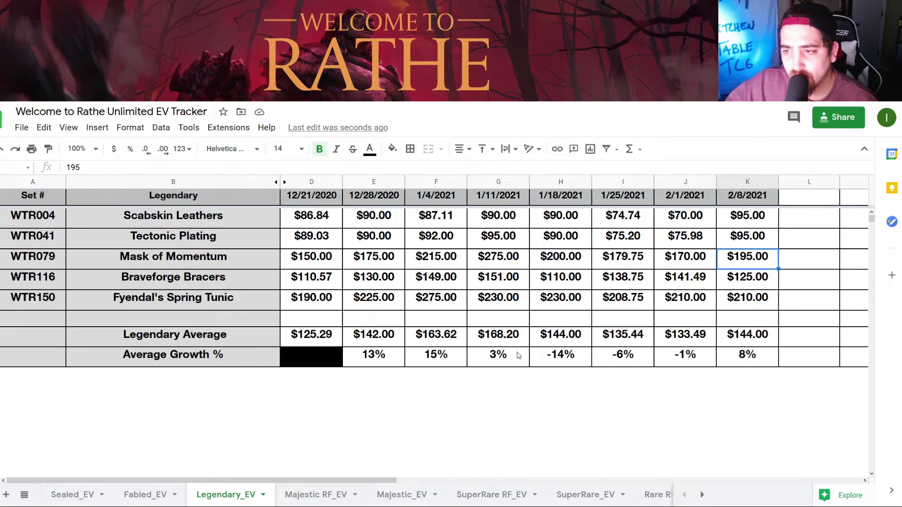
# Insert a line chart of the Legendary Average row and place it below the Average Growth % row
pyautogui.click(1, 336)
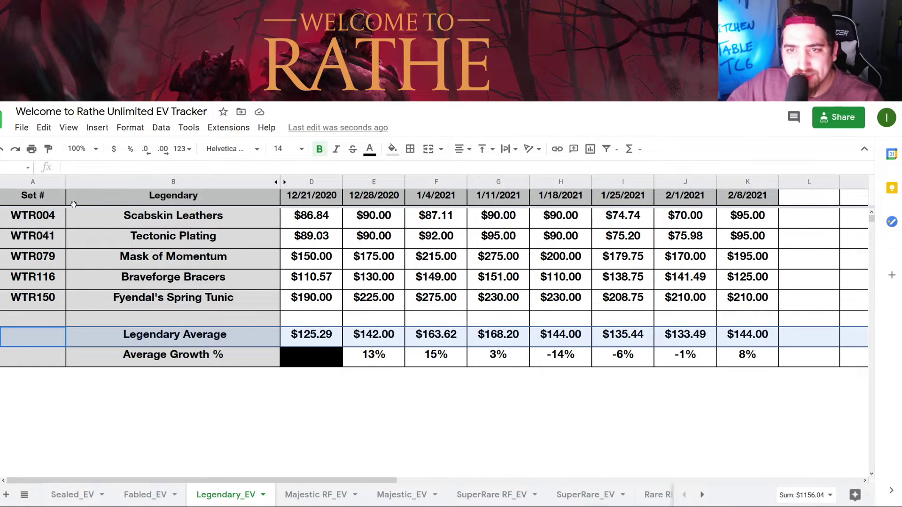
pyautogui.click(97, 127)
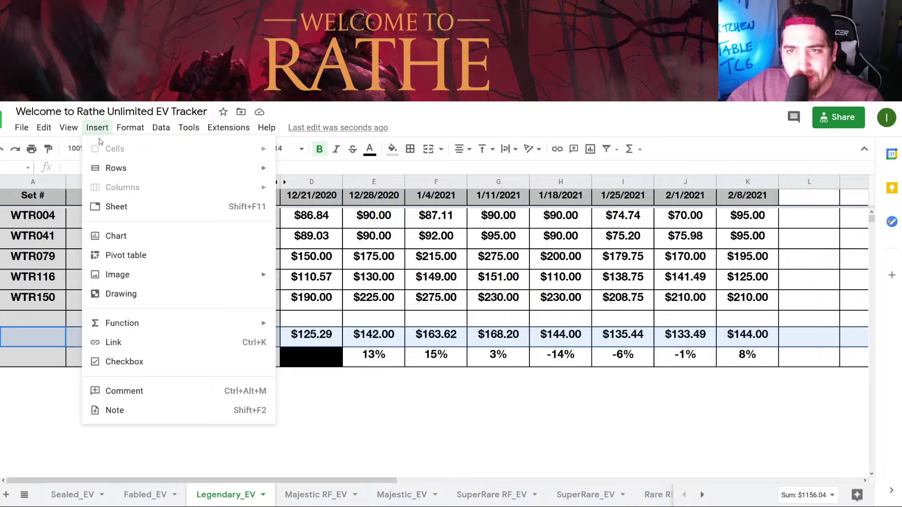
pyautogui.click(127, 235)
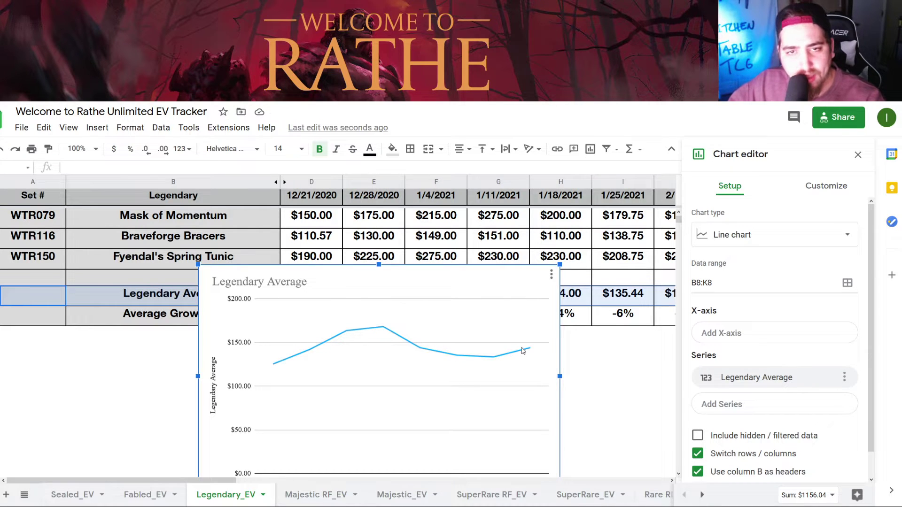
pyautogui.moveTo(512, 321); pyautogui.dragTo(602, 392)
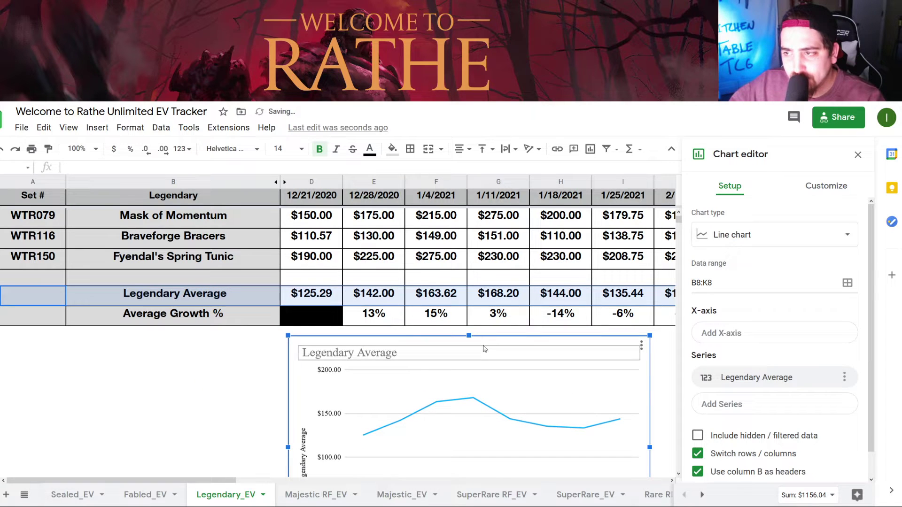
pyautogui.click(454, 303)
pyautogui.click(482, 301)
pyautogui.click(456, 300)
pyautogui.click(499, 301)
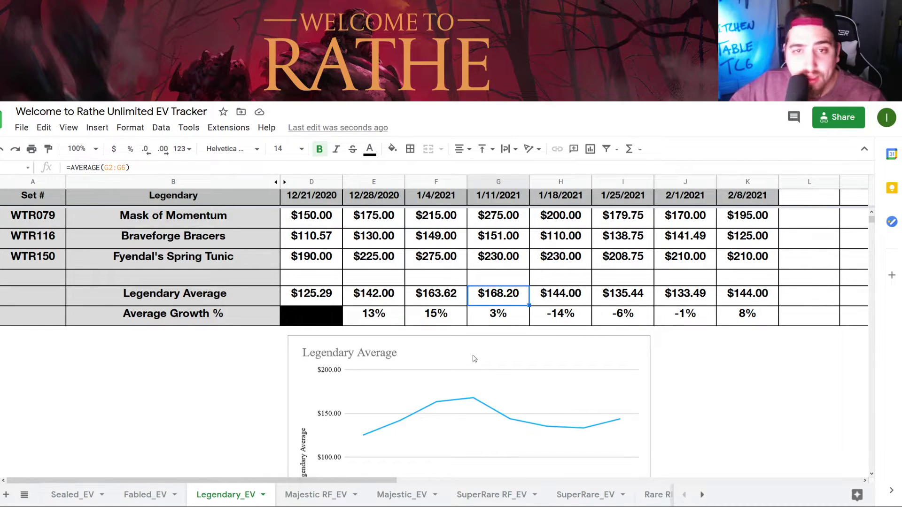
# Widen the Legendary Average chart so that it extends to the 2/8/2021 column
pyautogui.scroll(-1, 476, 360)
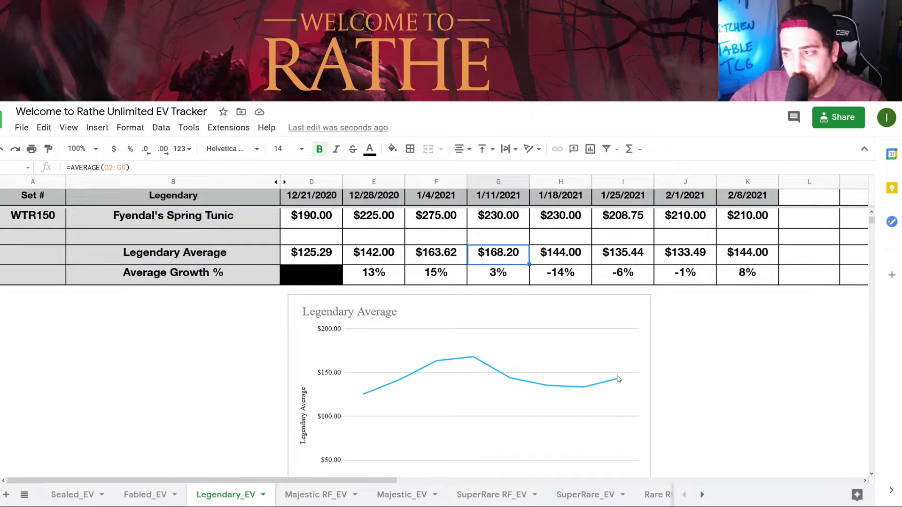
pyautogui.click(603, 365)
pyautogui.moveTo(650, 406); pyautogui.dragTo(747, 406)
# Open the Majestic RF_EV sheet and examine the Enlightened Strike price row up to 2/7/2022
pyautogui.click(341, 496)
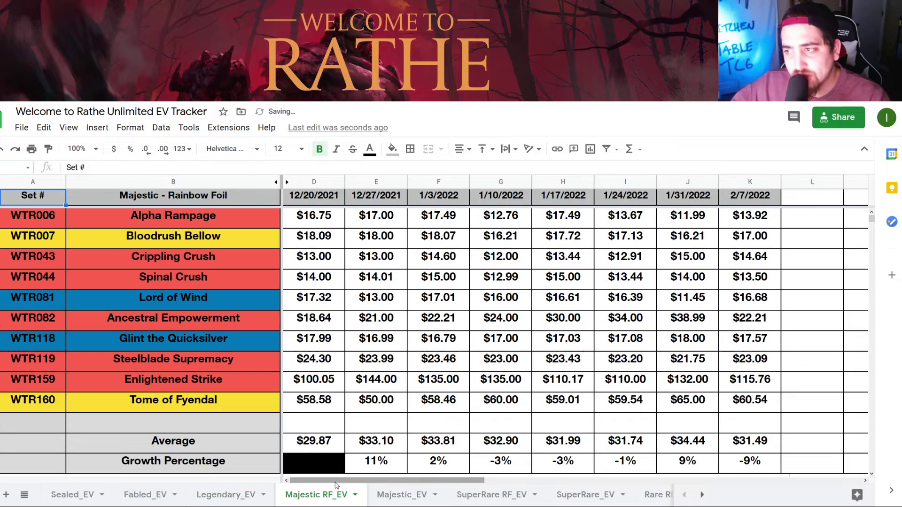
pyautogui.scroll(-1, 613, 383)
pyautogui.scroll(1, 613, 382)
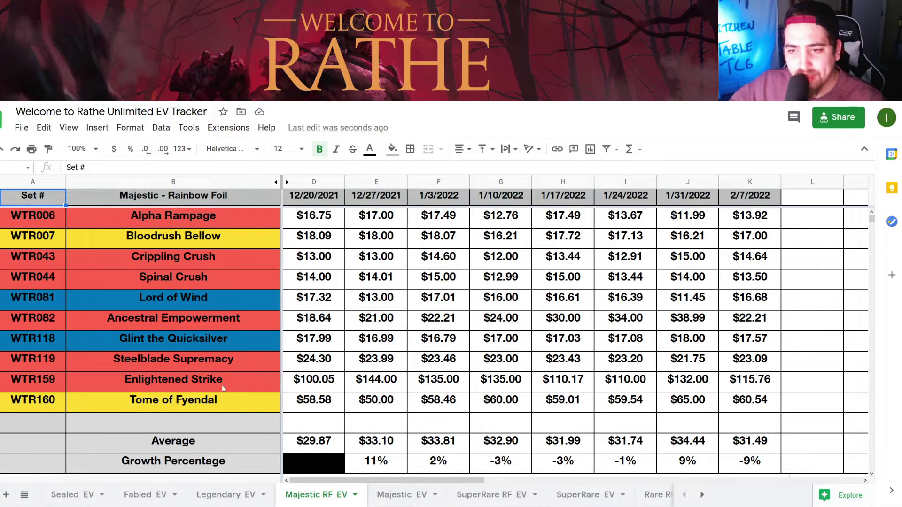
pyautogui.click(2, 390)
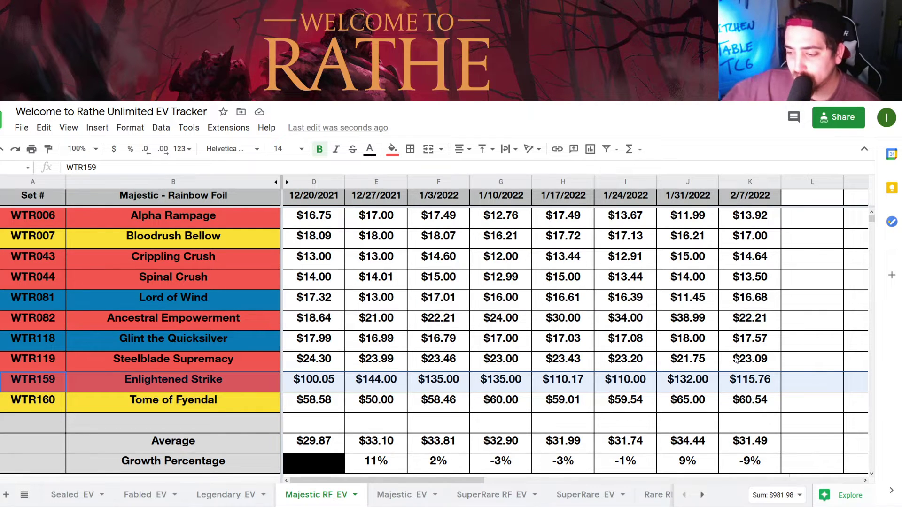
pyautogui.click(761, 383)
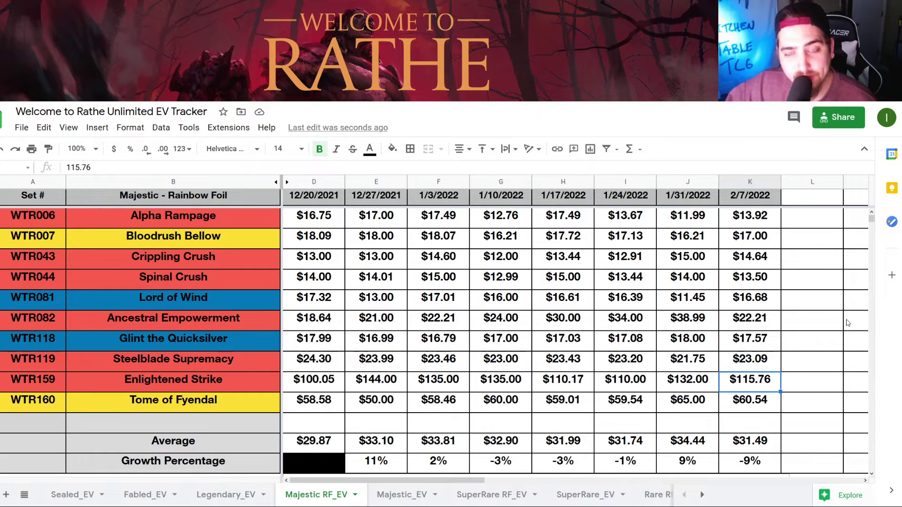
# Review the 2/7/2022 price column and compare Tome of Fyendal's price with its 1/31/2022 entry
pyautogui.press('Up')
pyautogui.press('Up')
pyautogui.press('Up')
pyautogui.press('Up')
pyautogui.press('Up')
pyautogui.press('Up')
pyautogui.press('Up')
pyautogui.press('Up')
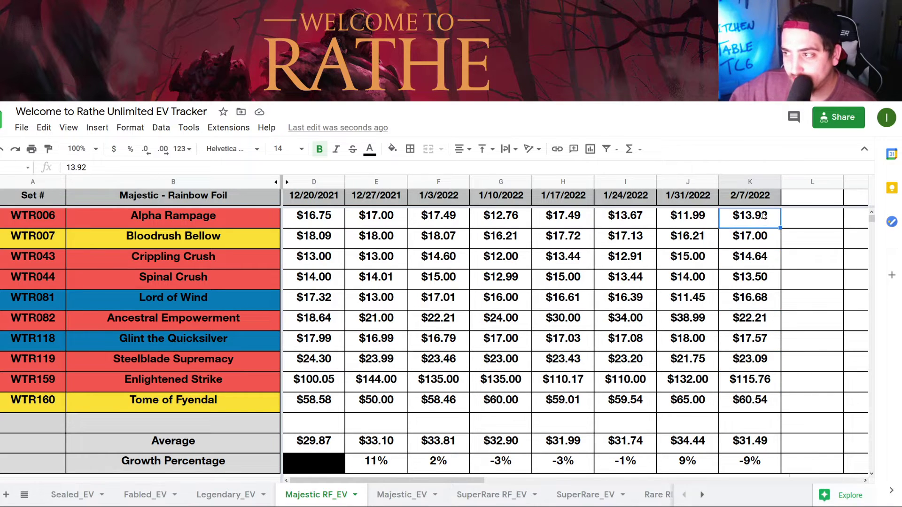
pyautogui.scroll(-1, 750, 256)
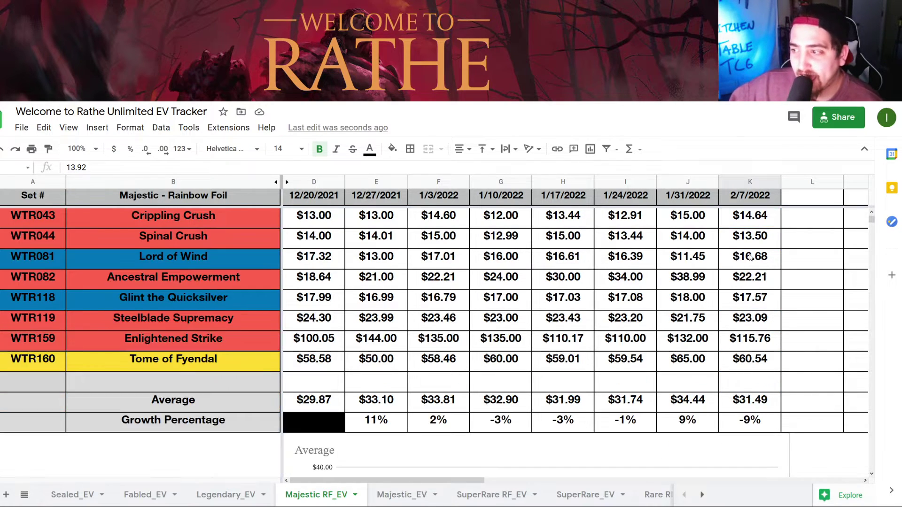
pyautogui.click(747, 425)
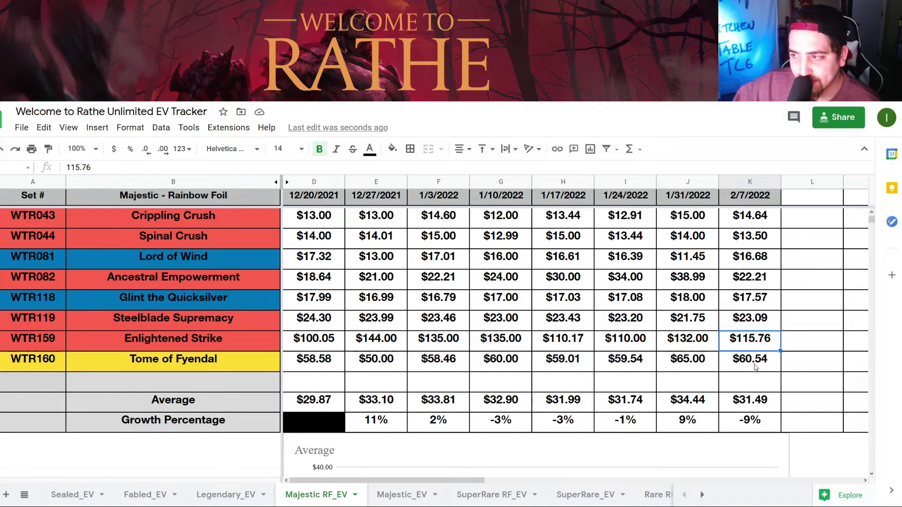
pyautogui.click(703, 369)
pyautogui.click(761, 371)
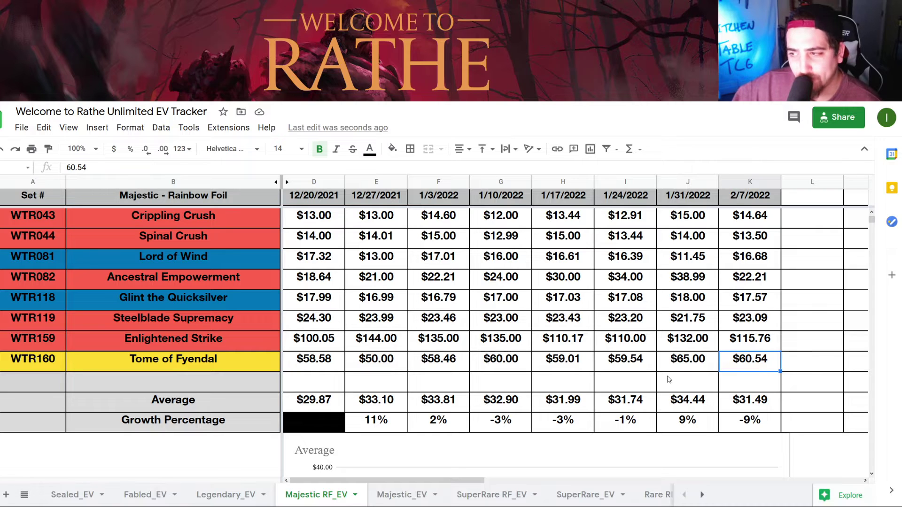
pyautogui.click(684, 369)
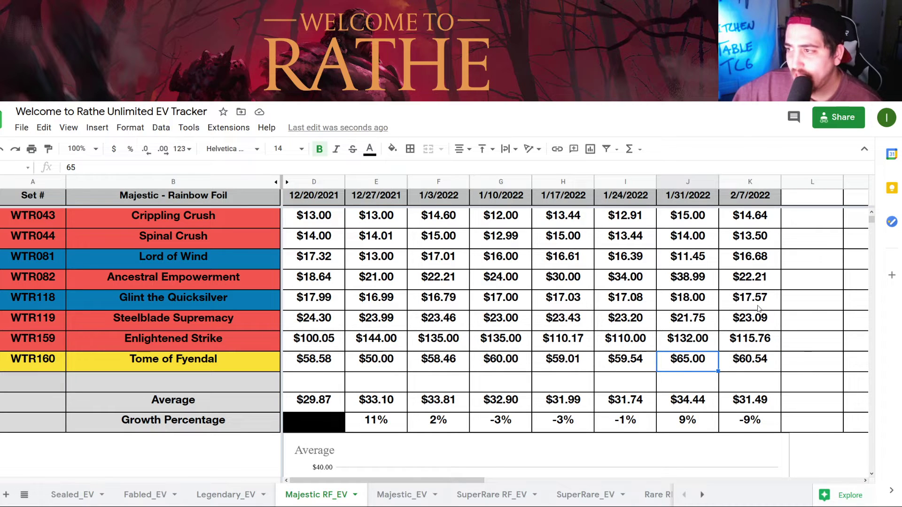
# Check the 2/7/2022 prices of the cards from Crippling Crush through Glint the Quicksilver
pyautogui.click(757, 308)
pyautogui.click(758, 283)
pyautogui.click(755, 306)
pyautogui.scroll(1, 755, 306)
pyautogui.scroll(-1, 754, 306)
pyautogui.scroll(1, 754, 306)
pyautogui.click(752, 301)
pyautogui.click(760, 256)
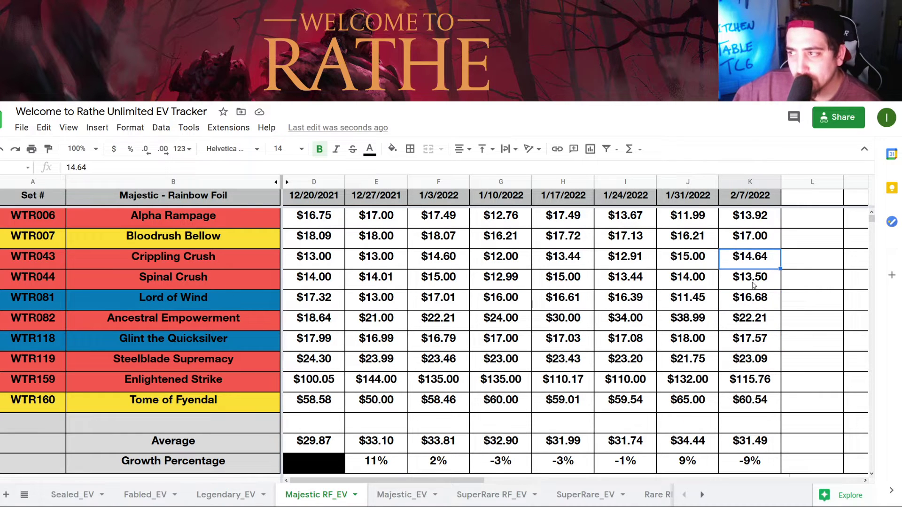
# Check the 2/7/2022 prices of Lord of Wind, Crippling Crush, Bloodrush Bellow and Alpha Rampage, and view the Average chart
pyautogui.click(755, 300)
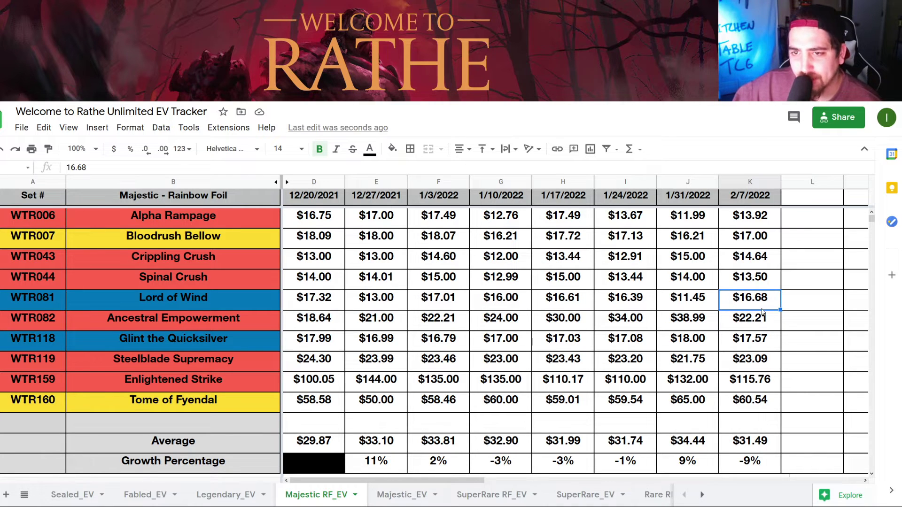
pyautogui.click(763, 257)
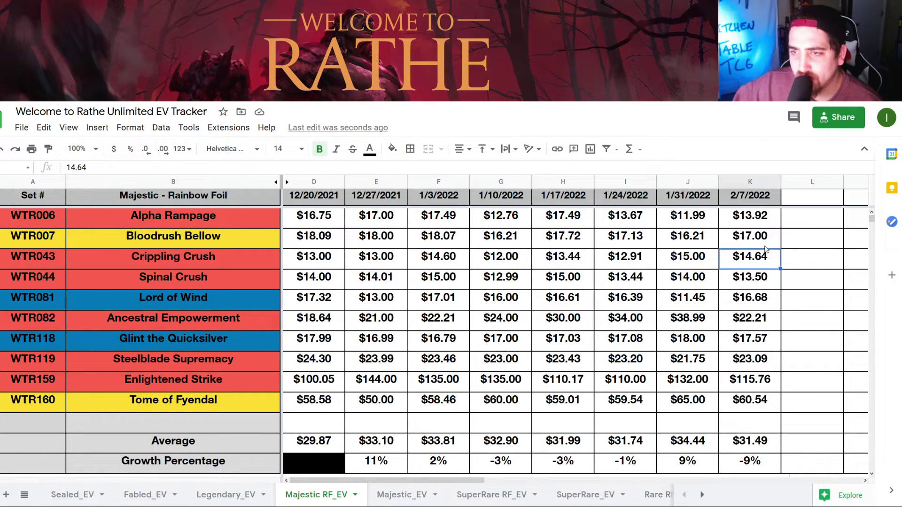
pyautogui.click(764, 246)
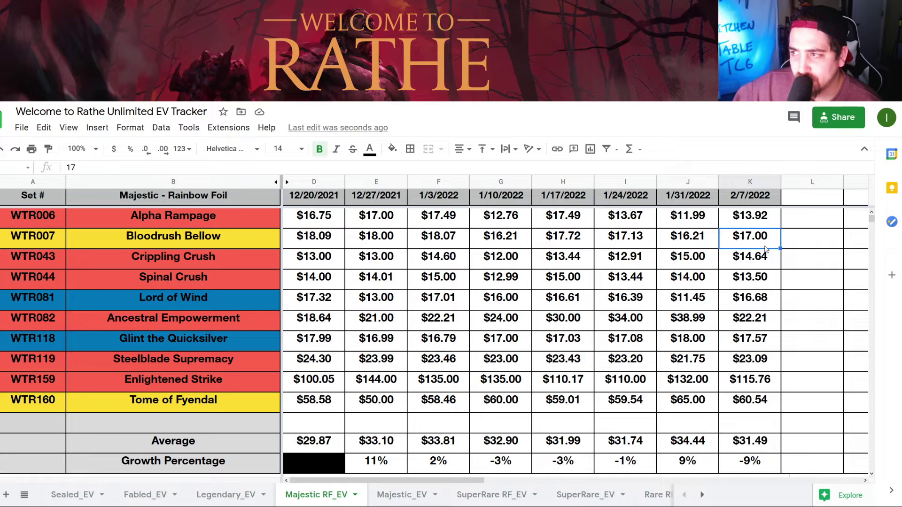
pyautogui.click(743, 219)
pyautogui.scroll(-4, 740, 286)
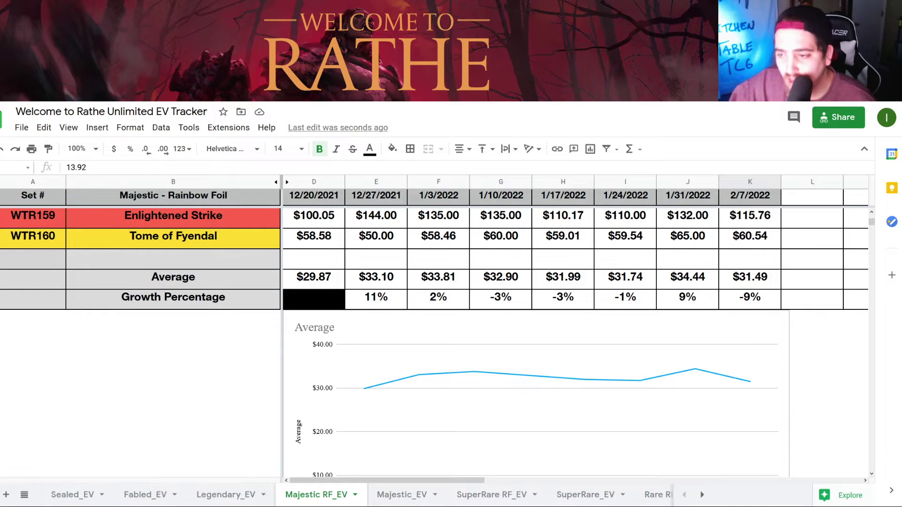
# Open the Majestic_EV sheet and examine its Average and Growth Percentage rows and the Average chart
pyautogui.click(404, 495)
pyautogui.scroll(-5, 704, 297)
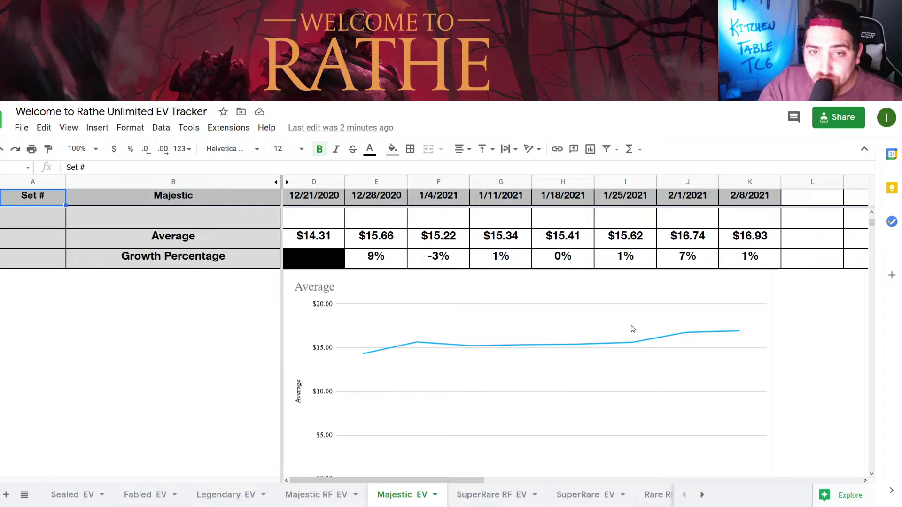
pyautogui.scroll(4, 632, 328)
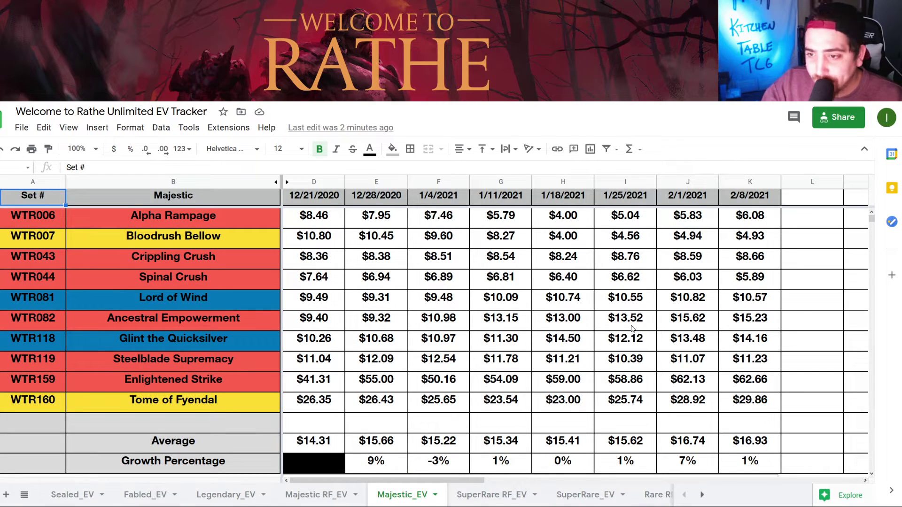
# Review the 2/8/2021 Majestic prices from Enlightened Strike up to Alpha Rampage, including Tome of Fyendal
pyautogui.click(751, 381)
pyautogui.click(747, 360)
pyautogui.click(748, 342)
pyautogui.click(749, 303)
pyautogui.click(754, 242)
pyautogui.click(757, 218)
pyautogui.click(747, 379)
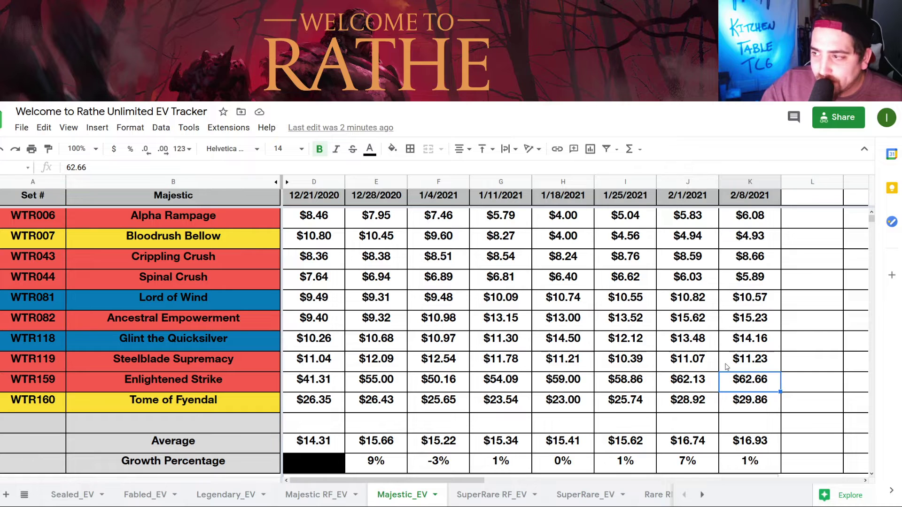
pyautogui.click(758, 403)
pyautogui.scroll(-1, 759, 405)
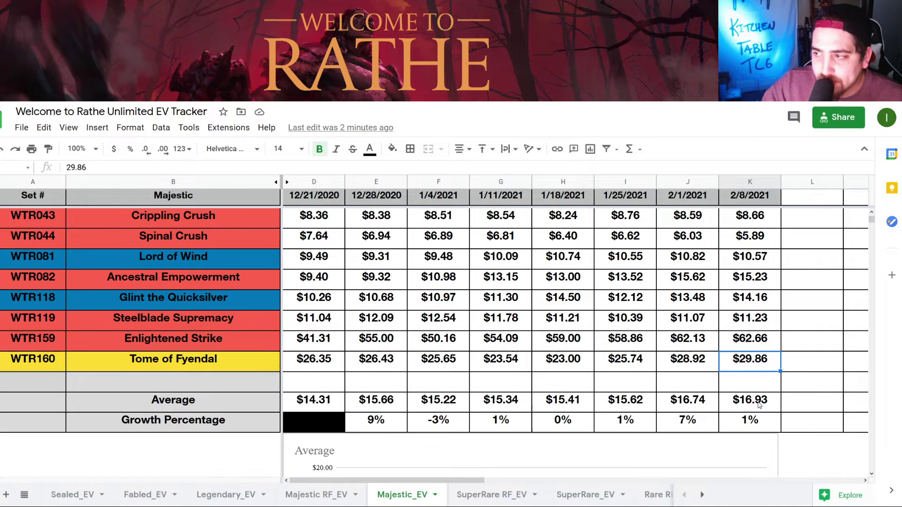
# Compare the 2/8/2021 Average in Majestic_EV with the 2/7/2022 Average in the Majestic RF_EV sheet
pyautogui.click(735, 403)
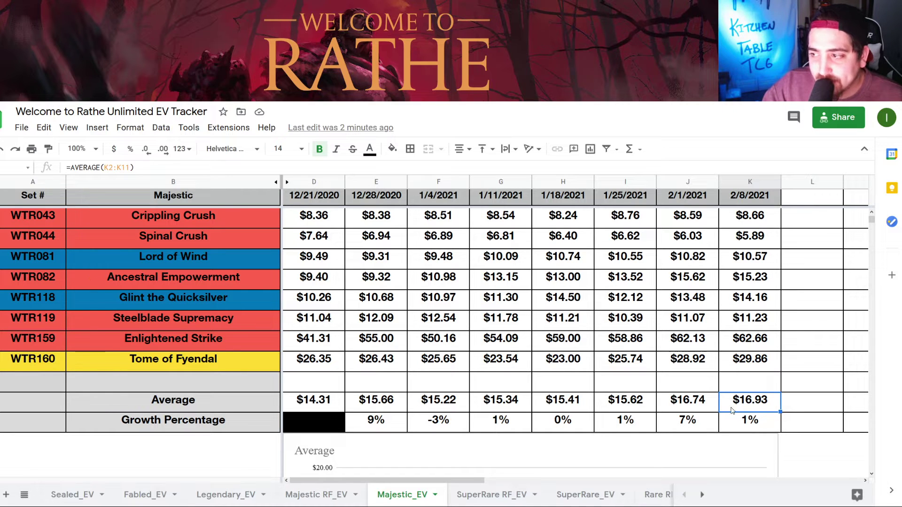
pyautogui.click(322, 493)
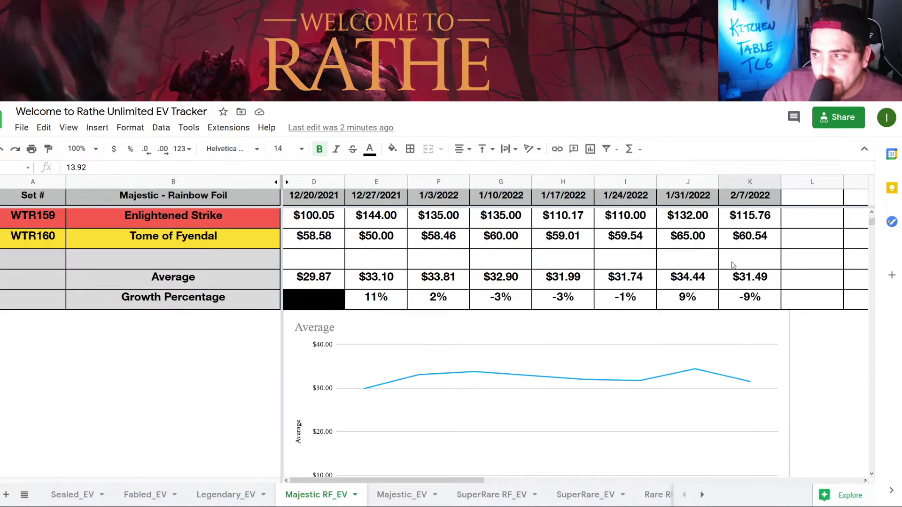
pyautogui.click(749, 288)
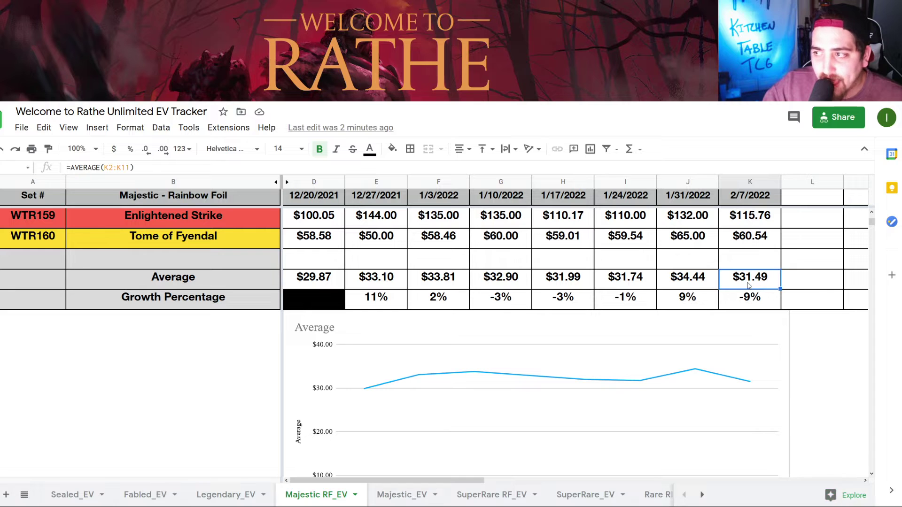
pyautogui.click(403, 494)
# Open the SuperRare RF_EV sheet and check the 2/8/2021 prices of Bone Head Barrier, Hurricane Technique and Mugenshi: RELEASE
pyautogui.click(491, 490)
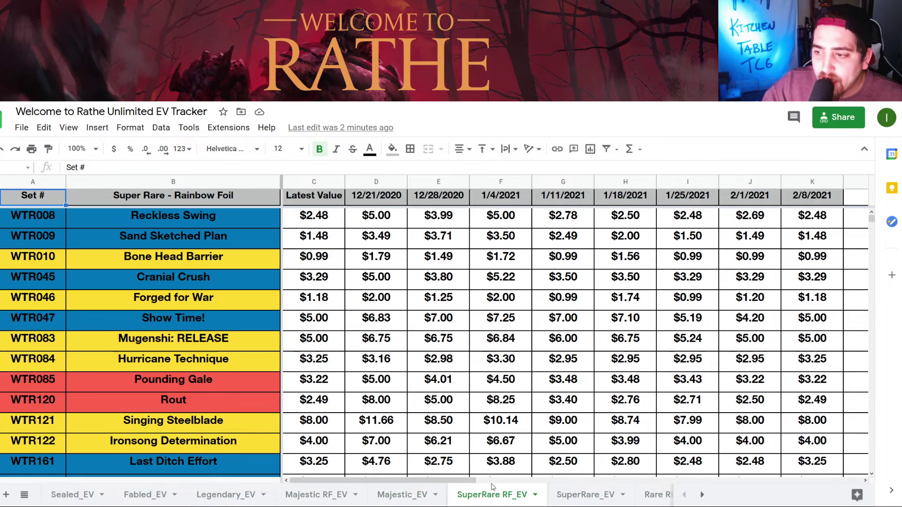
pyautogui.click(770, 265)
pyautogui.click(802, 265)
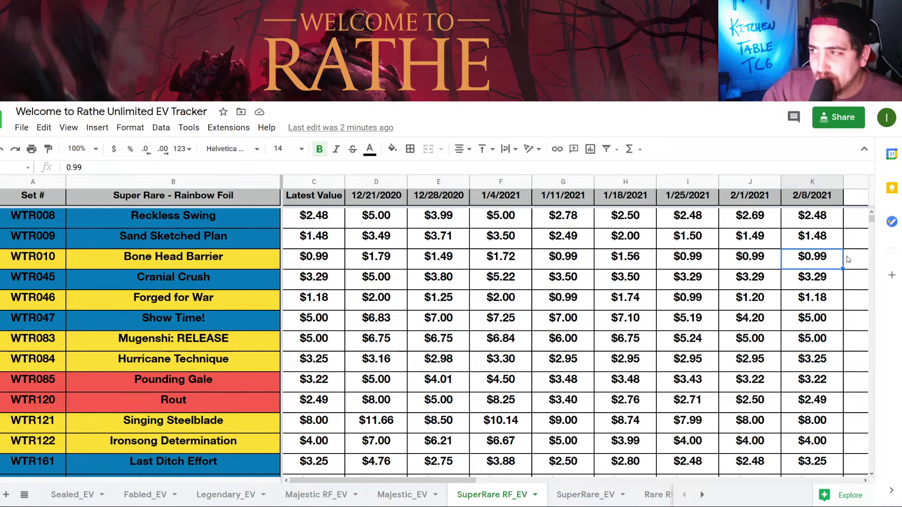
pyautogui.click(826, 359)
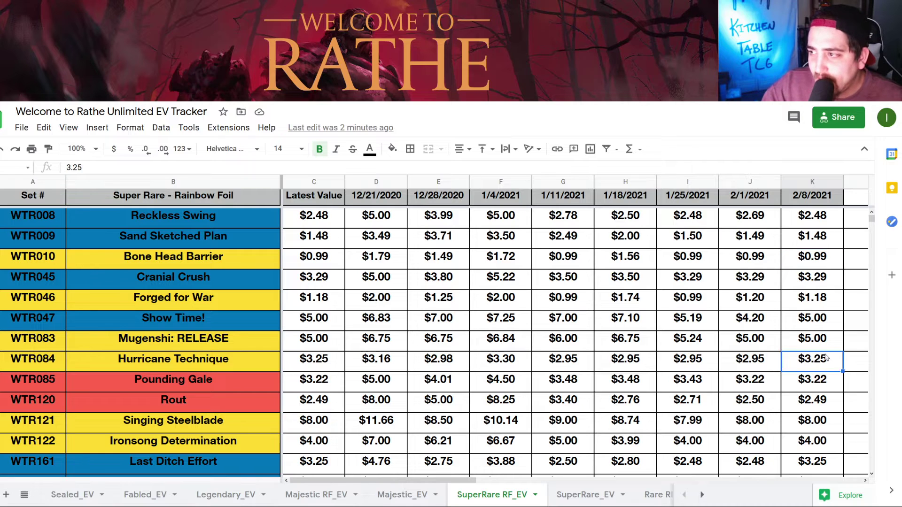
pyautogui.click(806, 340)
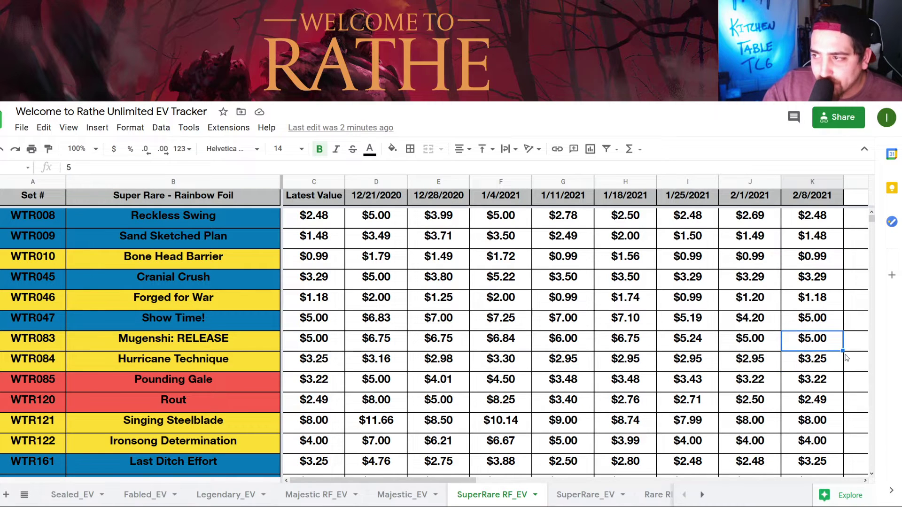
pyautogui.scroll(-1, 814, 368)
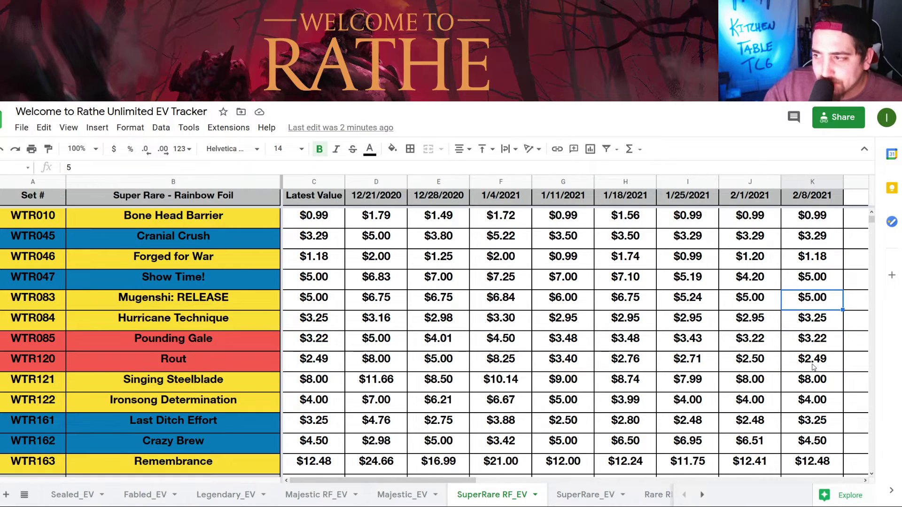
# Check the 2/8/2021 Growth Percentage for the rainbow foil super rares and compare Remembrance's price with its 2/1/2021 entry
pyautogui.click(765, 384)
pyautogui.scroll(-2, 762, 383)
pyautogui.click(800, 447)
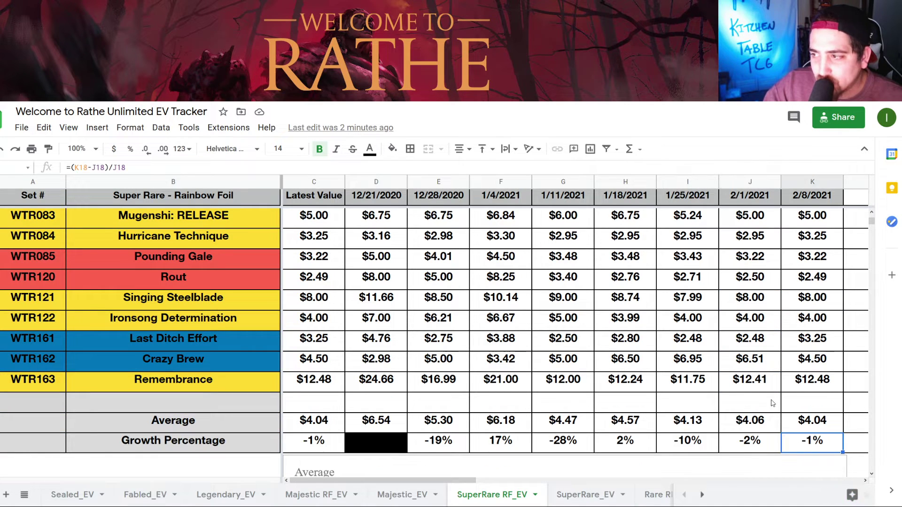
pyautogui.click(754, 389)
pyautogui.press('Right')
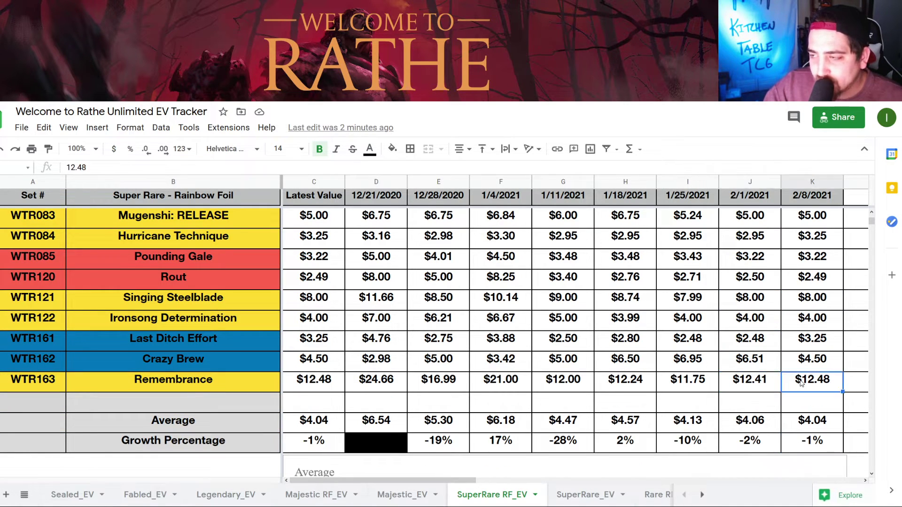
# Examine the price history of Crazy Brew and compare Last Ditch Effort's 2/1/2021 and 2/8/2021 prices
pyautogui.click(750, 363)
pyautogui.click(806, 360)
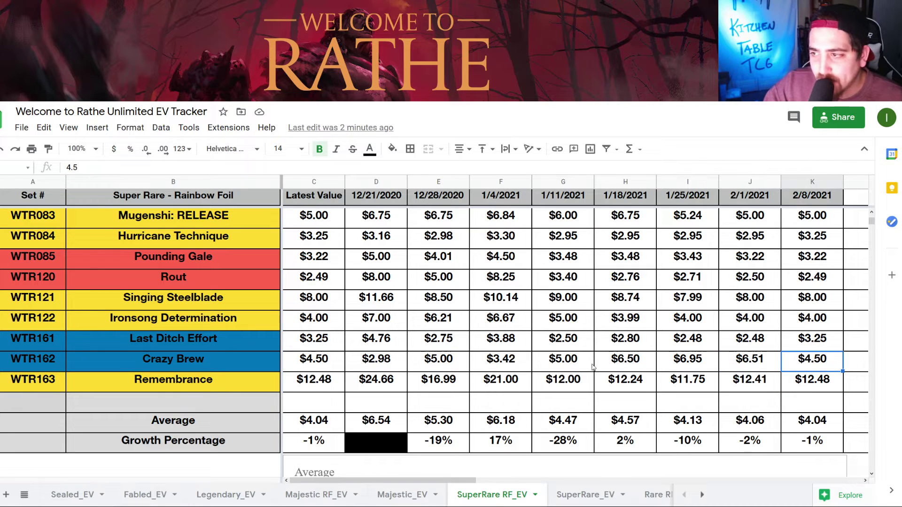
pyautogui.click(665, 359)
pyautogui.click(746, 357)
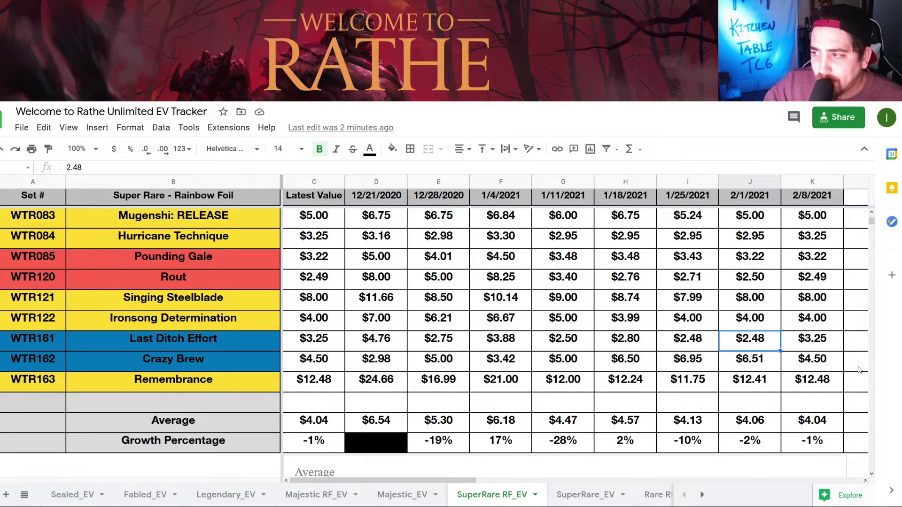
pyautogui.click(803, 360)
pyautogui.click(809, 343)
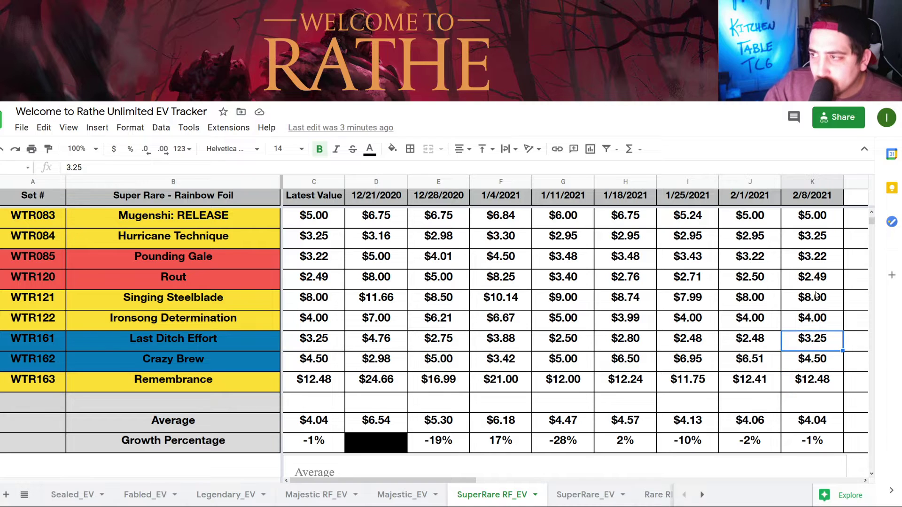
# Check the 2/1/2021 prices of Singing Steelblade and Crazy Brew and the 2/8/2021 price of Remembrance
pyautogui.click(774, 308)
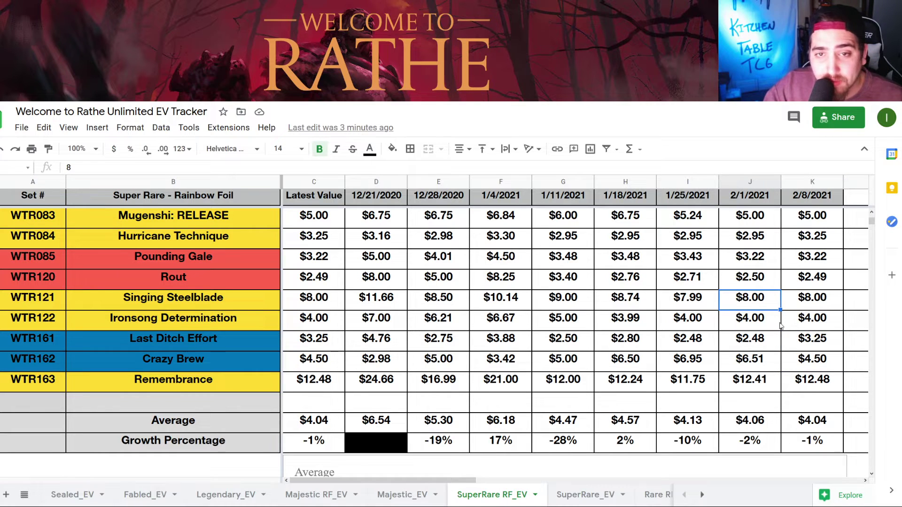
pyautogui.click(768, 428)
pyautogui.click(751, 371)
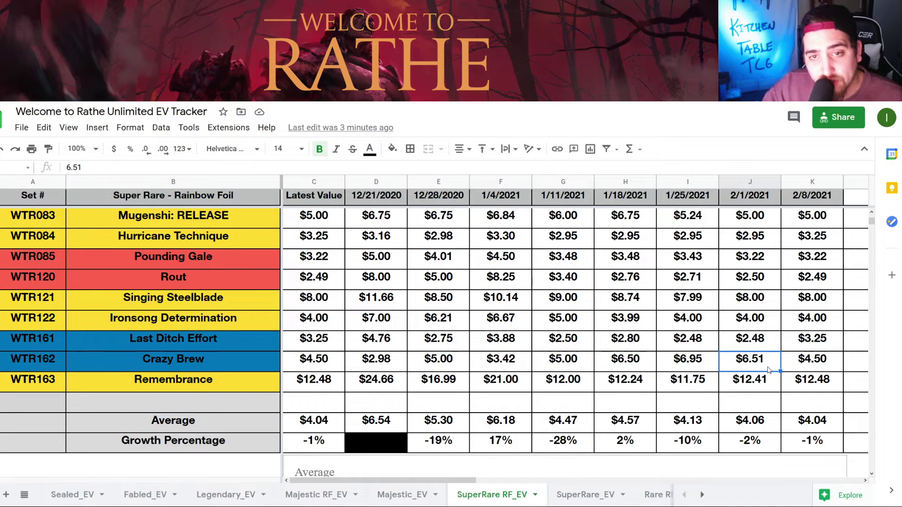
pyautogui.click(816, 381)
# Review the 2/8/2021 Average of the rainbow foil super rares and the Average chart beneath it
pyautogui.scroll(-1, 811, 380)
pyautogui.scroll(-2, 814, 366)
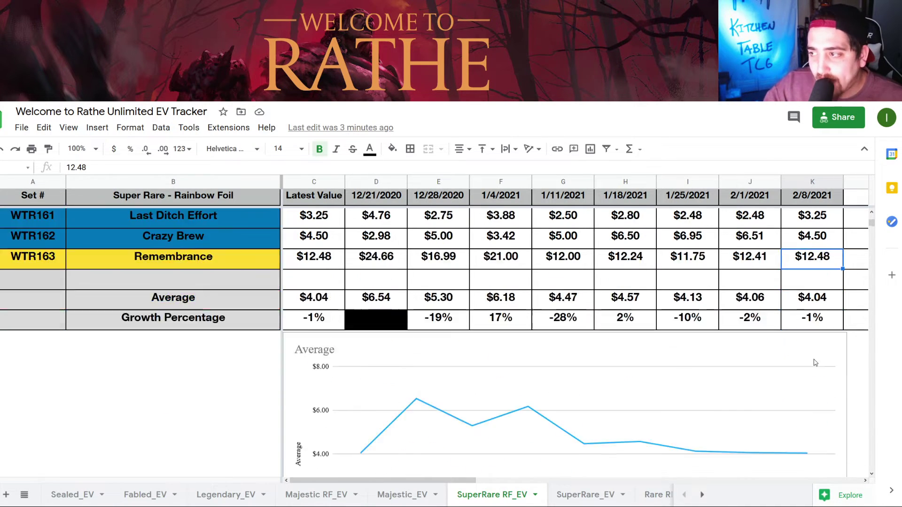
pyautogui.click(817, 303)
pyautogui.scroll(-1, 819, 327)
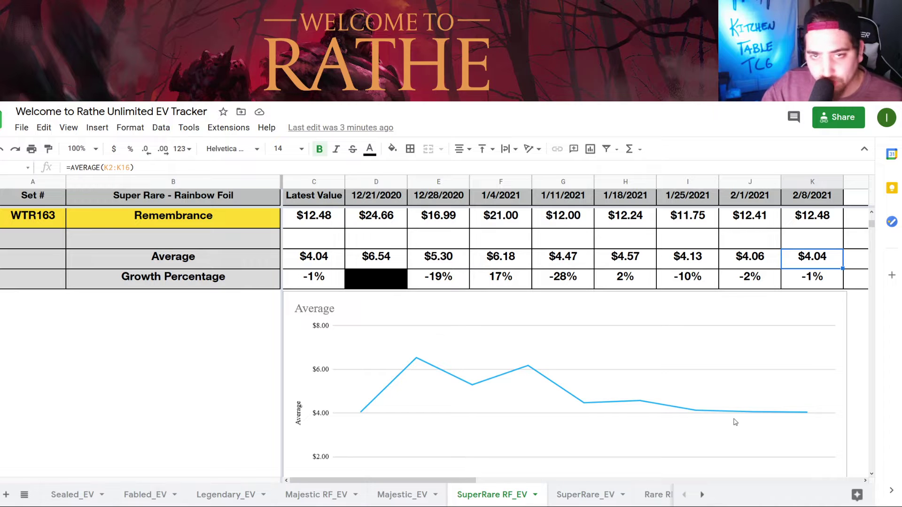
# Open the SuperRare_EV sheet and check its Growth Percentage for 2/8/2021
pyautogui.click(590, 490)
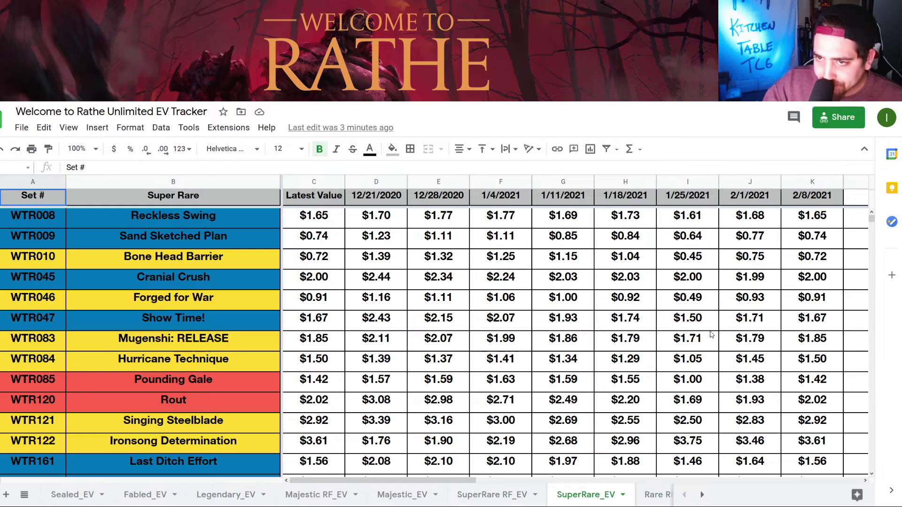
pyautogui.scroll(-2, 693, 359)
pyautogui.scroll(1, 694, 359)
pyautogui.scroll(-2, 694, 359)
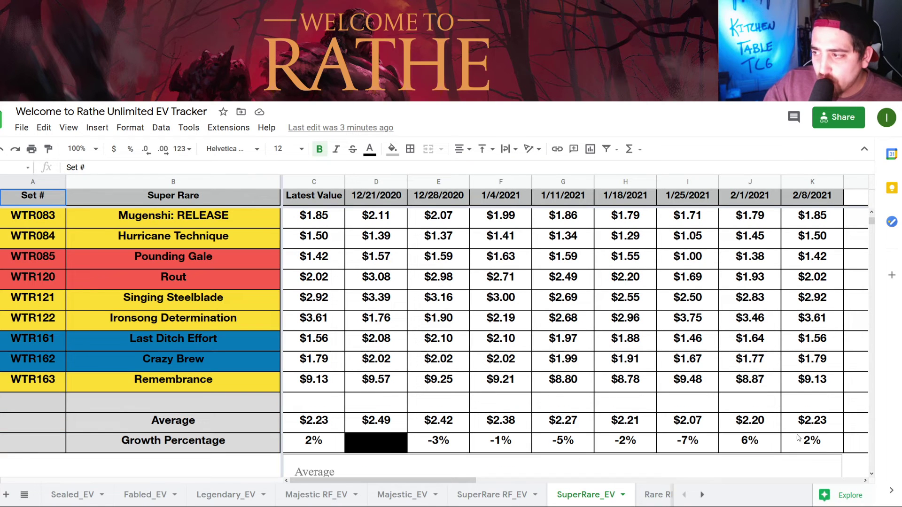
pyautogui.click(820, 449)
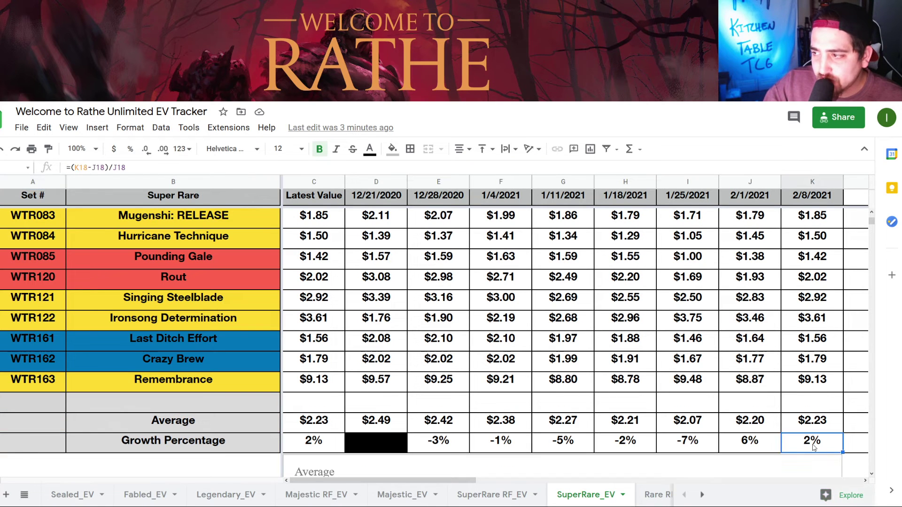
# Compare Remembrance's 2/8/2021 and 2/1/2021 prices and check Crazy Brew's 2/1/2021 price
pyautogui.click(789, 390)
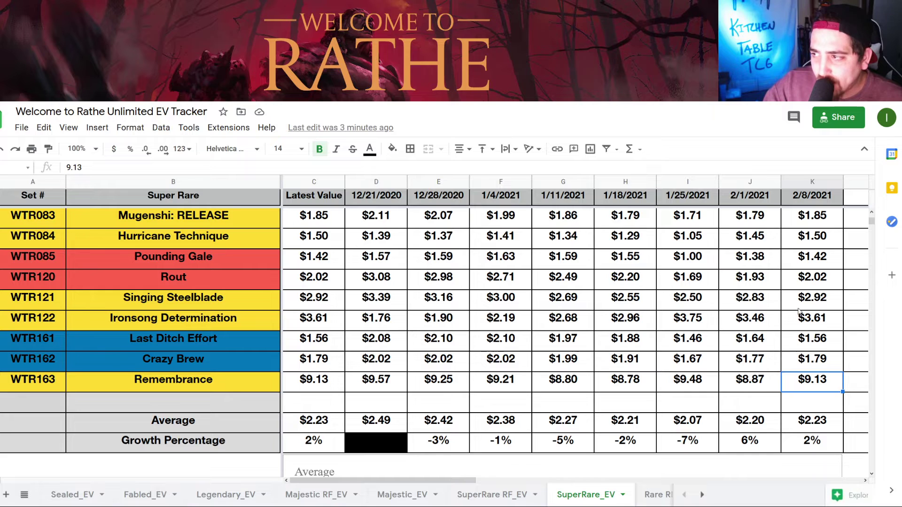
pyautogui.click(775, 383)
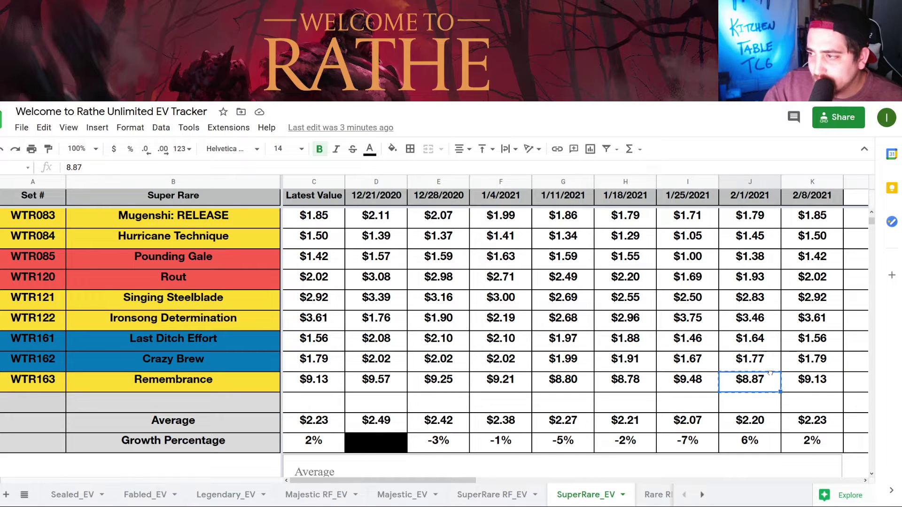
pyautogui.click(759, 366)
# Check the 2/8/2021 prices of Bone Head Barrier and Sand Sketched Plan and view the super rare Average chart
pyautogui.scroll(3, 761, 362)
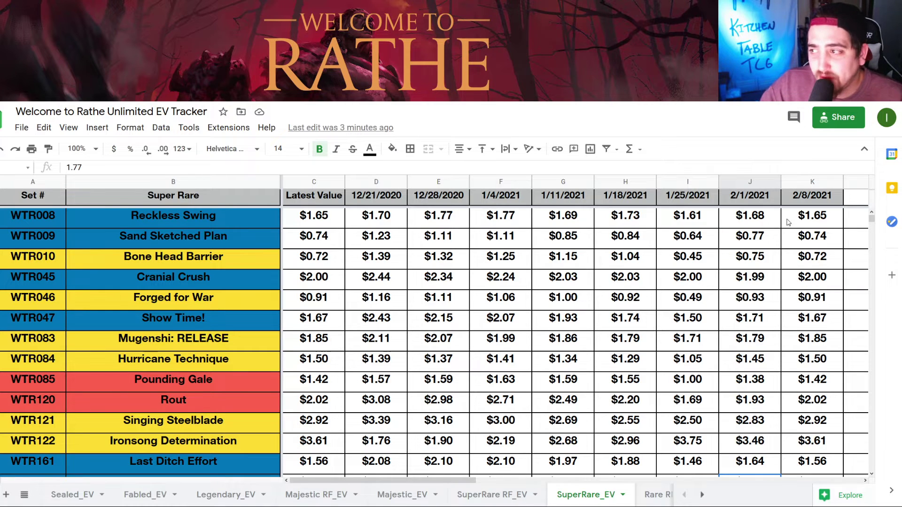
pyautogui.click(819, 263)
pyautogui.click(810, 245)
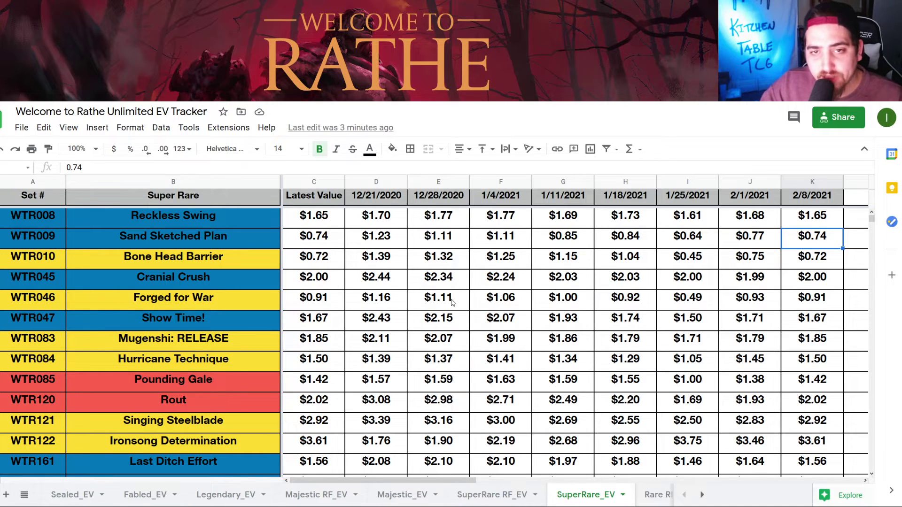
pyautogui.scroll(-5, 568, 348)
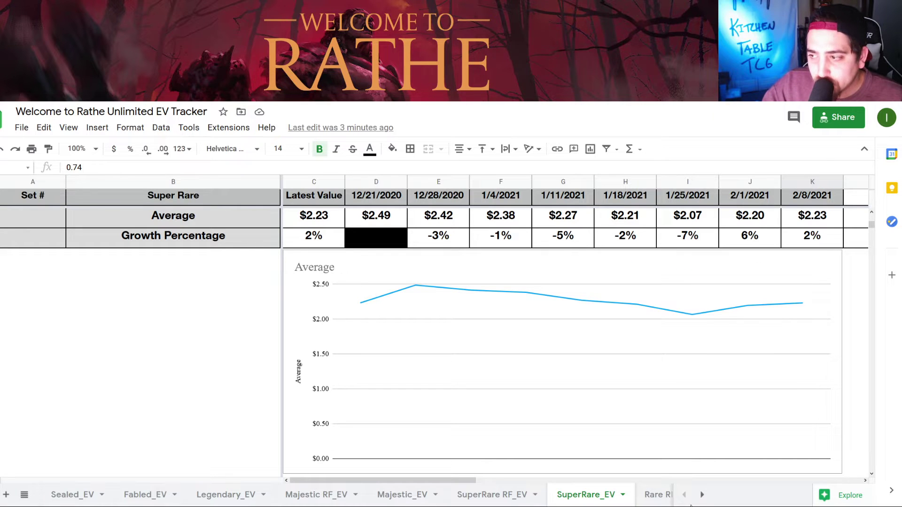
# Open the Rare RF_EV sheet and find the potion and Sigil of Solace rows at the end of the list
pyautogui.click(703, 495)
pyautogui.click(703, 494)
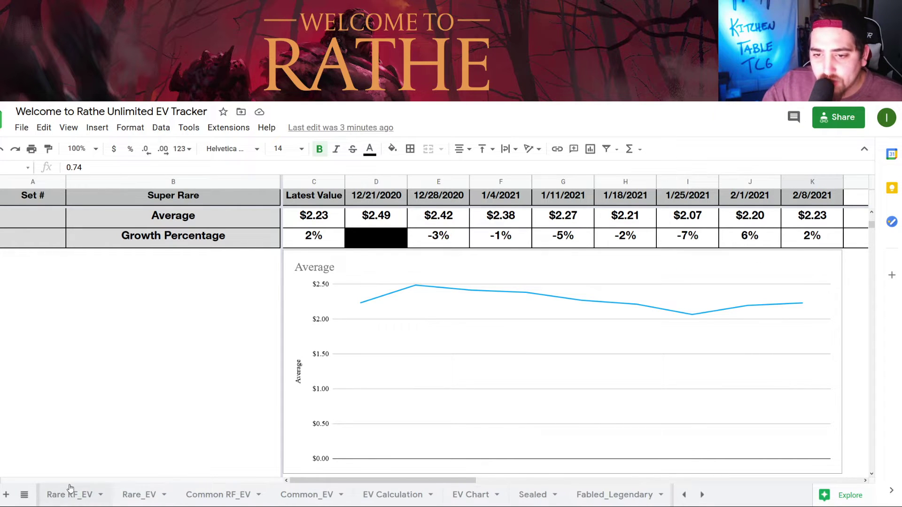
pyautogui.click(684, 495)
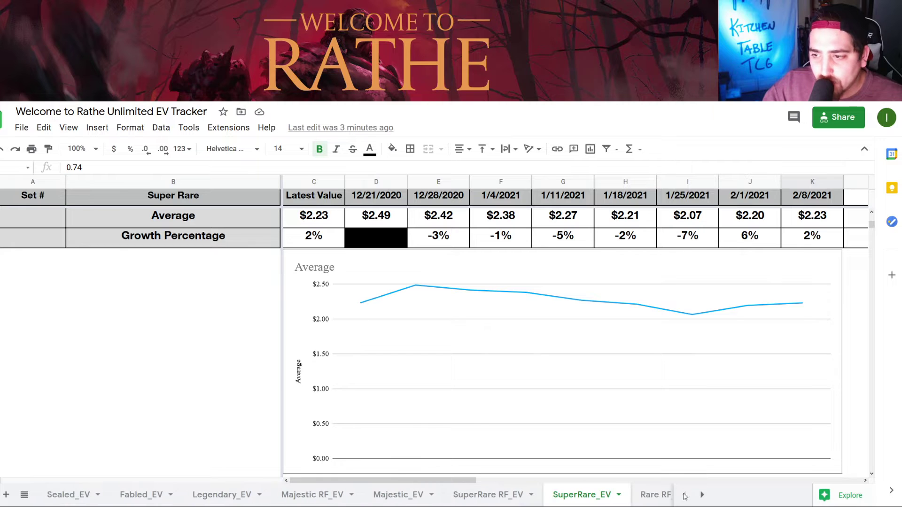
pyautogui.click(656, 495)
pyautogui.scroll(-14, 724, 281)
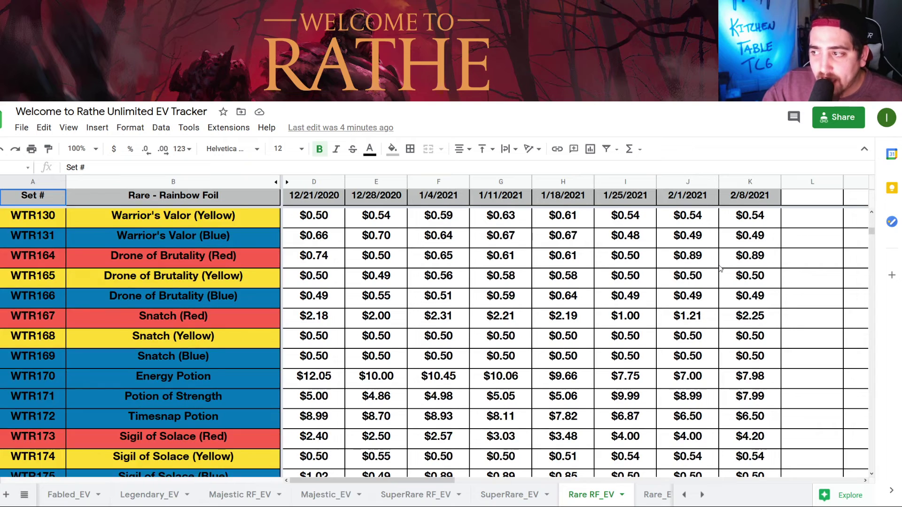
pyautogui.scroll(-2, 720, 269)
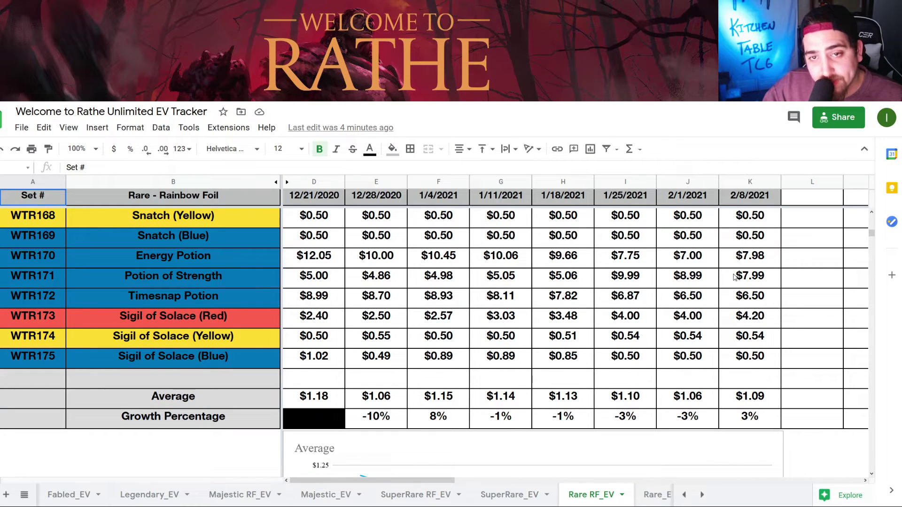
pyautogui.scroll(1, 758, 313)
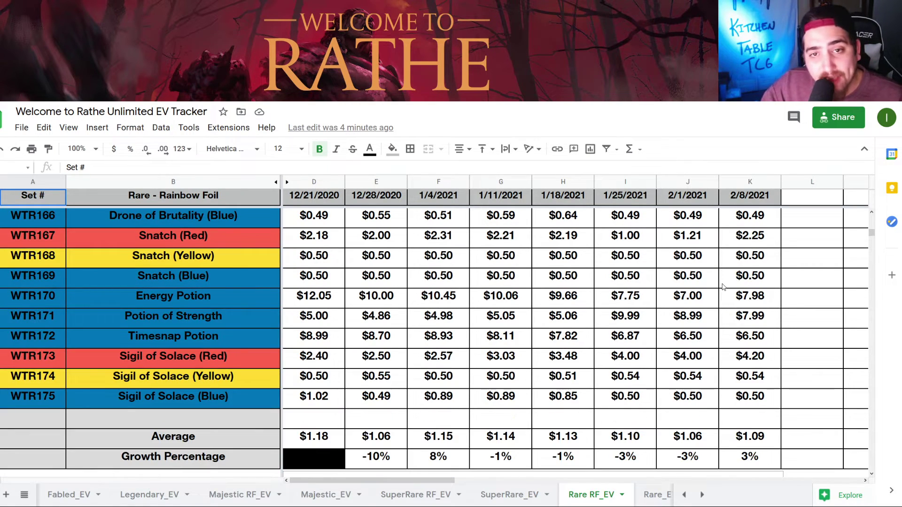
# Check the 2/8/2021 prices of rainbow foil Timesnap Potion and Sigil of Solace, plus Sigil of Solace (Red)'s 1/25/2021 and 1/18/2021 prices
pyautogui.click(761, 328)
pyautogui.click(760, 357)
pyautogui.click(758, 383)
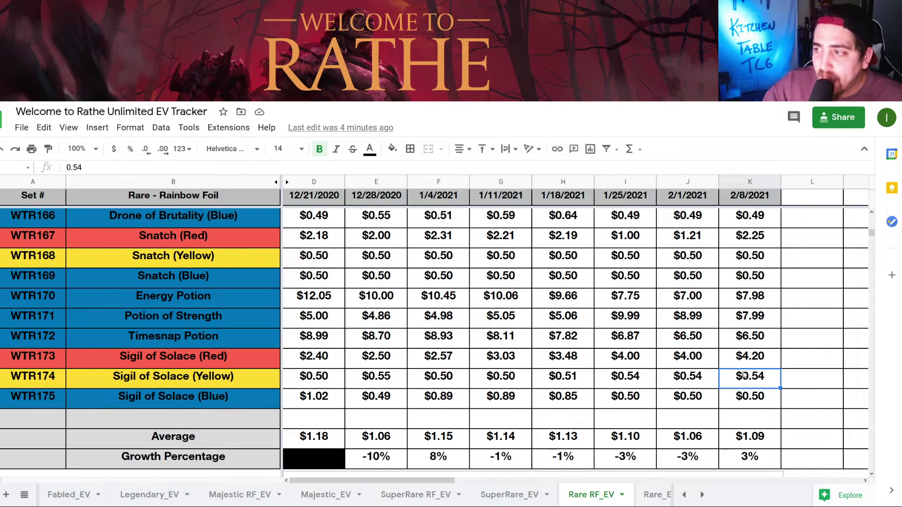
pyautogui.click(742, 366)
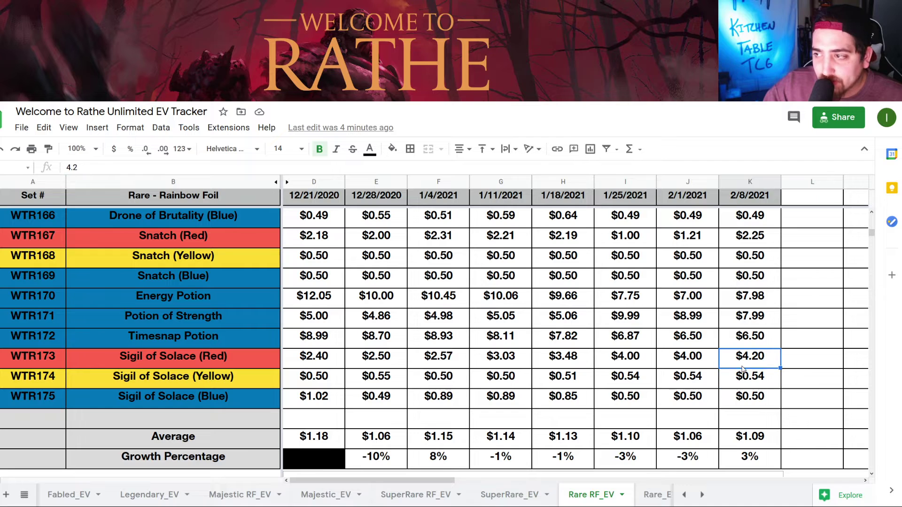
pyautogui.click(755, 343)
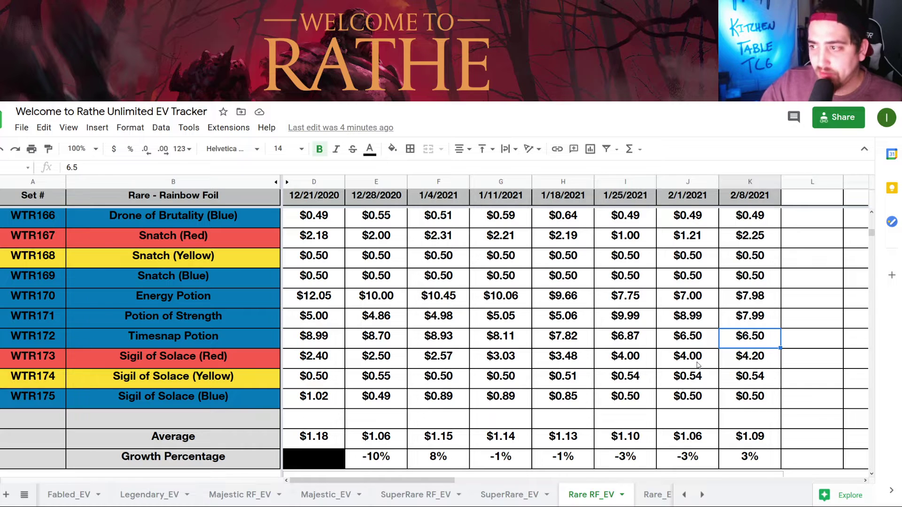
pyautogui.click(621, 362)
pyautogui.click(577, 361)
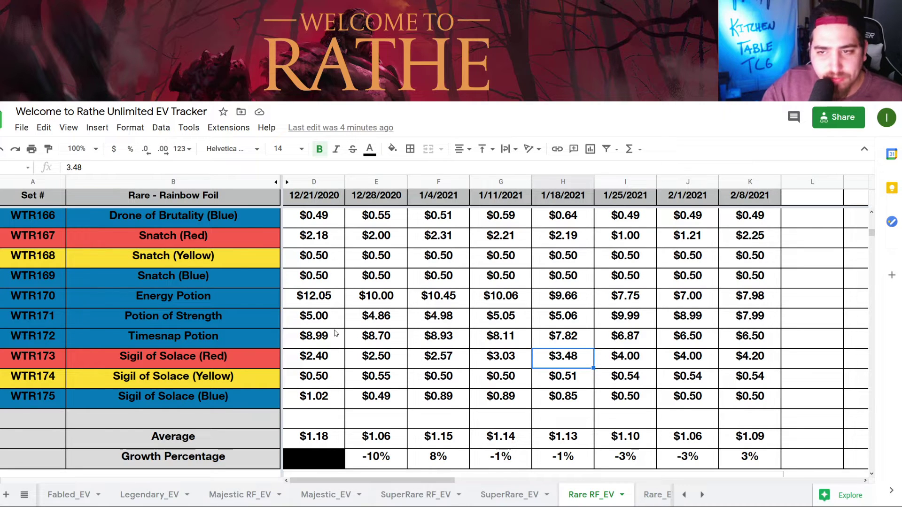
# Check the 2/8/2021 prices of the rainbow foil potions, Snatch (Blue) and Snatch (Red)
pyautogui.click(750, 328)
pyautogui.click(746, 305)
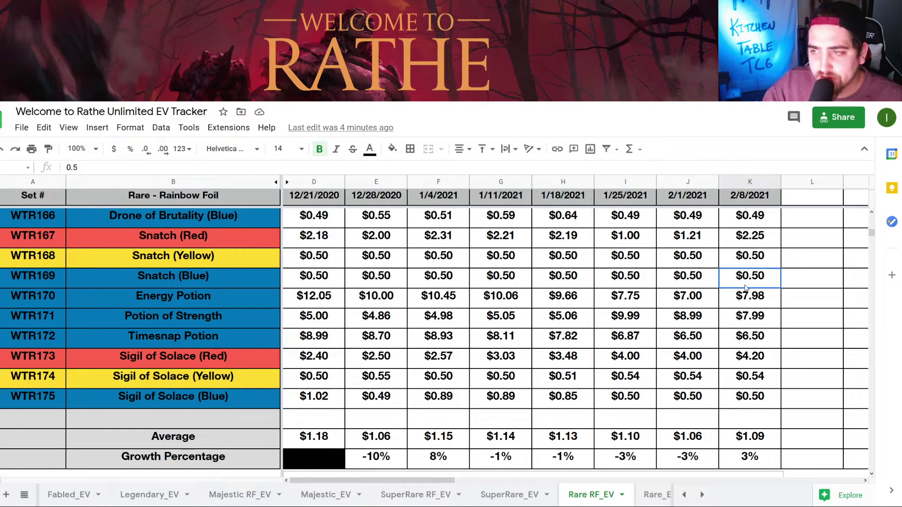
pyautogui.click(736, 333)
pyautogui.click(754, 320)
pyautogui.click(753, 332)
pyautogui.click(734, 245)
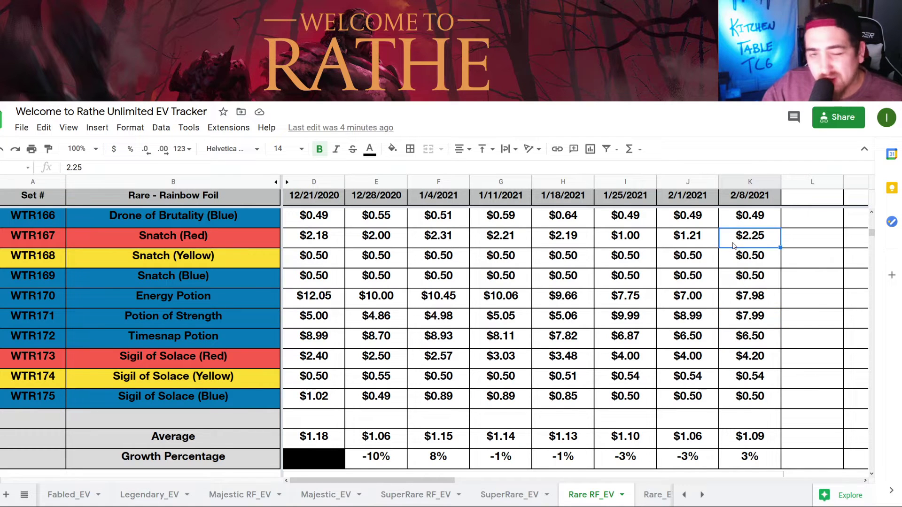
# Check the rainbow foil rares' 2/8/2021 Average and Growth Percentage and view the Average chart below
pyautogui.scroll(-2, 712, 370)
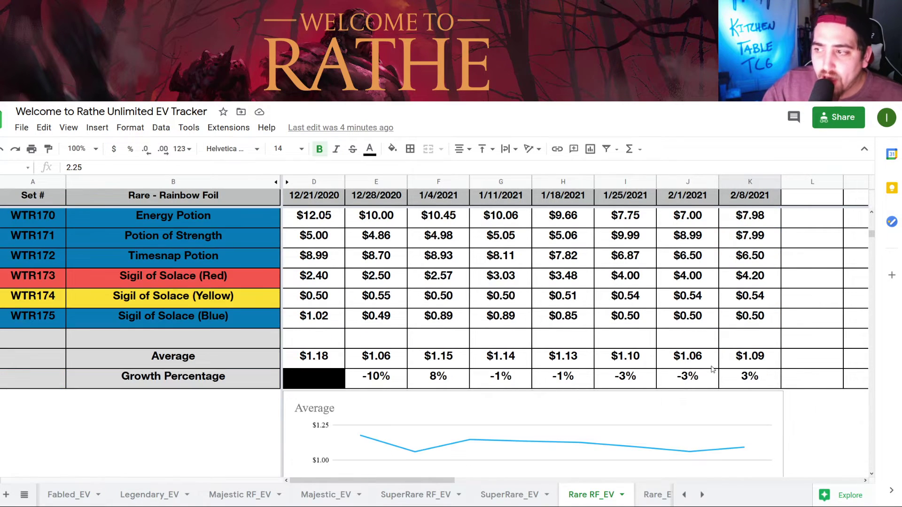
pyautogui.click(750, 361)
pyautogui.click(747, 369)
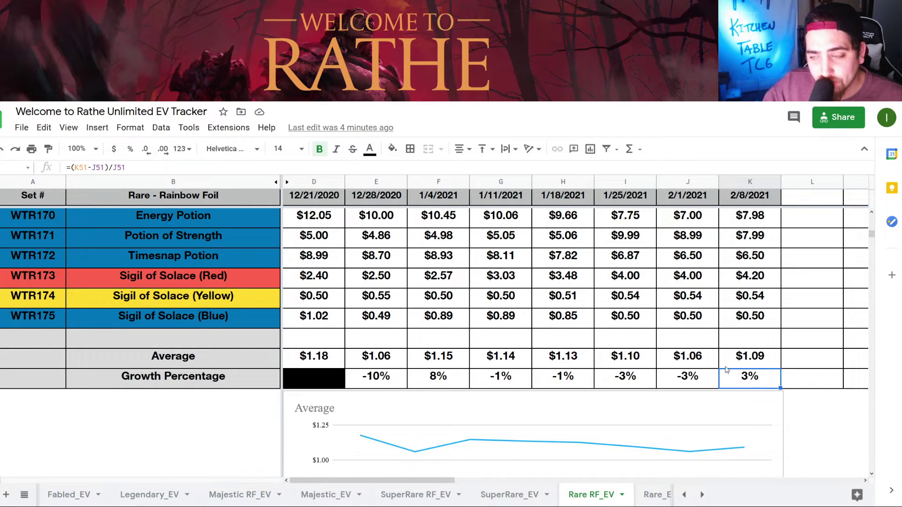
pyautogui.scroll(-3, 725, 367)
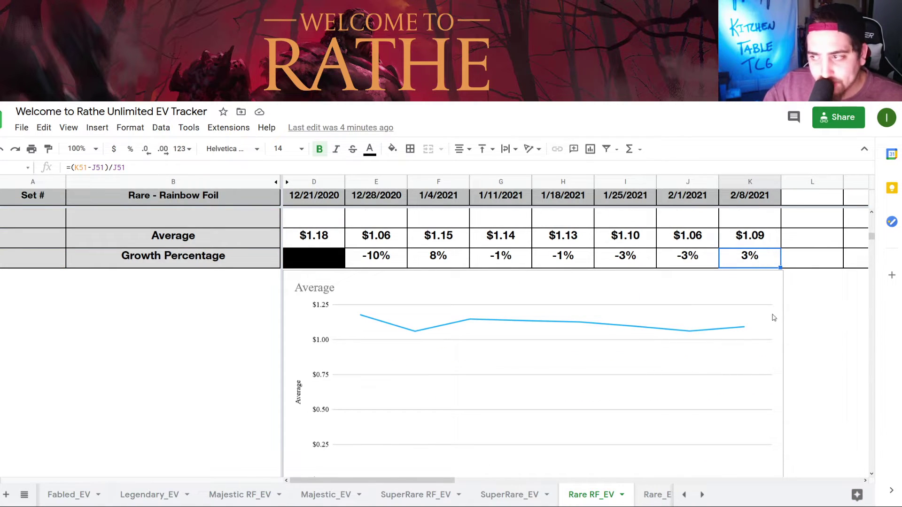
# Open the Rare_EV sheet and check the Average for 2/8/2021
pyautogui.click(657, 495)
pyautogui.scroll(-12, 731, 219)
pyautogui.scroll(-10, 731, 219)
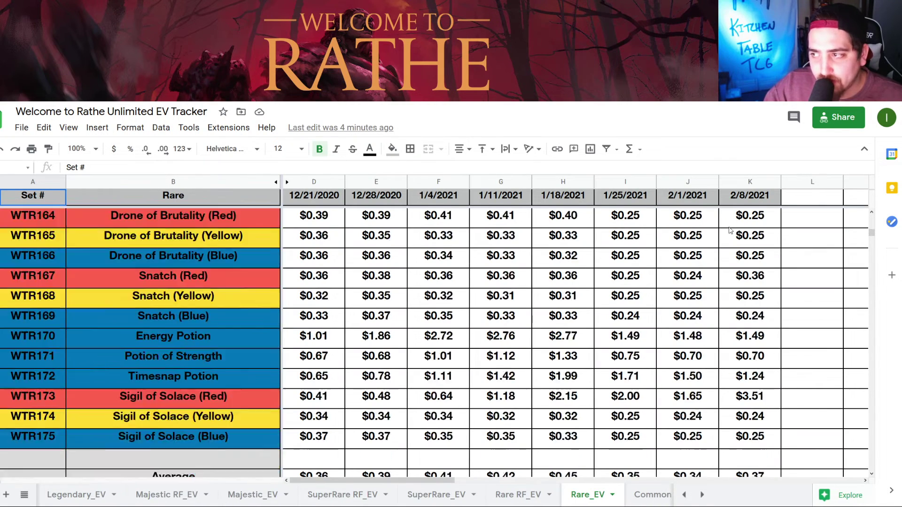
pyautogui.scroll(1, 749, 254)
pyautogui.click(752, 277)
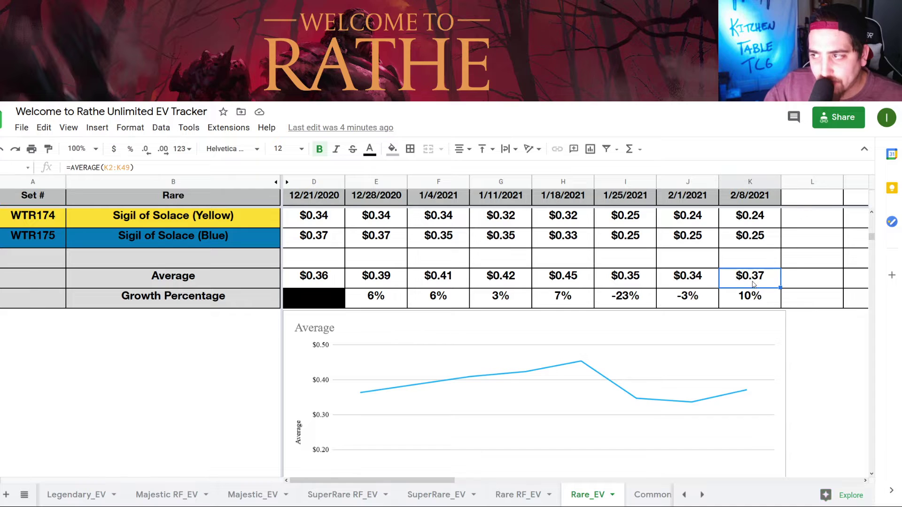
# Compare the 2/8/2021 prices of the non-foil Sigil of Solace (Red) and Energy Potion
pyautogui.scroll(2, 752, 254)
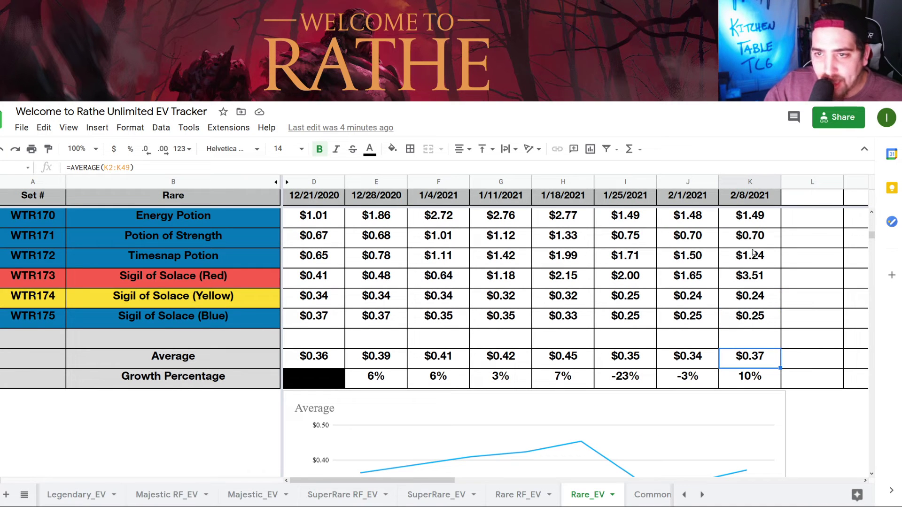
pyautogui.click(769, 276)
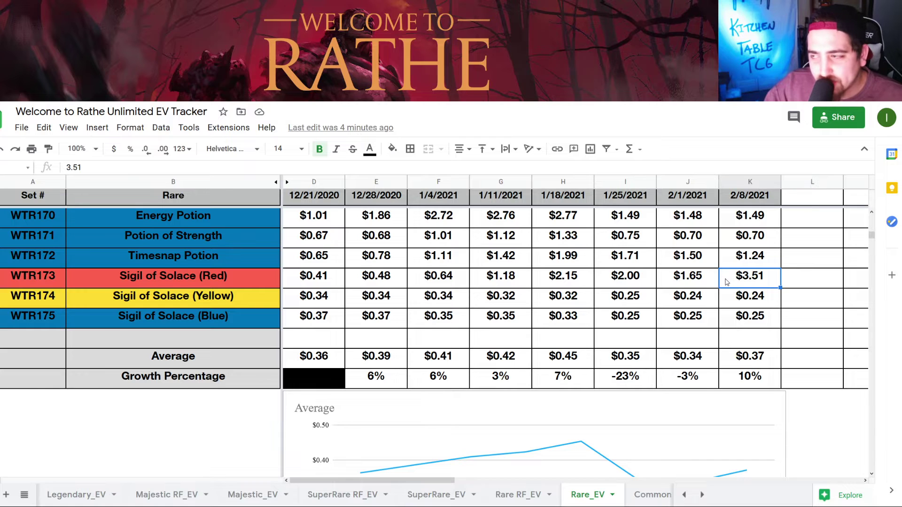
pyautogui.click(750, 226)
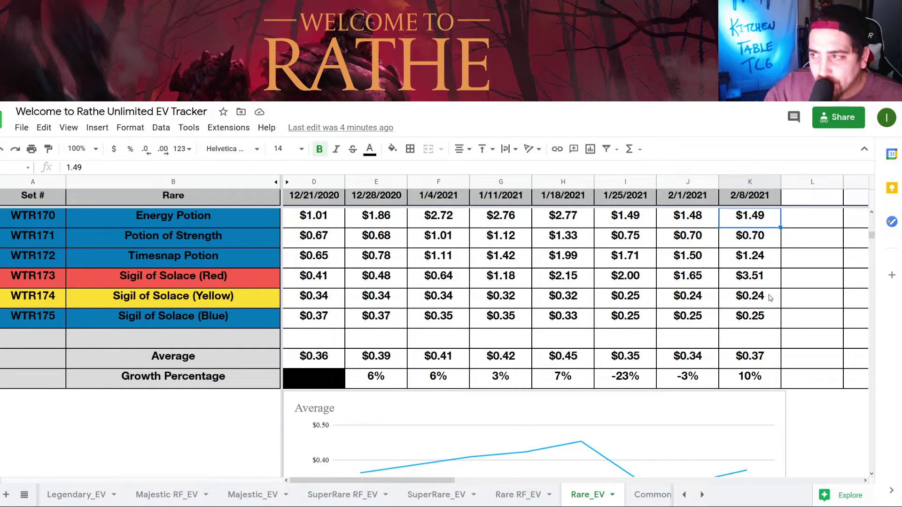
pyautogui.click(754, 286)
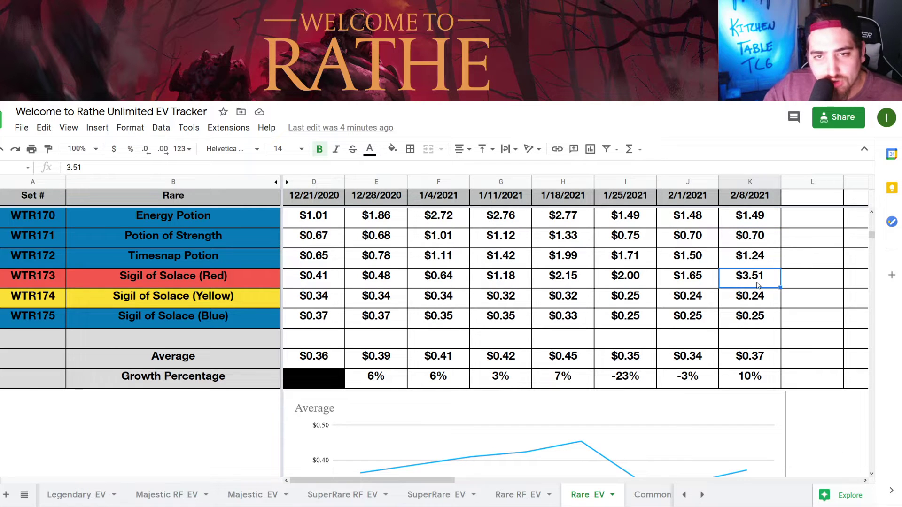
# Check the rares' 2/8/2021 Growth Percentage and view the Average chart beneath it
pyautogui.scroll(-1, 754, 284)
pyautogui.click(770, 336)
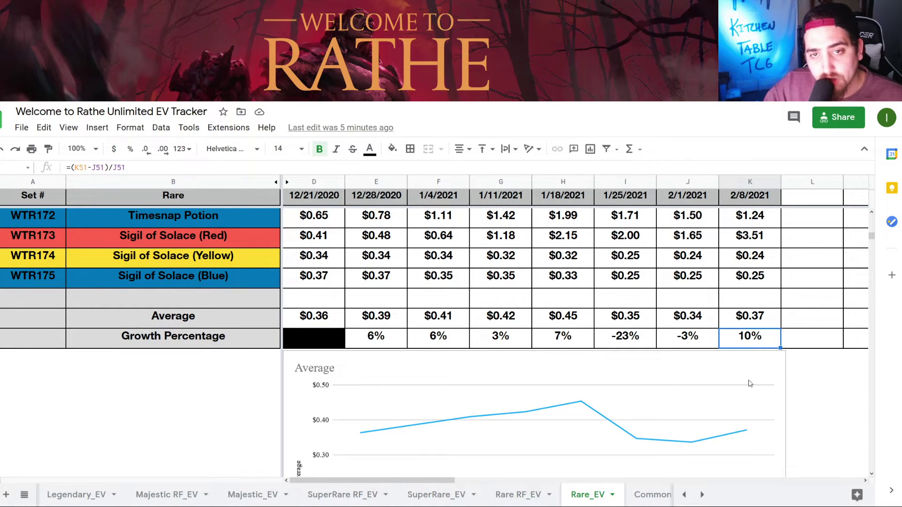
pyautogui.scroll(-2, 726, 375)
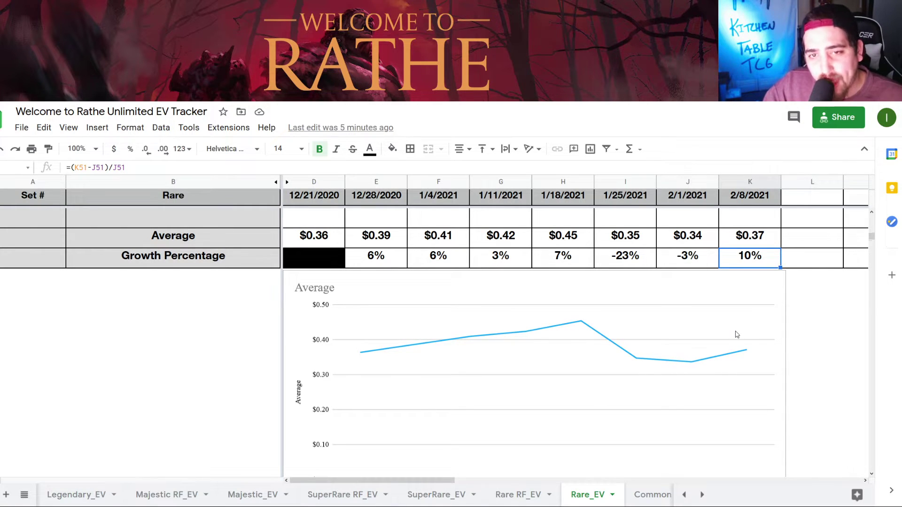
pyautogui.scroll(-1, 712, 331)
pyautogui.scroll(1, 712, 330)
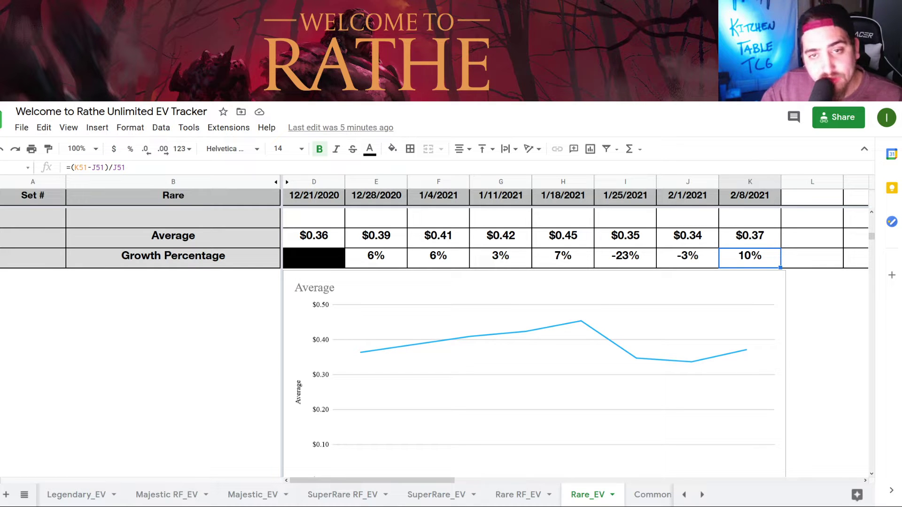
# Open the Common RF_EV sheet and check the 2/8/2021 prices of Barkbone Strapping and Helm of Isen's Peak
pyautogui.click(656, 495)
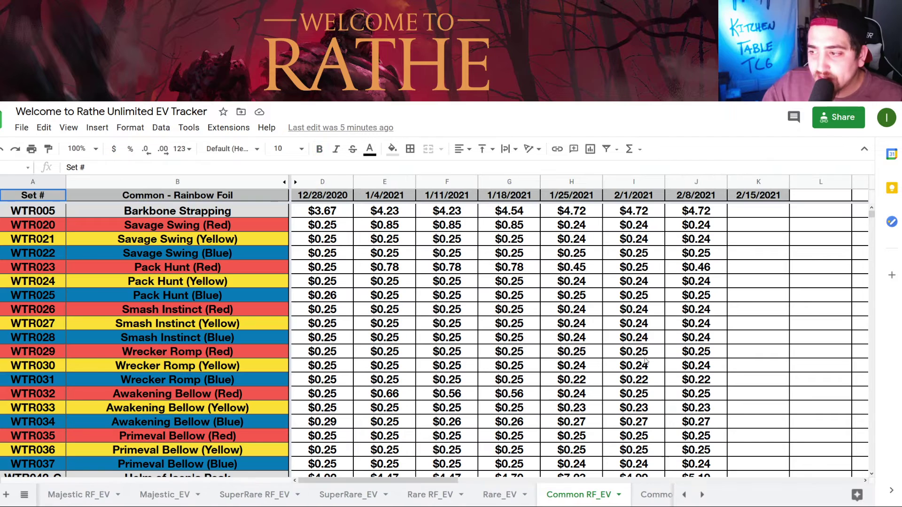
pyautogui.click(691, 211)
pyautogui.scroll(-4, 692, 260)
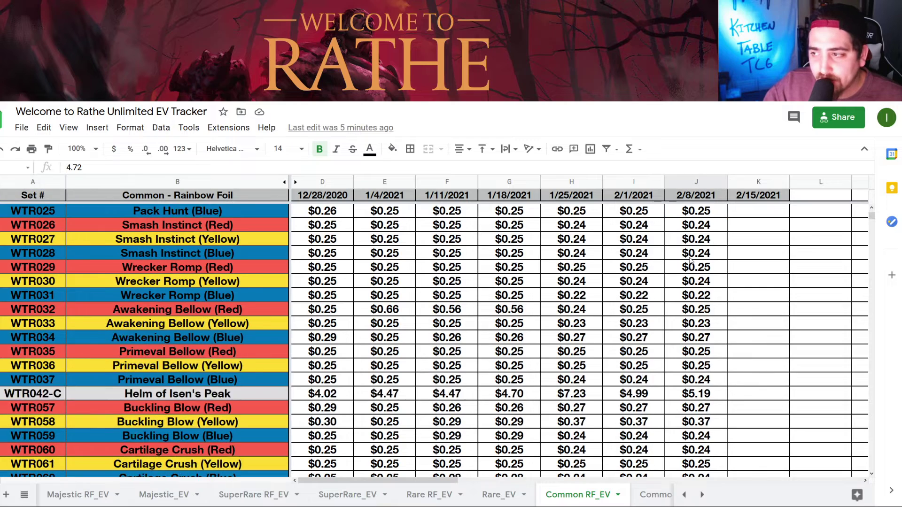
pyautogui.click(691, 297)
pyautogui.click(691, 312)
# Compare Breaking Scales' 2/1/2021 and 2/8/2021 prices and check Heartened Cross Strap's 2/8/2021 price
pyautogui.scroll(-5, 690, 314)
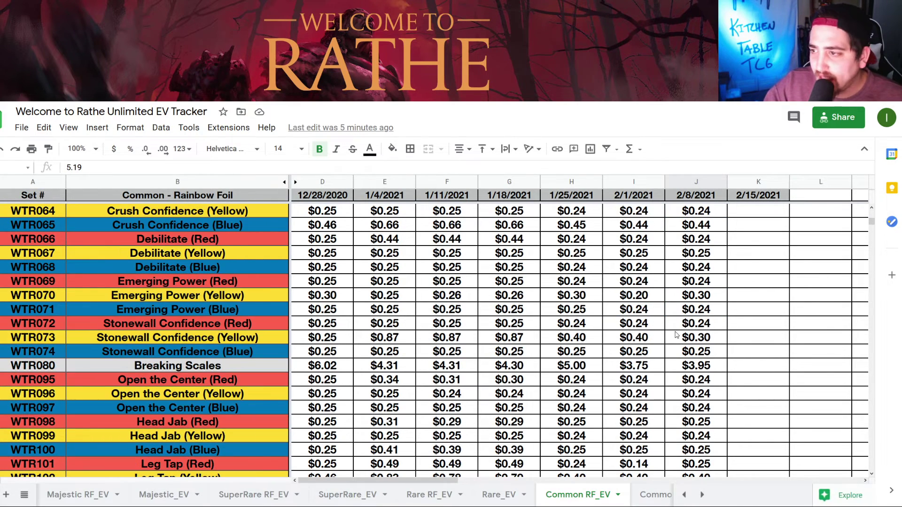
pyautogui.click(658, 366)
pyautogui.press('Right')
pyautogui.scroll(-15, 658, 369)
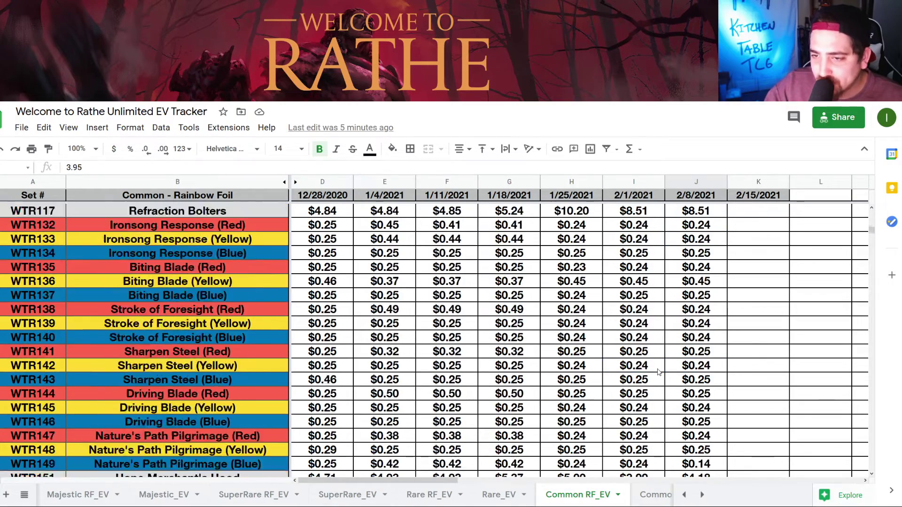
pyautogui.click(714, 284)
pyautogui.click(706, 240)
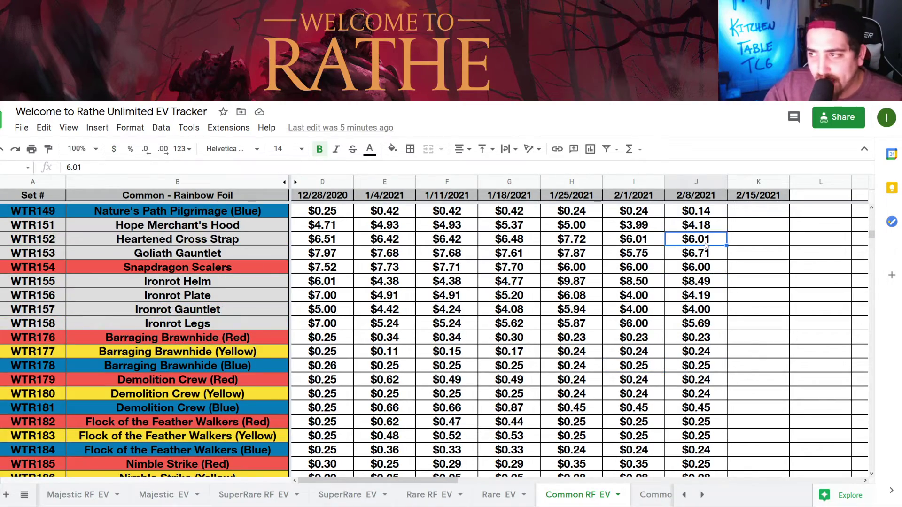
# View the rainbow foil commons' Average chart and check their Growth Percentage for 2/8/2021
pyautogui.scroll(-3, 702, 324)
pyautogui.scroll(-15, 701, 330)
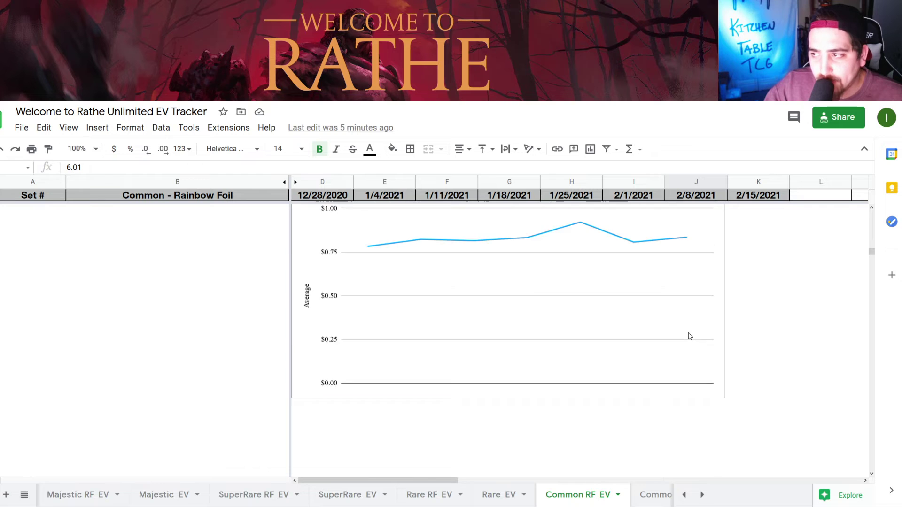
pyautogui.scroll(1, 689, 335)
pyautogui.click(695, 296)
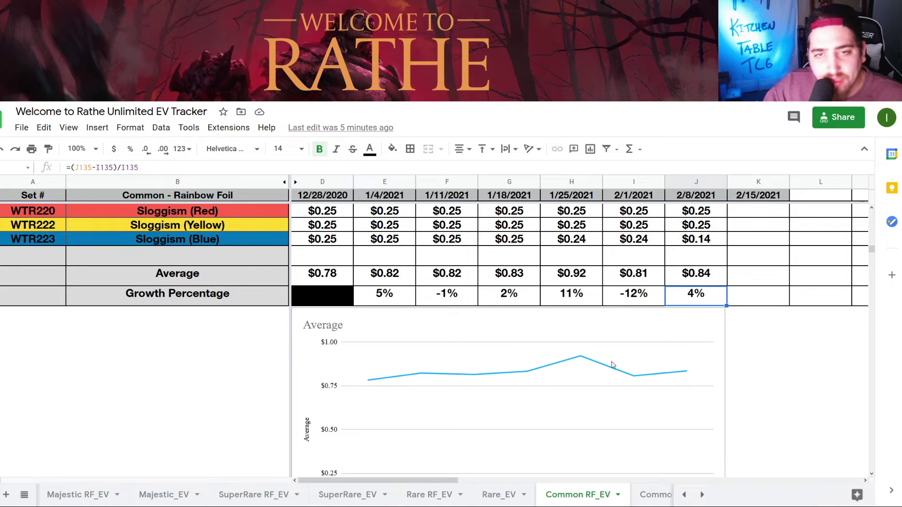
# Open the EV Calculation sheet and review the Average Per Box rows from 1 Foil Super Rare through 1/40 chance at Fabled
pyautogui.click(702, 495)
pyautogui.click(701, 494)
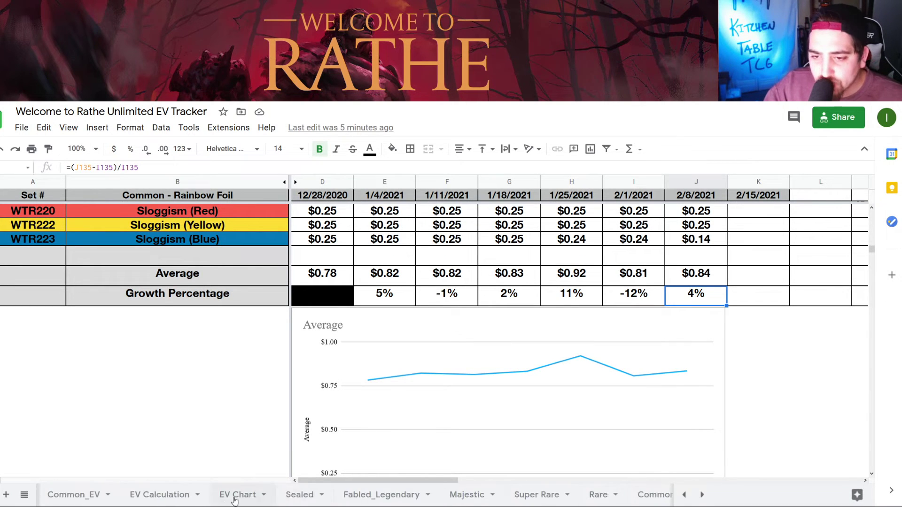
pyautogui.click(159, 495)
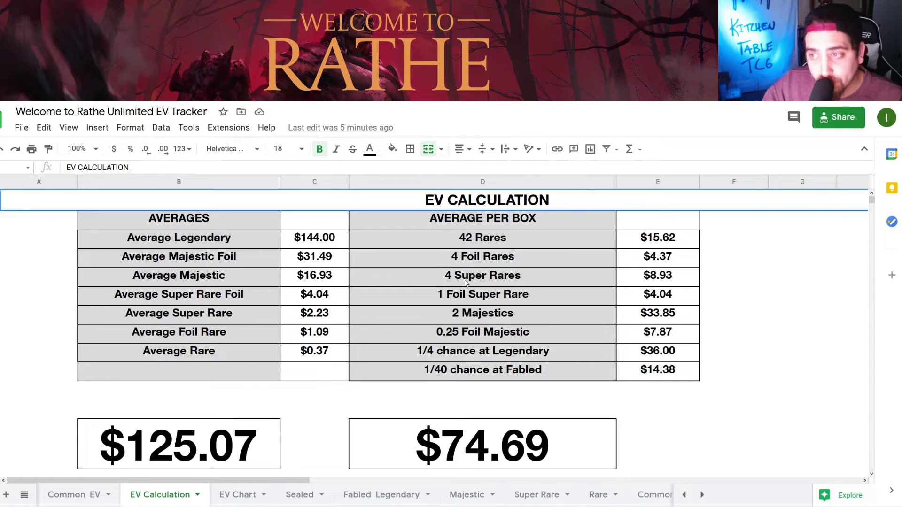
pyautogui.click(479, 295)
pyautogui.click(485, 320)
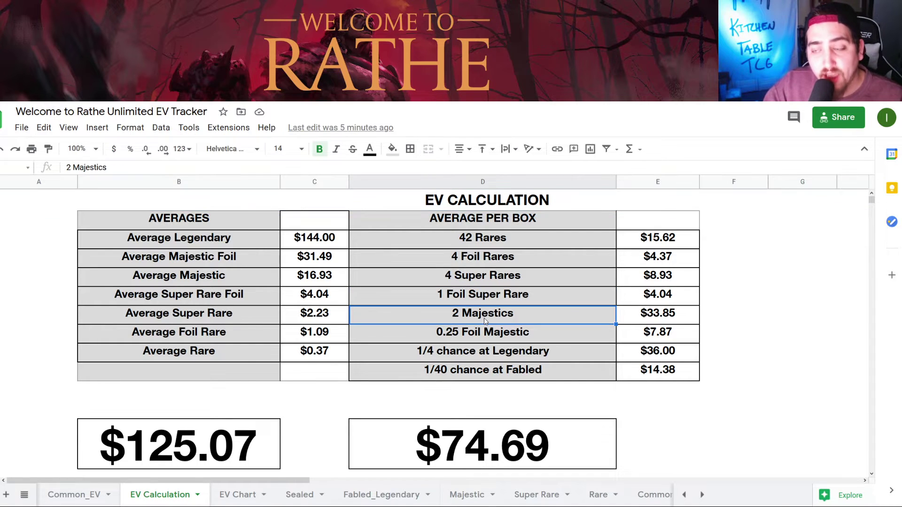
pyautogui.click(496, 339)
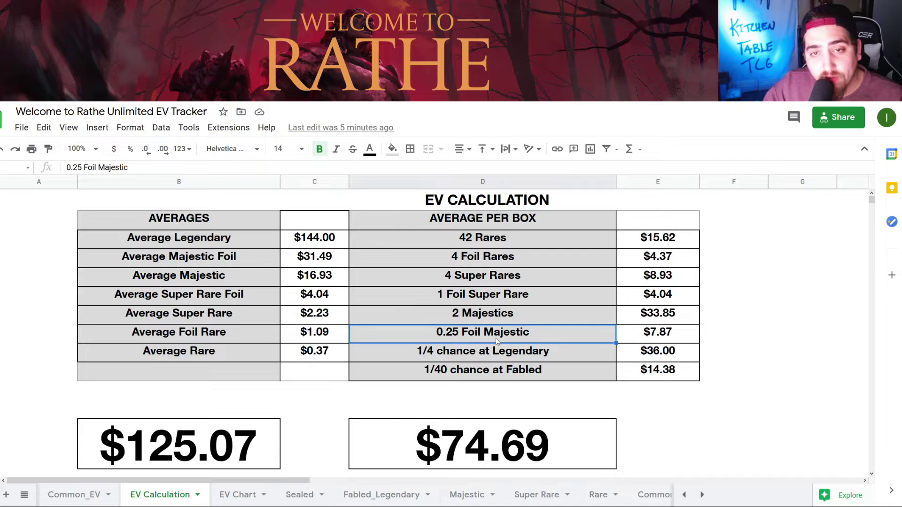
pyautogui.click(510, 366)
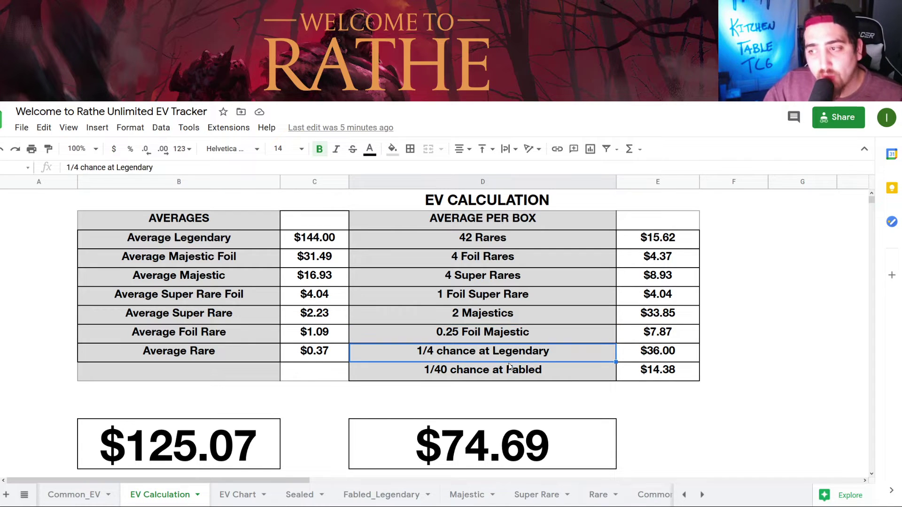
pyautogui.click(516, 378)
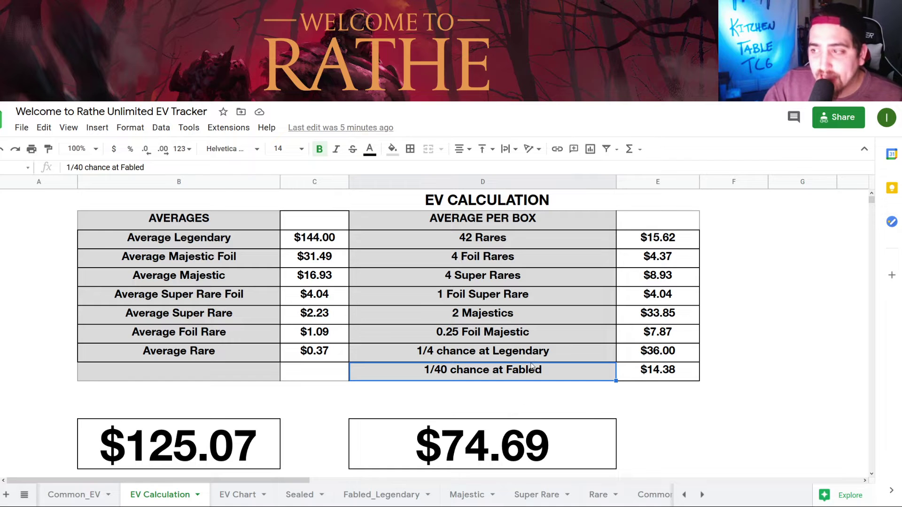
# Inspect the overall EV total under the Averages table and look at the calculation note beneath it
pyautogui.scroll(-1, 407, 341)
pyautogui.click(277, 410)
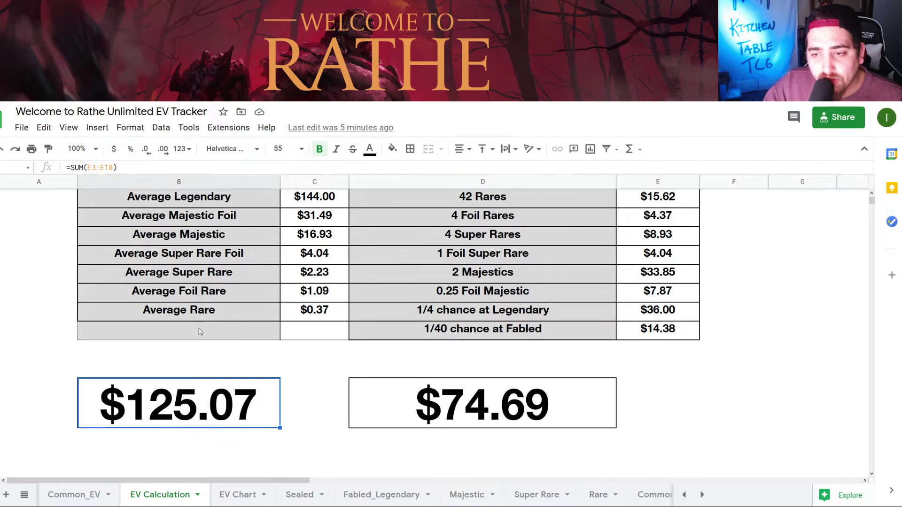
pyautogui.scroll(-2, 237, 370)
pyautogui.scroll(1, 201, 390)
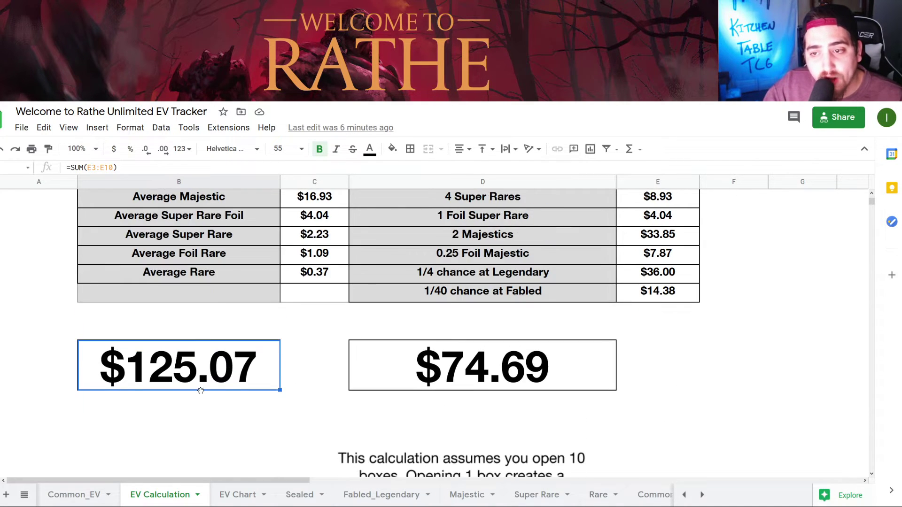
pyautogui.scroll(1, 200, 391)
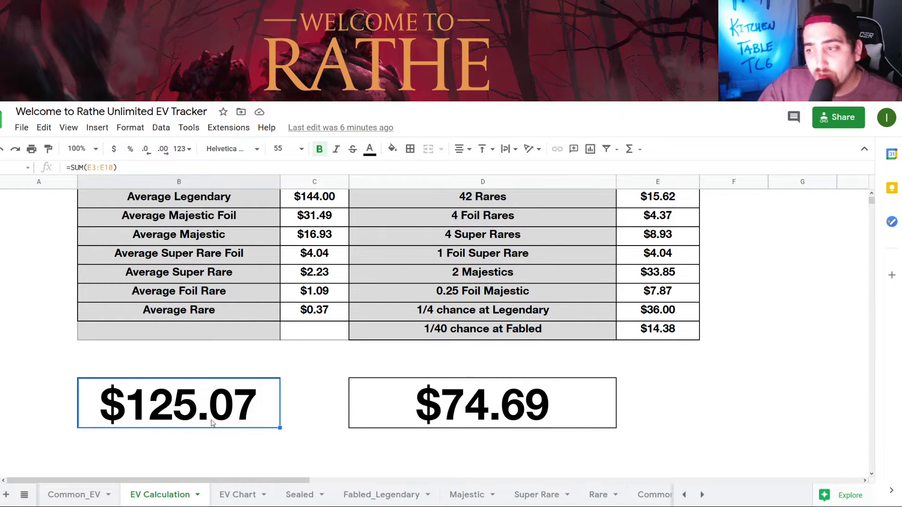
# Inspect the EV total under the Average Per Box table and check the formula behind the 42 Rares value
pyautogui.click(458, 418)
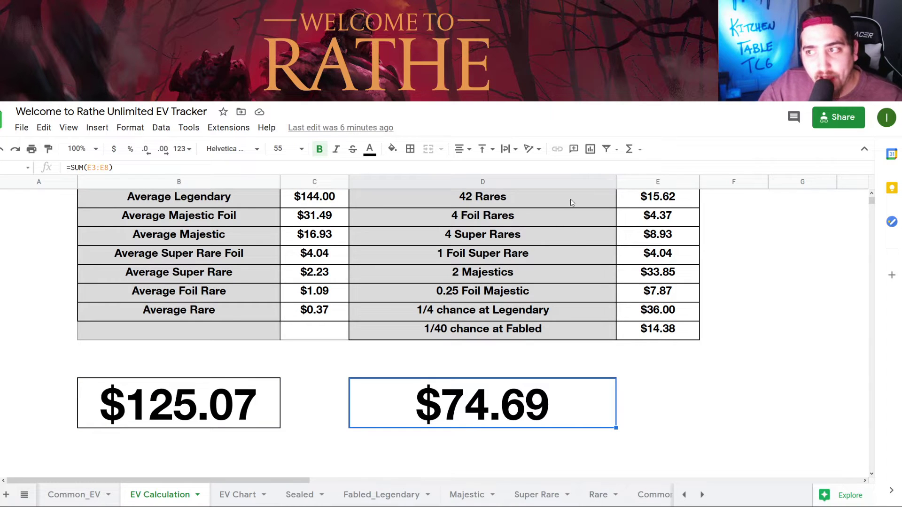
pyautogui.scroll(1, 564, 267)
pyautogui.scroll(-1, 563, 266)
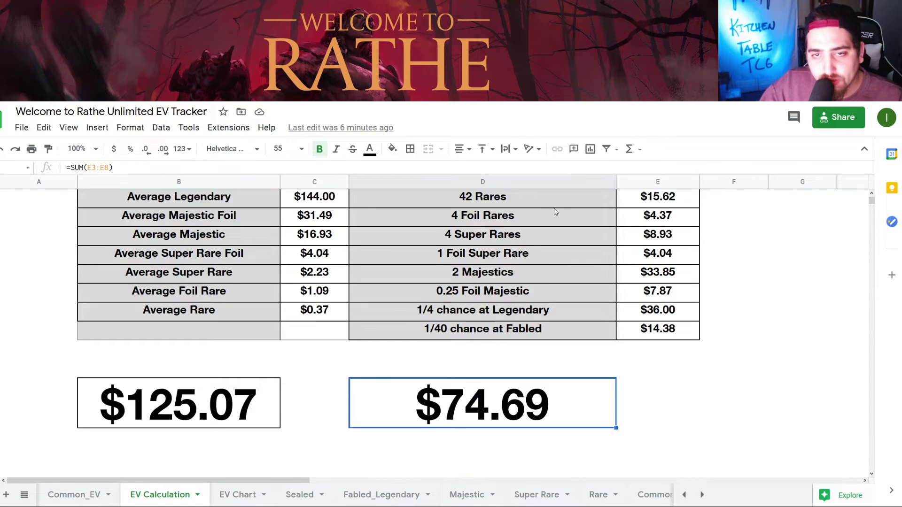
pyautogui.scroll(-1, 611, 212)
pyautogui.scroll(1, 645, 215)
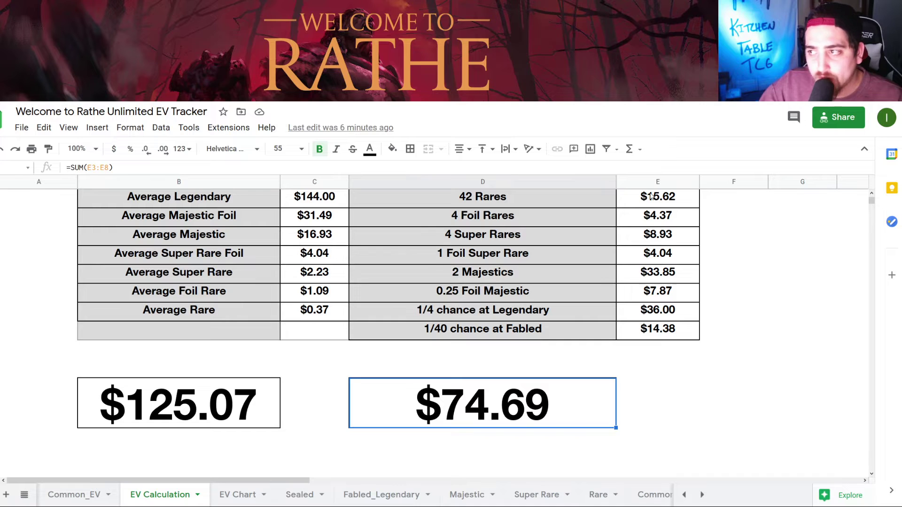
pyautogui.click(651, 197)
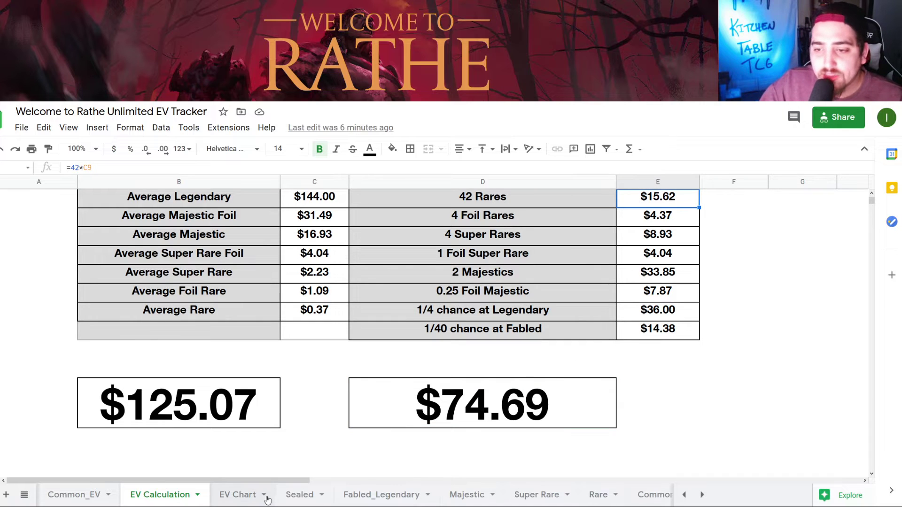
# Record 125.07 as the Expected Value for 2/6/2021 in the EV Chart sheet
pyautogui.click(247, 498)
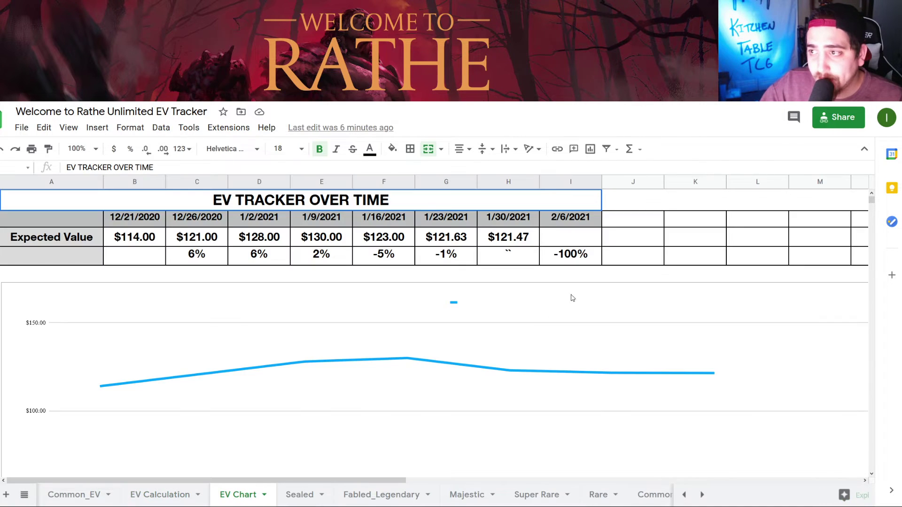
pyautogui.click(557, 240)
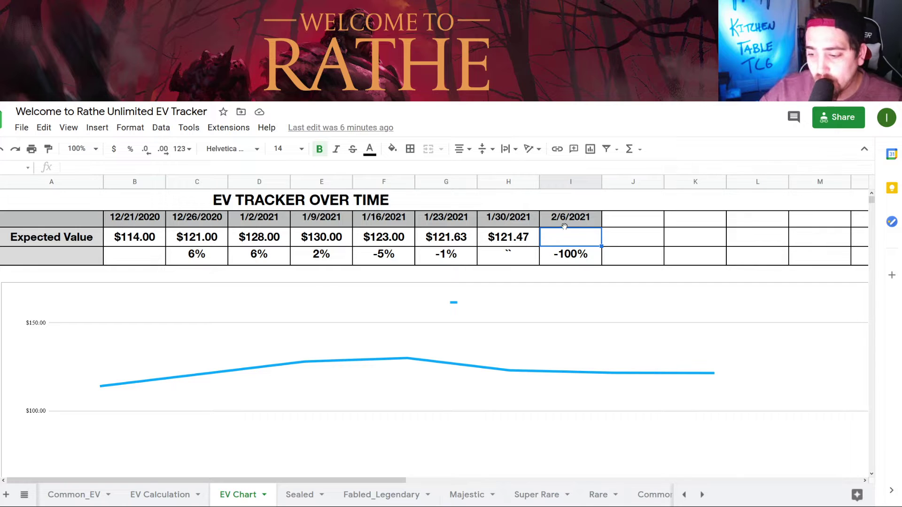
pyautogui.write('125.07')
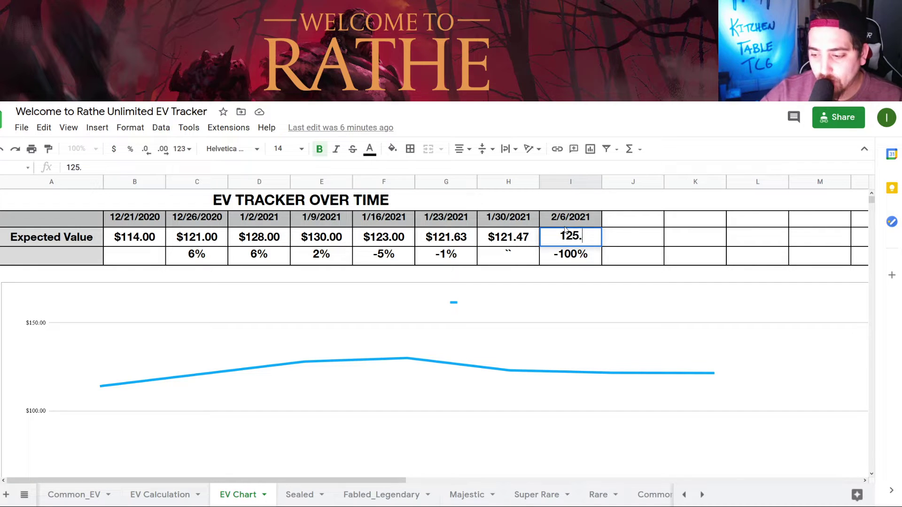
pyautogui.press('Return')
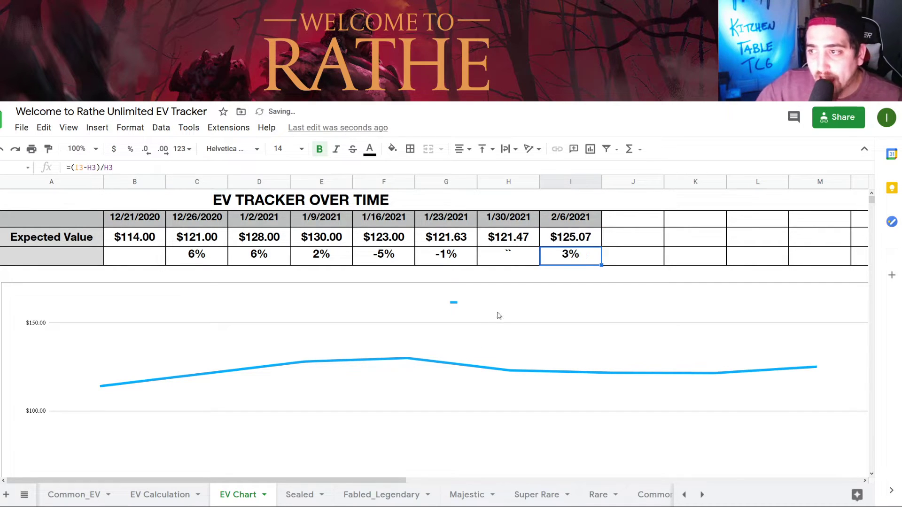
# Fill the 1/23/2021 growth percentage formula across to 1/30/2021 and 2/6/2021
pyautogui.click(511, 262)
pyautogui.click(476, 263)
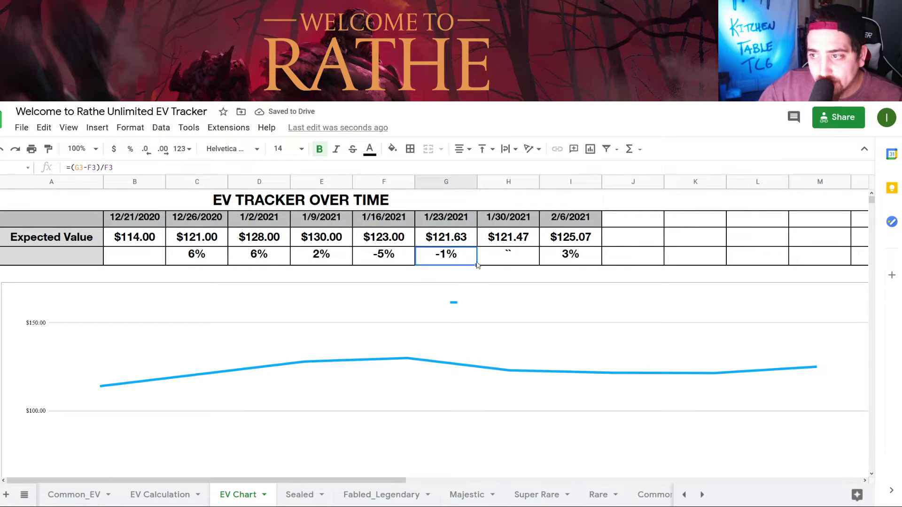
pyautogui.moveTo(477, 264); pyautogui.dragTo(559, 261)
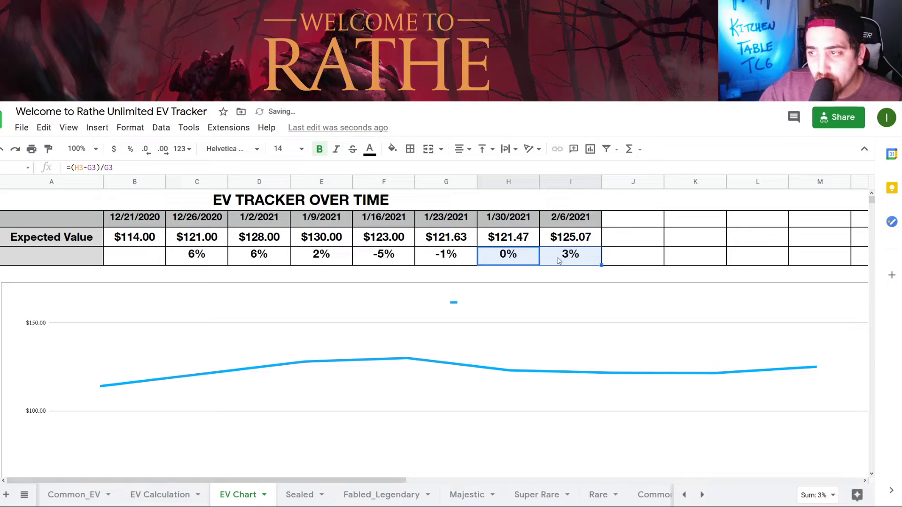
pyautogui.click(559, 260)
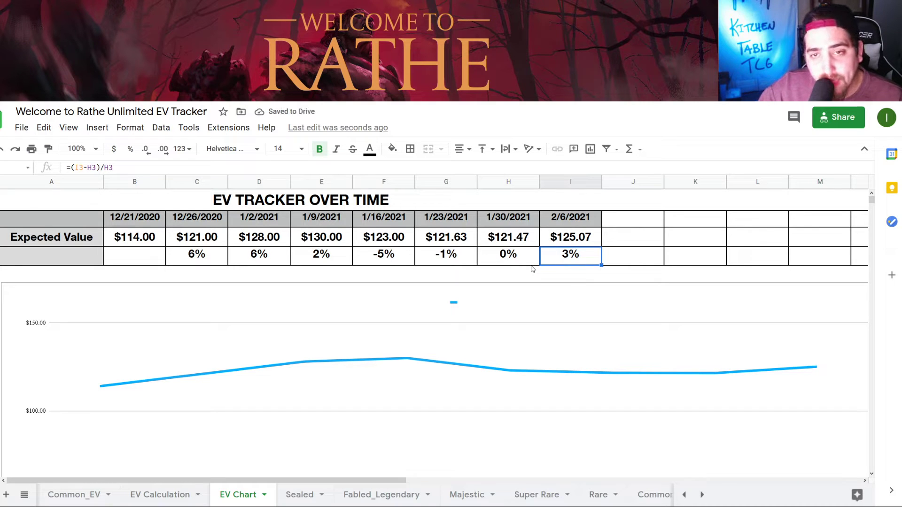
# Compare the 1/30/2021 and 2/6/2021 growth percentages, and the Expected Values for 1/16/2021 and 2/6/2021
pyautogui.click(527, 258)
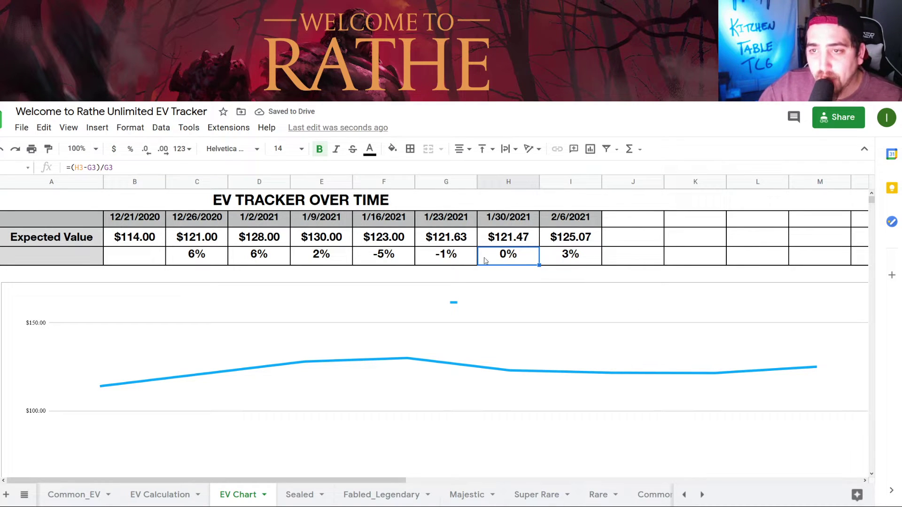
pyautogui.click(597, 242)
pyautogui.click(587, 249)
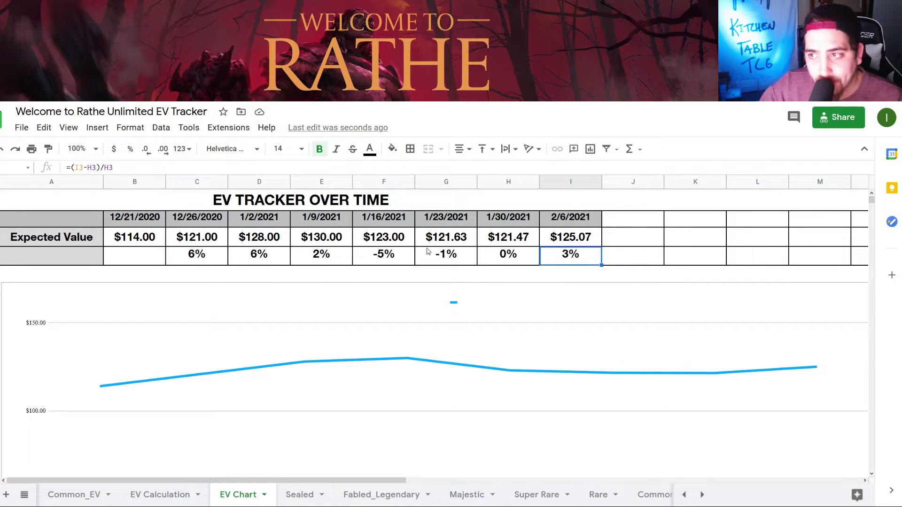
pyautogui.click(396, 239)
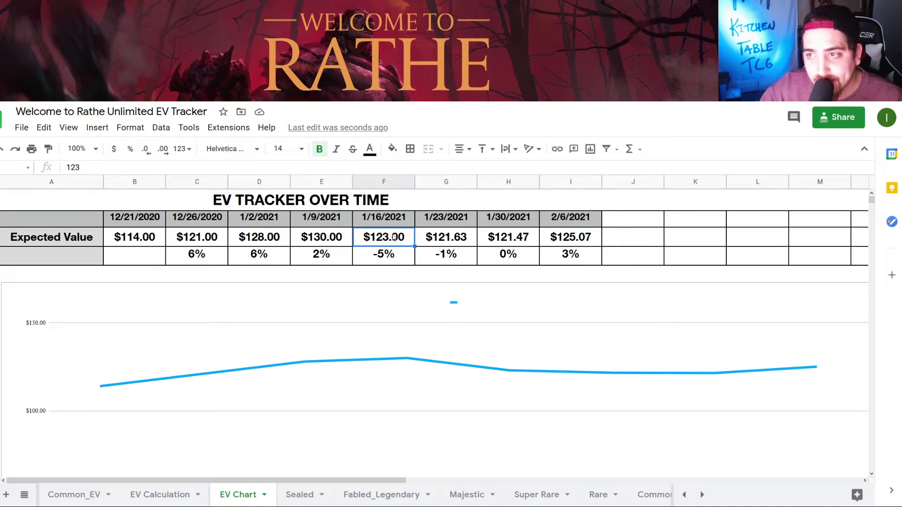
pyautogui.click(383, 182)
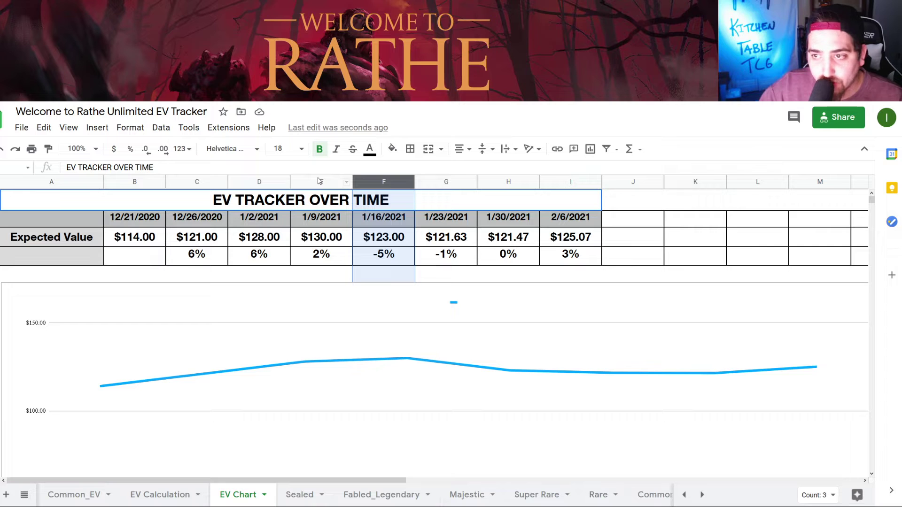
pyautogui.click(588, 181)
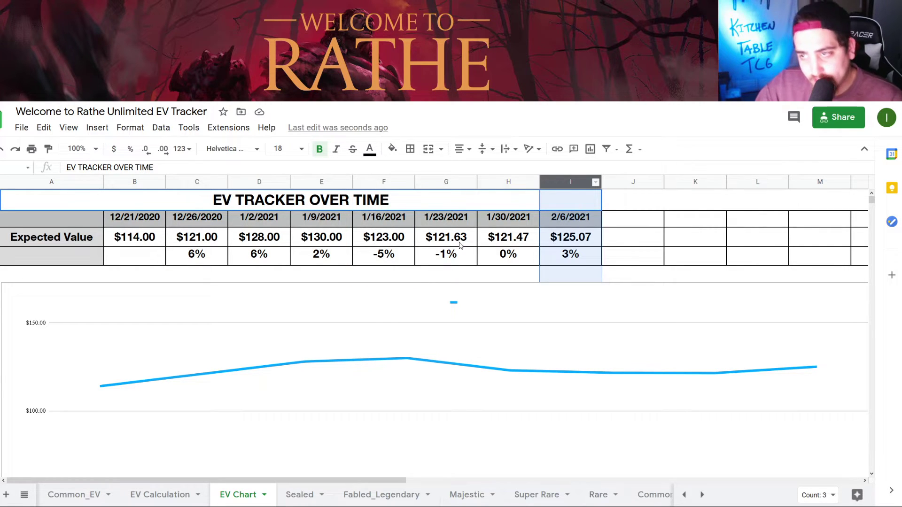
pyautogui.scroll(-1, 533, 311)
pyautogui.scroll(1, 533, 312)
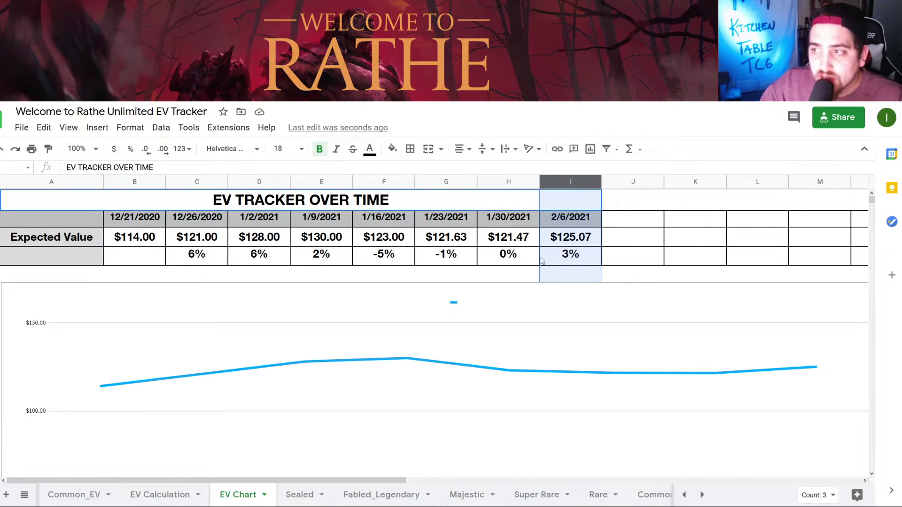
pyautogui.click(568, 245)
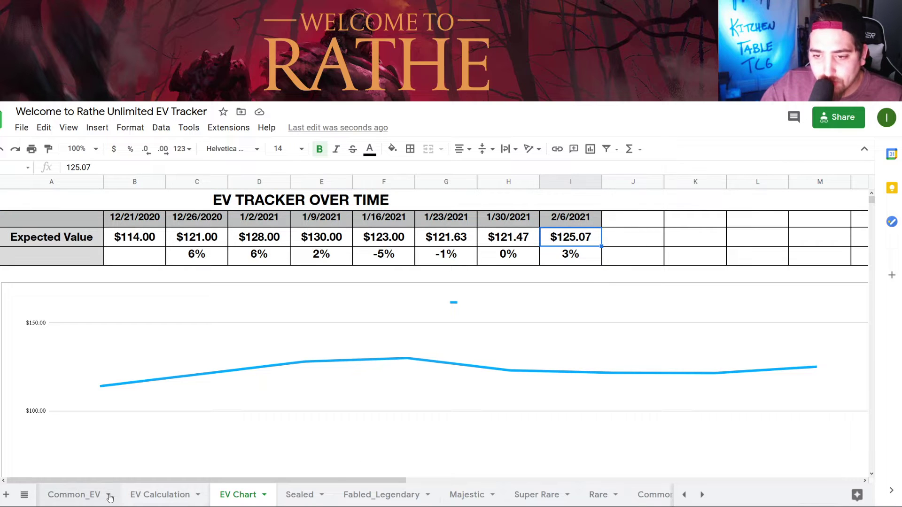
# Open the Sealed_EV sheet and check the Sealed Box's 2/8/2021 price and growth percentage
pyautogui.click(682, 495)
pyautogui.click(683, 496)
pyautogui.click(684, 496)
pyautogui.click(683, 496)
pyautogui.click(80, 496)
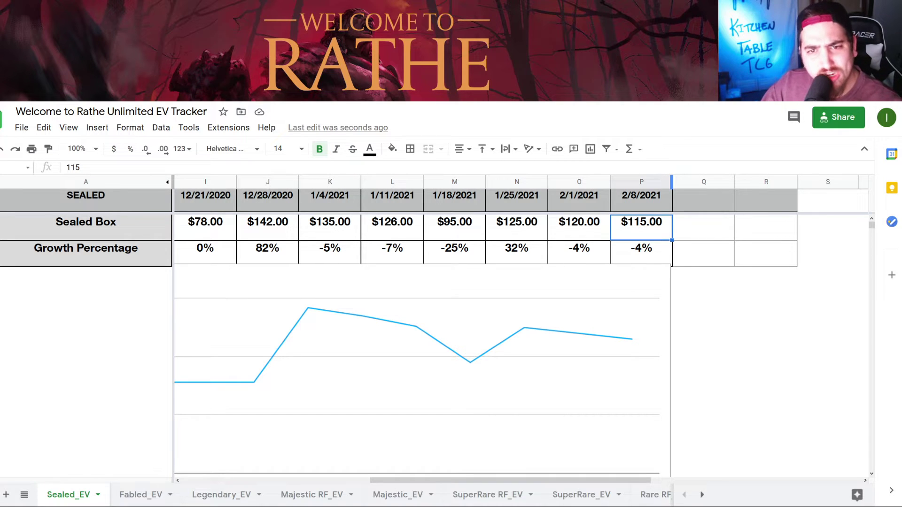
# Switch to the Welcome to Rathe Alpha EV Tracker, view Heart of Fyendal's prices in Fabled_EV, and open the Sealed_EV sheet
pyautogui.hotkey('ctrl', 'Tab')
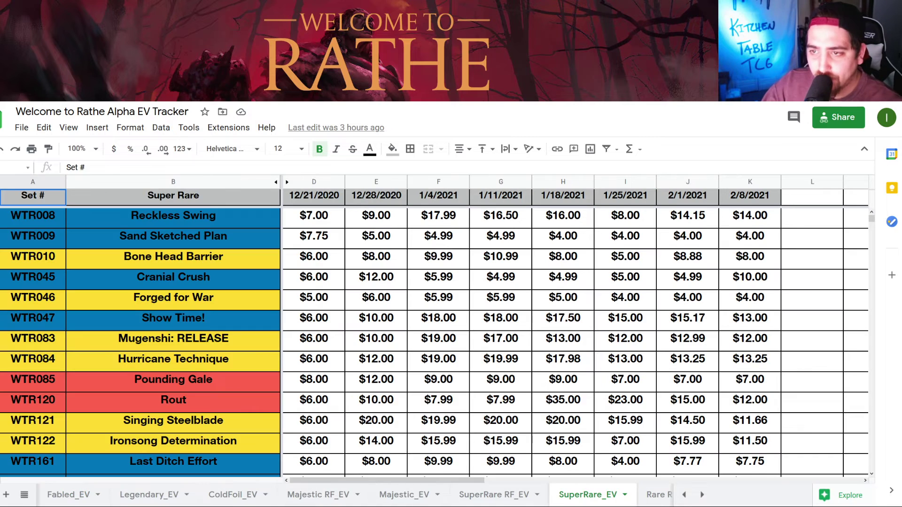
pyautogui.click(75, 494)
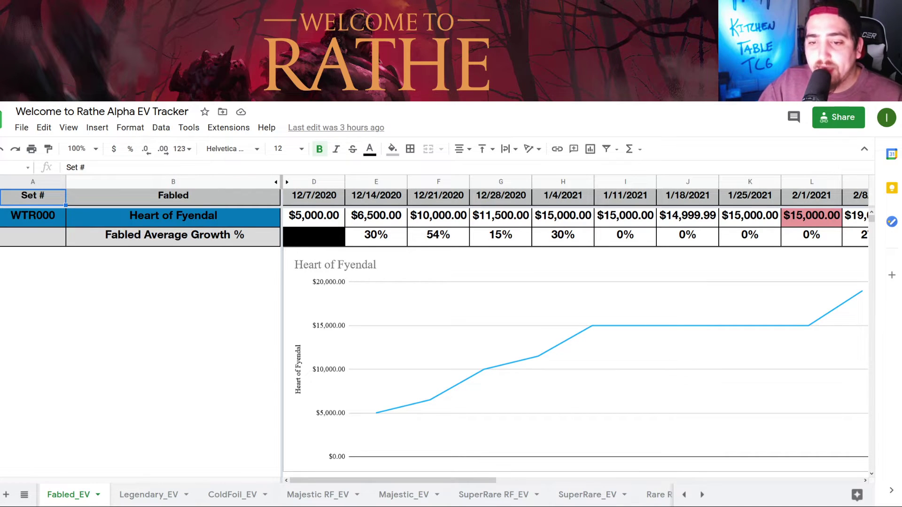
pyautogui.click(683, 495)
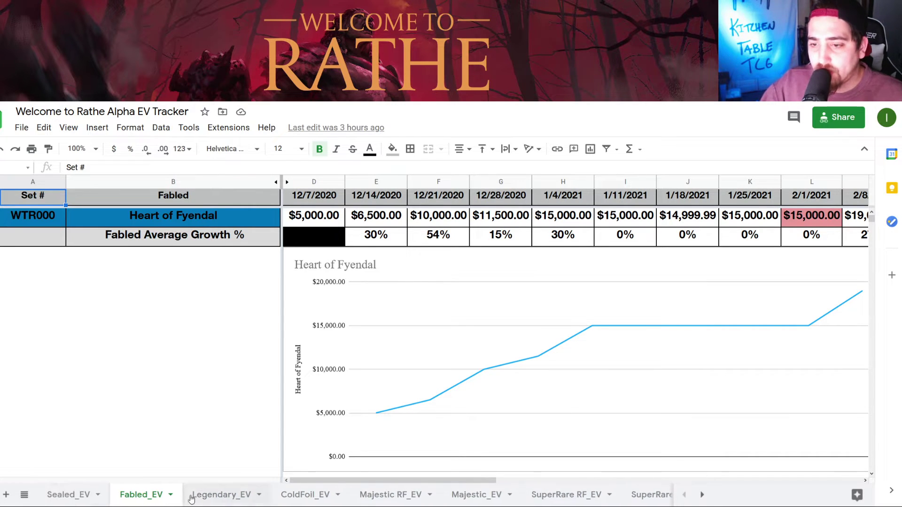
pyautogui.click(70, 496)
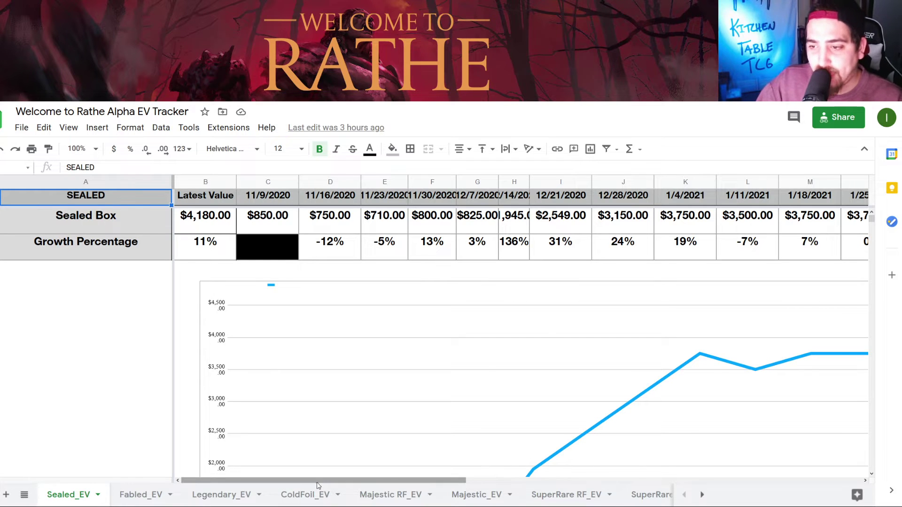
# Check the Alpha Sealed Box's 2/8/2021 price, its growth percentage and the end of its price chart
pyautogui.moveTo(317, 483); pyautogui.dragTo(357, 480)
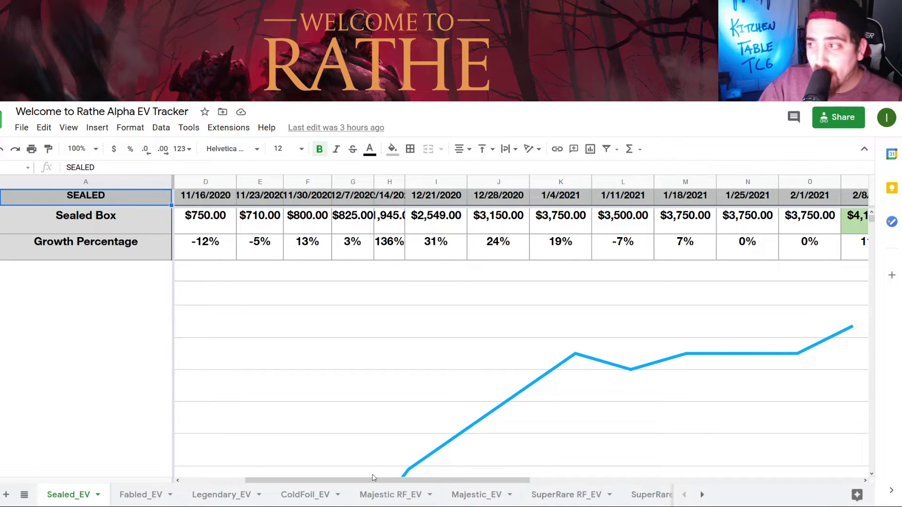
pyautogui.click(414, 446)
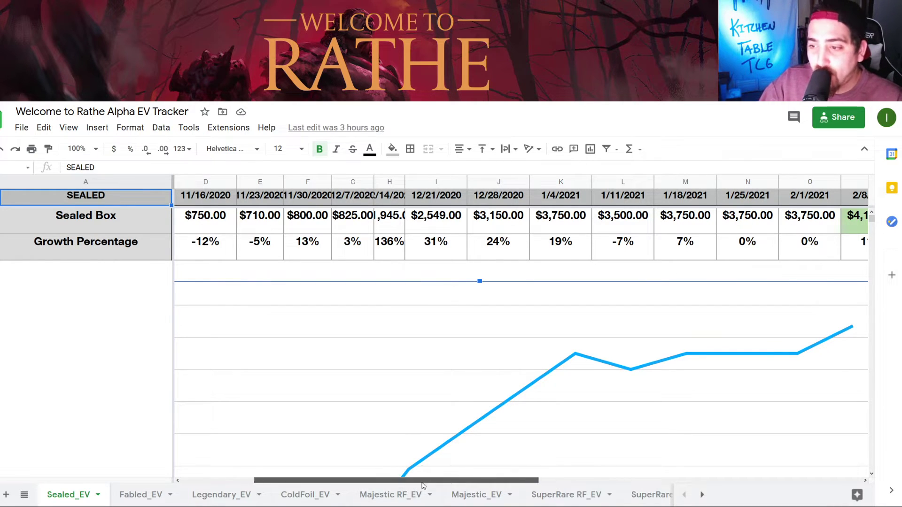
pyautogui.moveTo(409, 481); pyautogui.dragTo(446, 481)
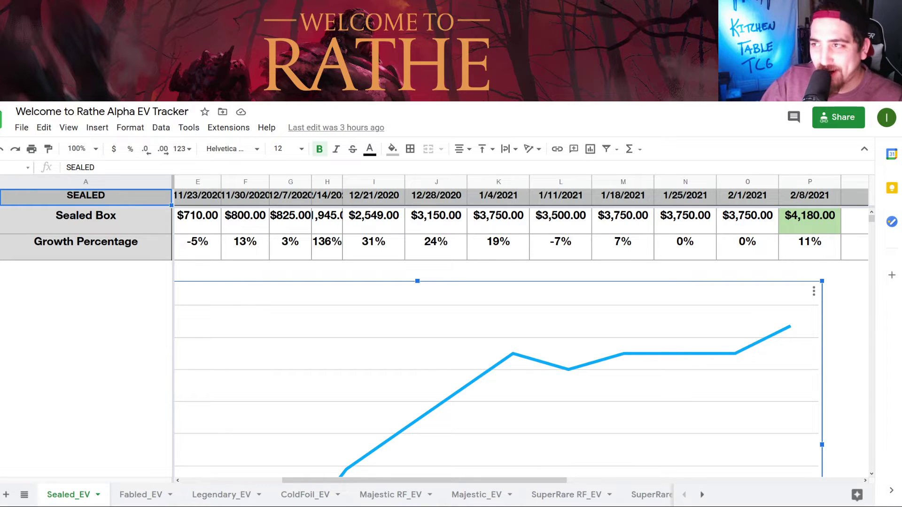
# Switch to the eBay sold listings and examine recent sale prices of Welcome to Rathe Alpha sealed booster boxes
pyautogui.hotkey('ctrl', 'Tab')
pyautogui.scroll(-10, 584, 328)
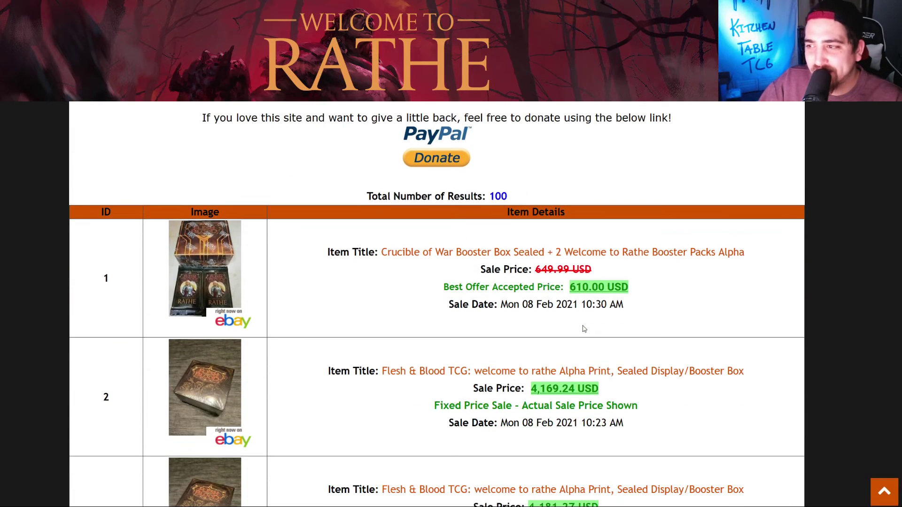
pyautogui.scroll(-5, 584, 329)
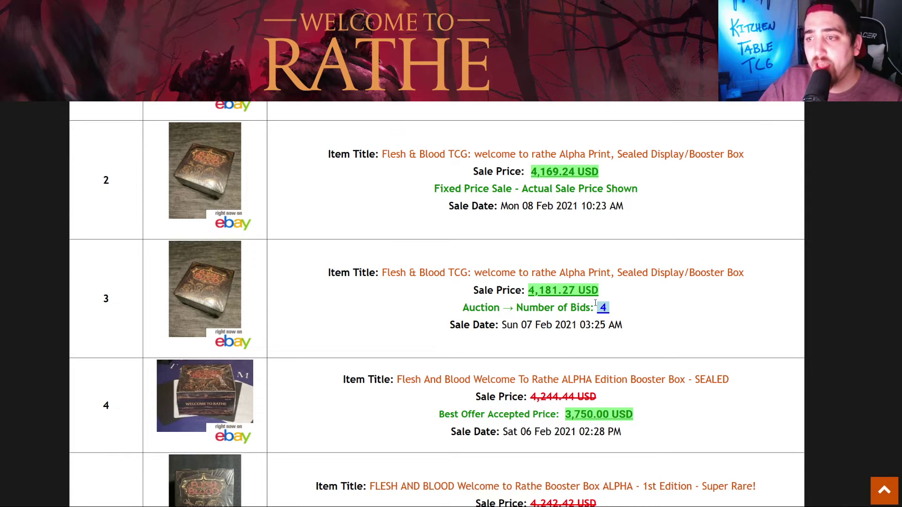
pyautogui.scroll(2, 591, 319)
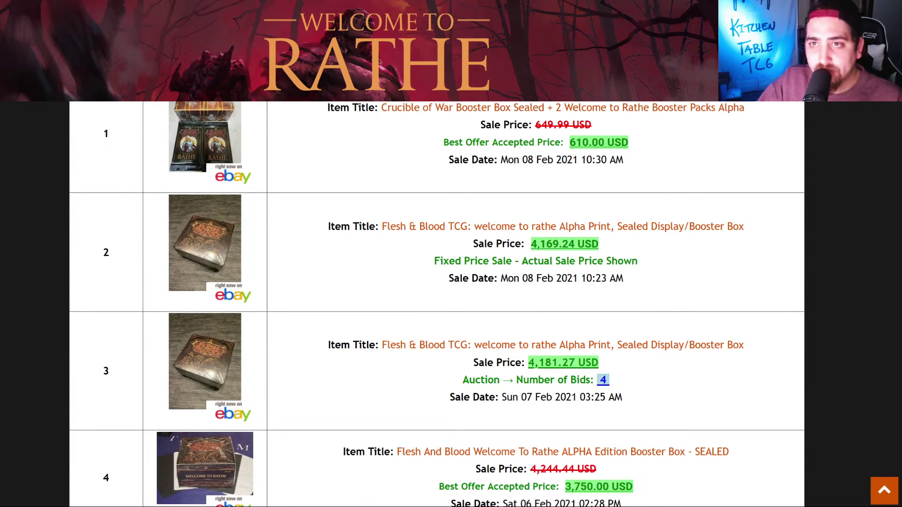
# Return to the Alpha EV Tracker and compare the Sealed Box's prices and growth percentages from 1/18/2021 to 2/8/2021, including the chart
pyautogui.hotkey('ctrl', 'Tab')
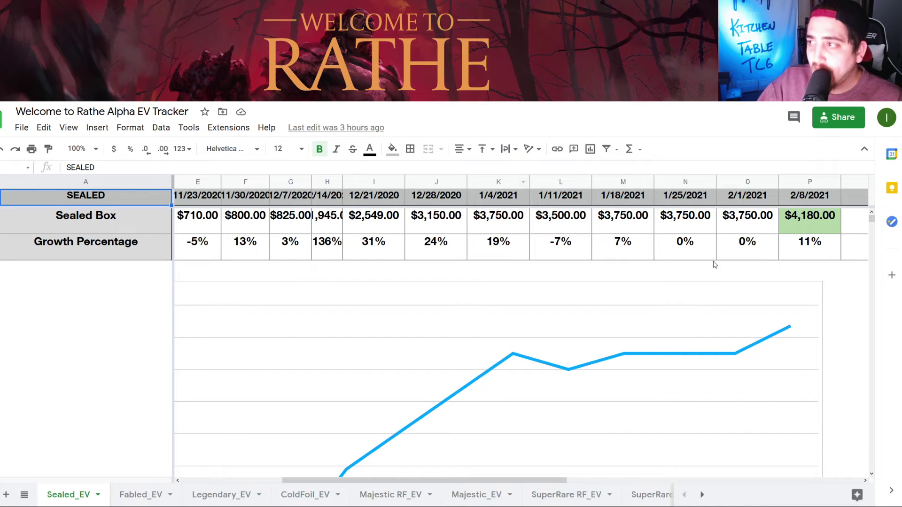
pyautogui.click(827, 255)
pyautogui.click(753, 256)
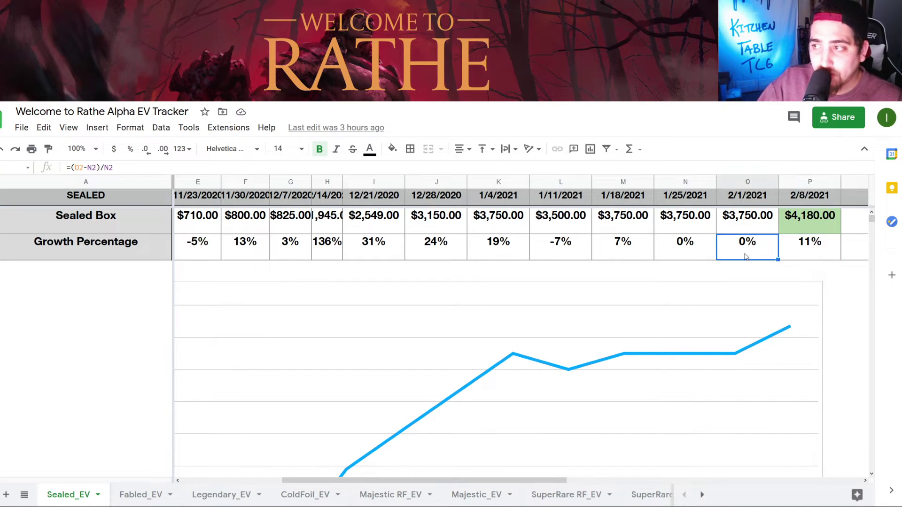
pyautogui.press('Left')
pyautogui.click(725, 253)
pyautogui.click(619, 221)
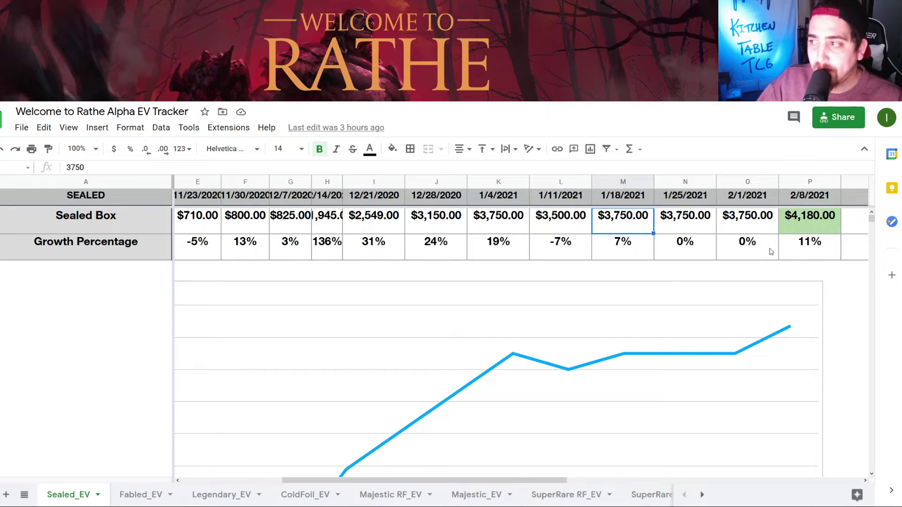
pyautogui.click(788, 251)
pyautogui.scroll(-3, 692, 268)
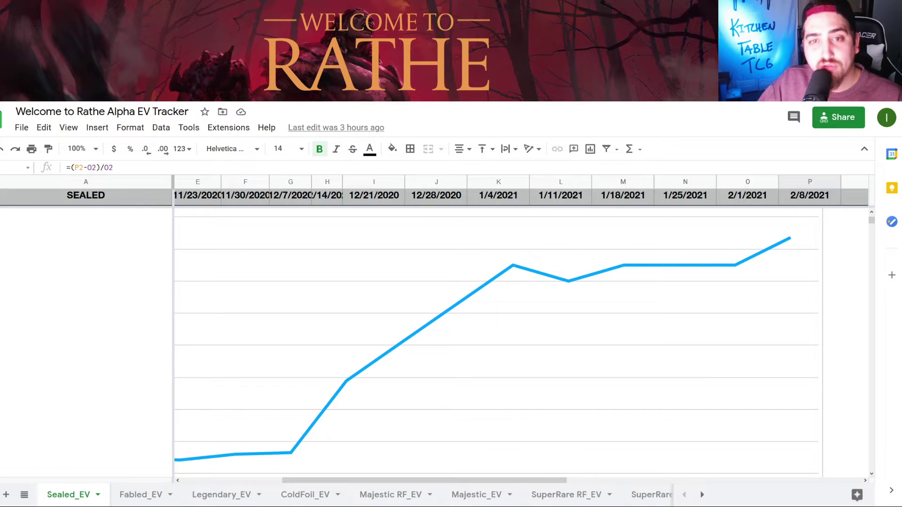
pyautogui.scroll(2, 392, 346)
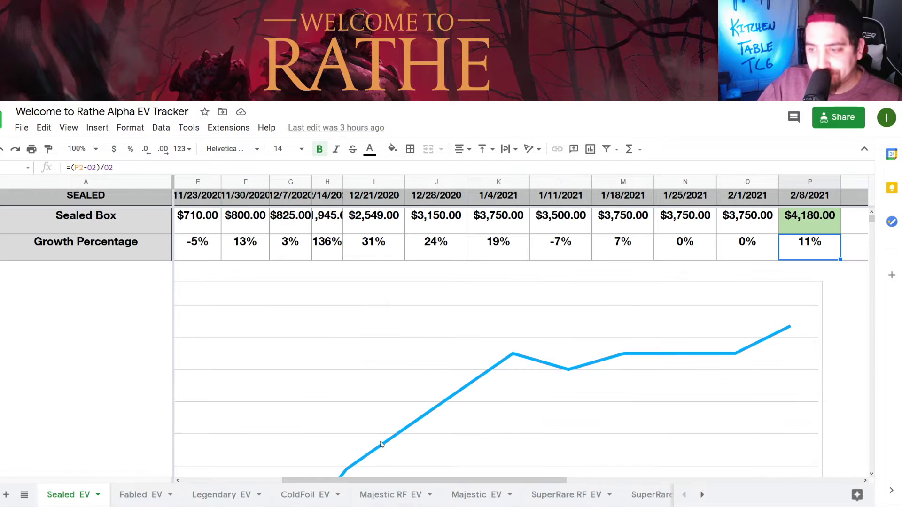
# Open the Fabled_EV sheet and bring Heart of Fyendal's full 2/8/2021 column into view
pyautogui.click(148, 503)
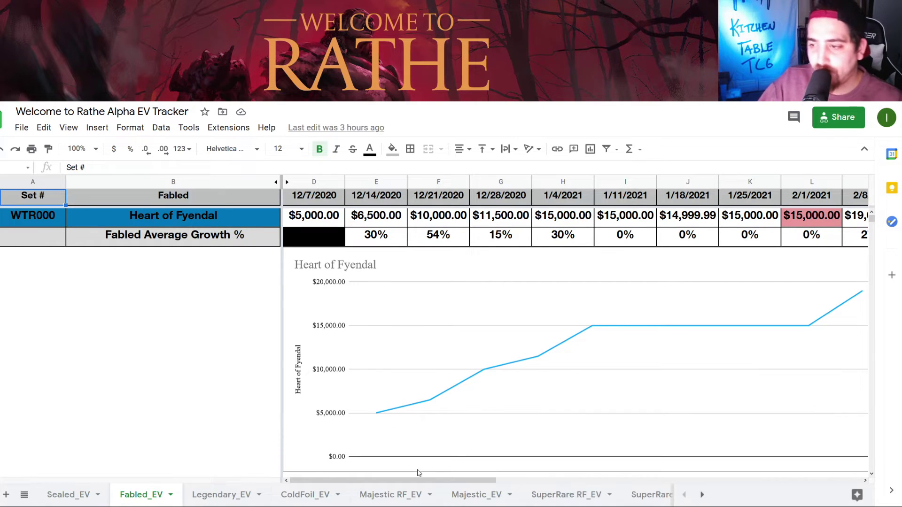
pyautogui.click(439, 475)
pyautogui.moveTo(441, 480); pyautogui.dragTo(479, 480)
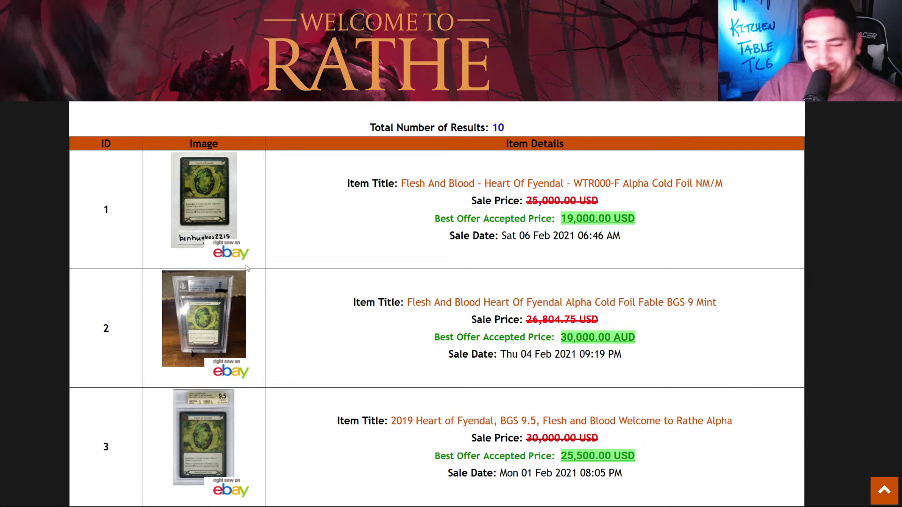
# Review the eBay sold listings for the Alpha Heart of Fyendal and their accepted offer prices
pyautogui.scroll(-1, 600, 383)
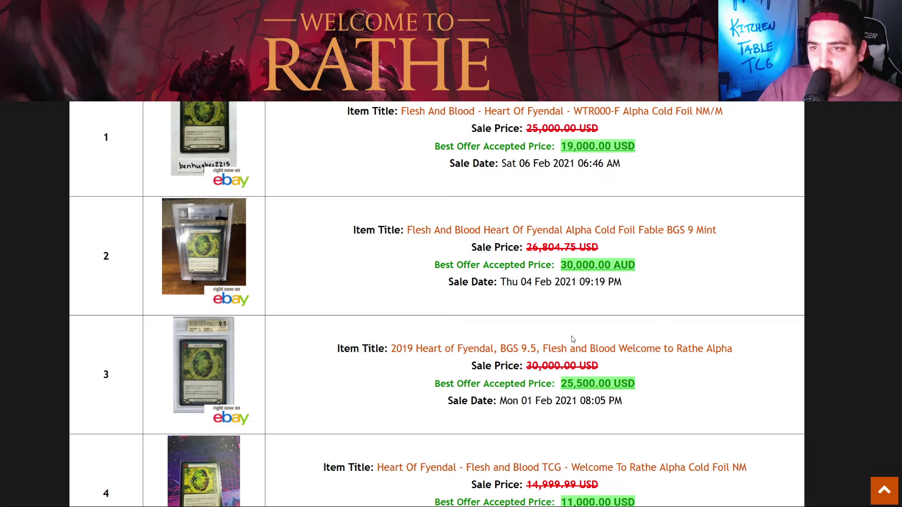
pyautogui.scroll(3, 544, 348)
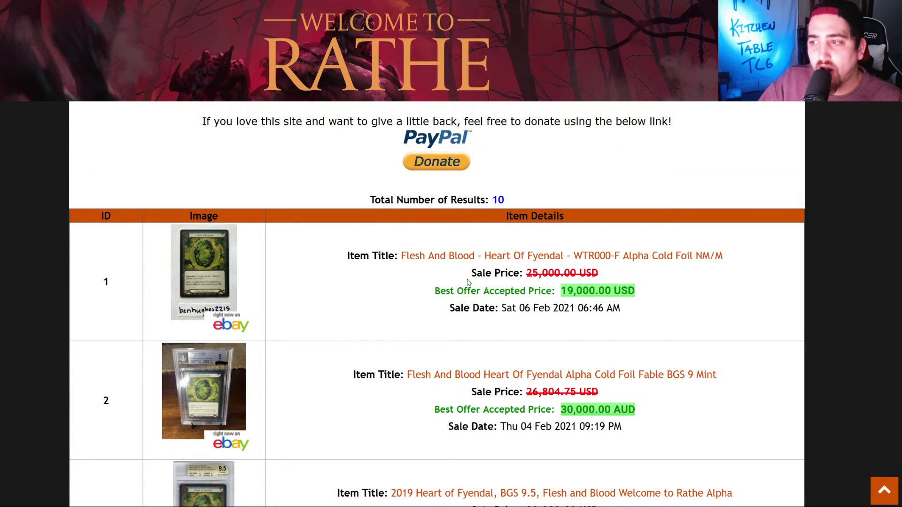
pyautogui.scroll(-3, 588, 366)
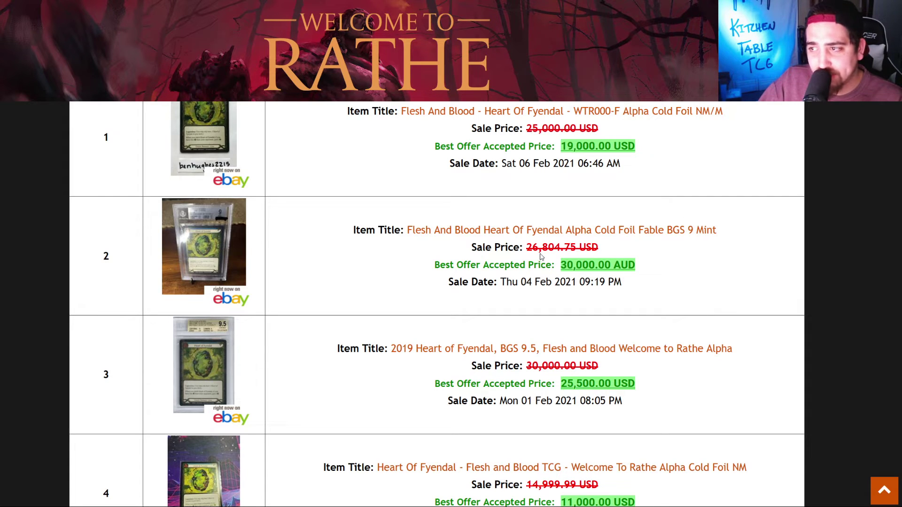
# Check the sale price of the BGS 9 Heart of Fyendal and the sale date of the BGS 9.5 copy
pyautogui.moveTo(539, 247); pyautogui.dragTo(472, 248)
pyautogui.click(605, 251)
pyautogui.moveTo(604, 251); pyautogui.dragTo(531, 248)
pyautogui.click(531, 248)
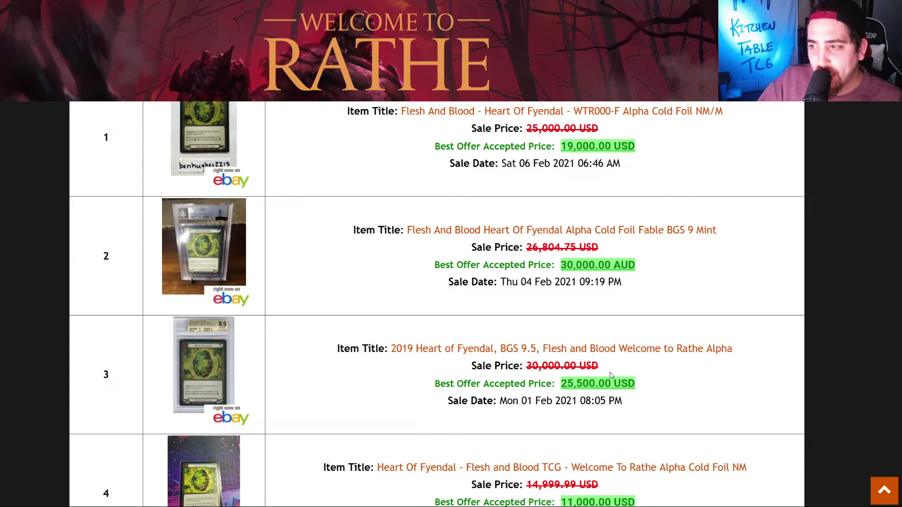
pyautogui.moveTo(448, 401); pyautogui.dragTo(604, 401)
pyautogui.click(647, 371)
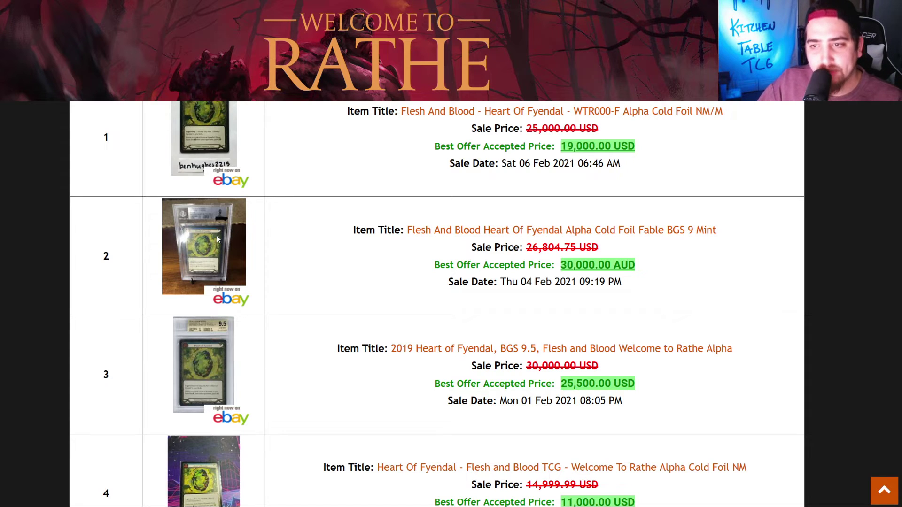
pyautogui.scroll(1, 290, 215)
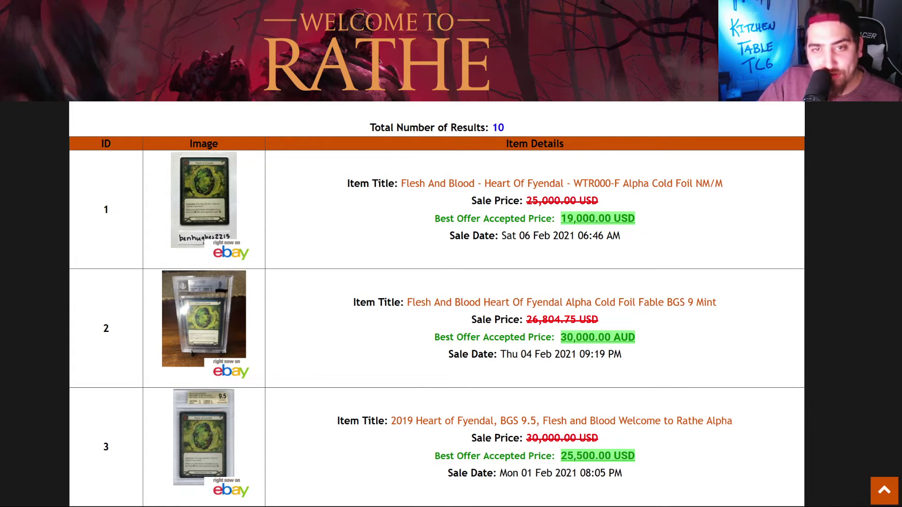
# Return to the Fabled_EV sheet and check Heart of Fyendal's 2/8/2021 average growth percentage against its sold listings
pyautogui.hotkey('ctrl', 'Tab')
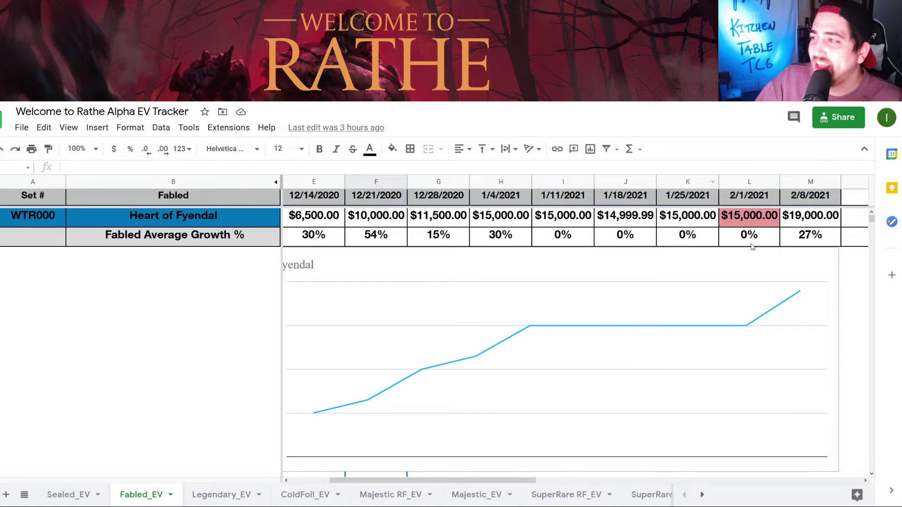
pyautogui.click(793, 242)
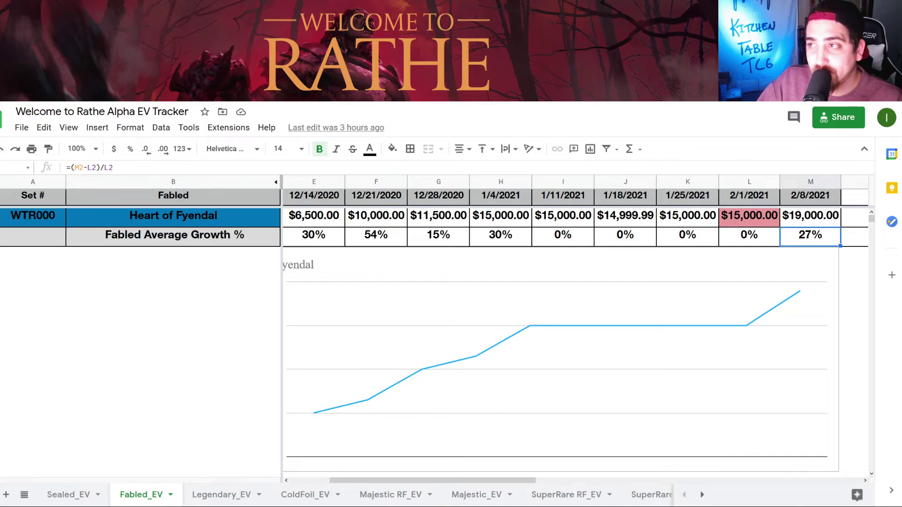
pyautogui.hotkey('ctrl', 'Tab')
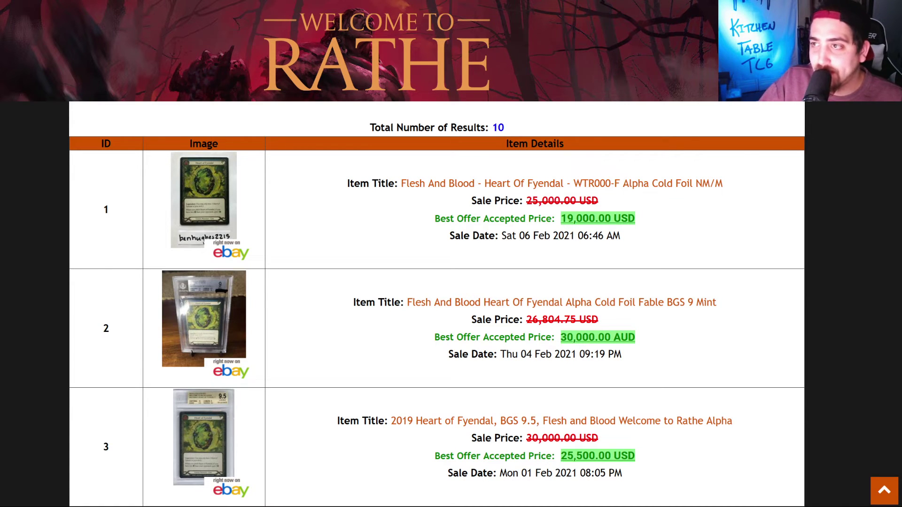
pyautogui.hotkey('alt', 'Tab')
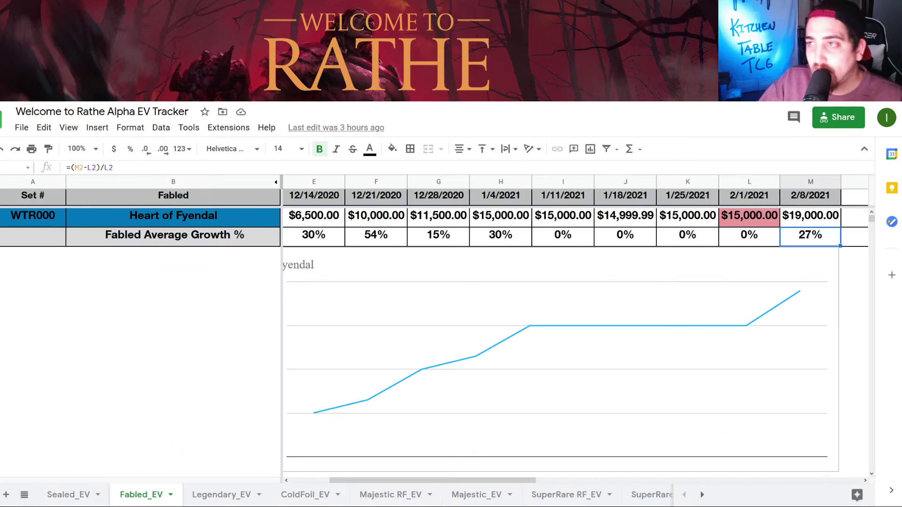
# Open the Legendary_EV sheet and check the 2/8/2021 prices of Scabskin Leathers and Tectonic Plating
pyautogui.click(220, 494)
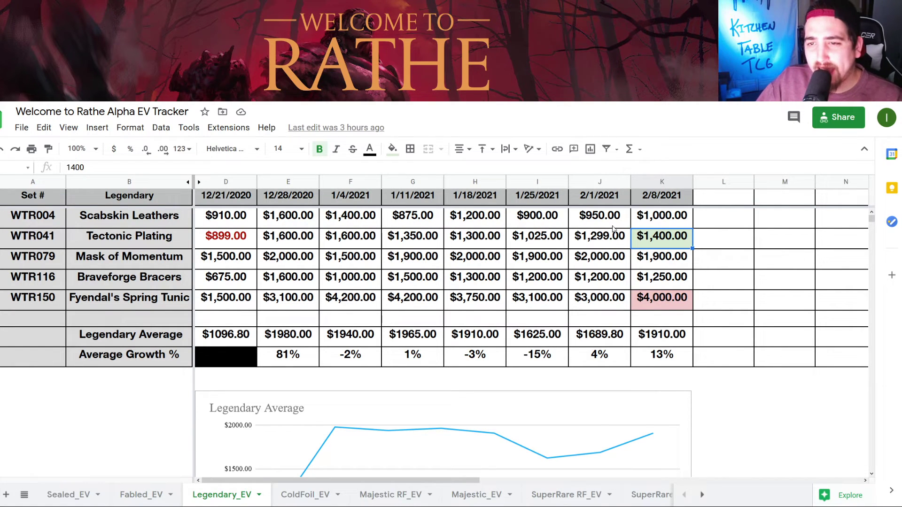
pyautogui.click(647, 219)
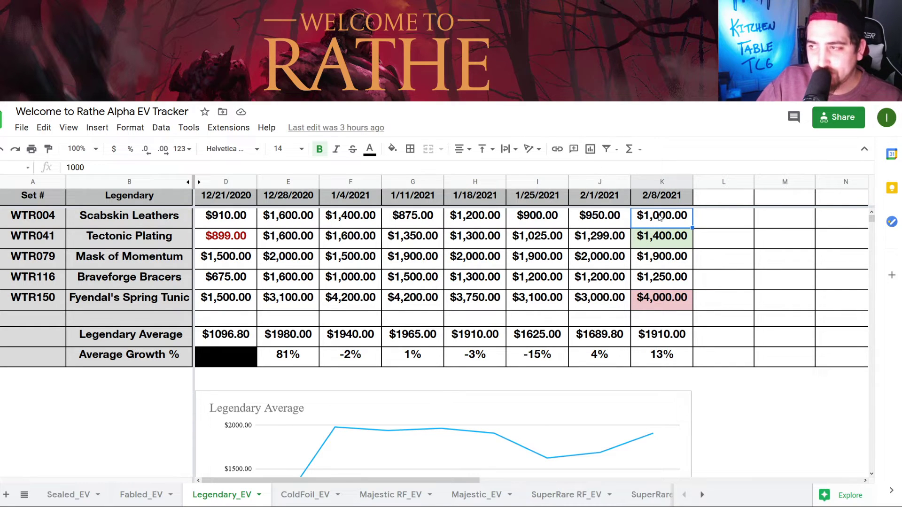
pyautogui.click(656, 238)
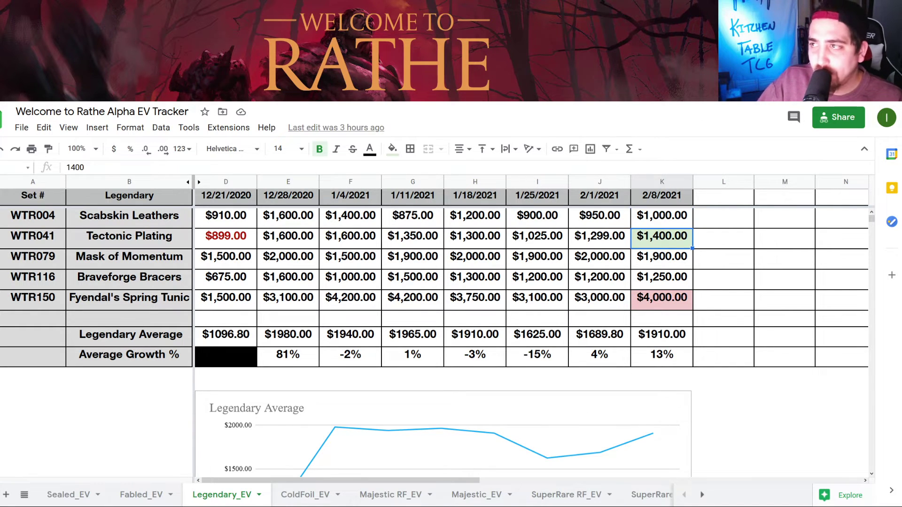
# Switch to the Tectonic Plating sold listings and check the sale dates of the three most recent Alpha cold foil sales
pyautogui.hotkey('ctrl', 'Tab')
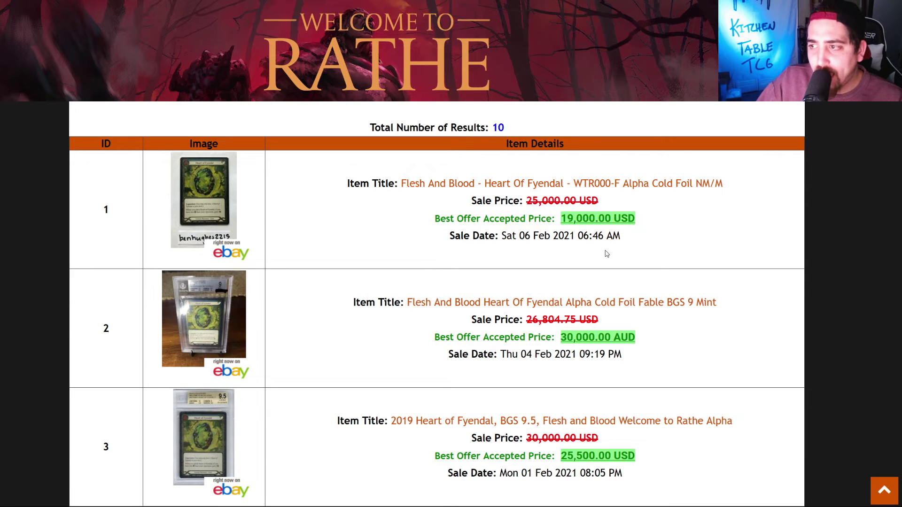
pyautogui.hotkey('ctrl', 'Tab')
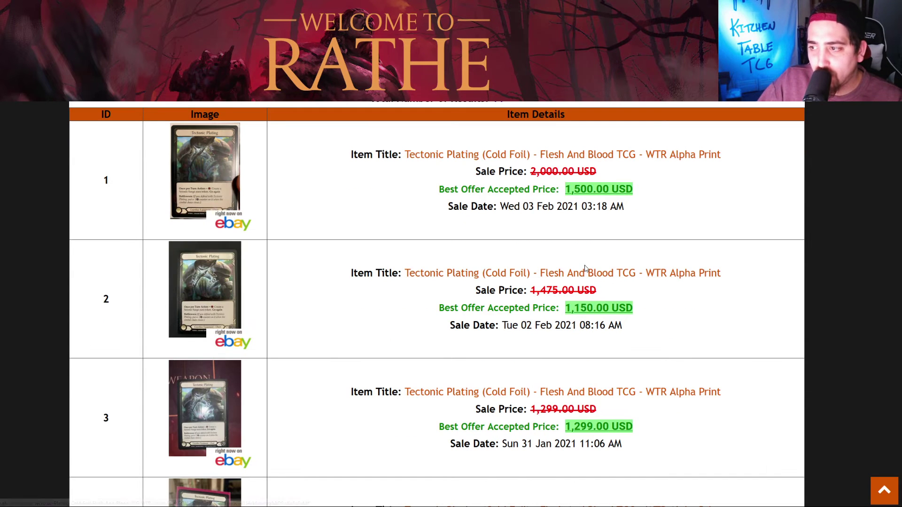
pyautogui.moveTo(532, 444); pyautogui.dragTo(646, 445)
pyautogui.click(646, 445)
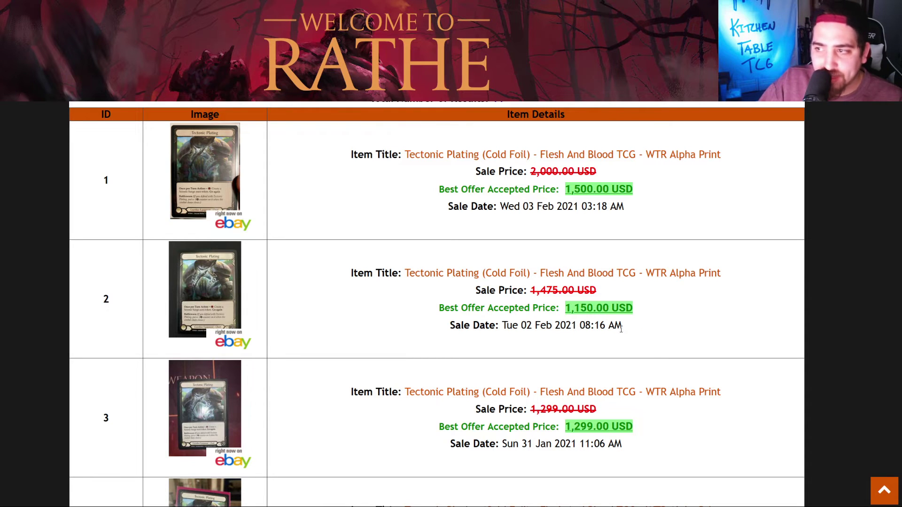
pyautogui.moveTo(614, 329); pyautogui.dragTo(569, 322)
pyautogui.moveTo(616, 207); pyautogui.dragTo(520, 207)
pyautogui.click(549, 209)
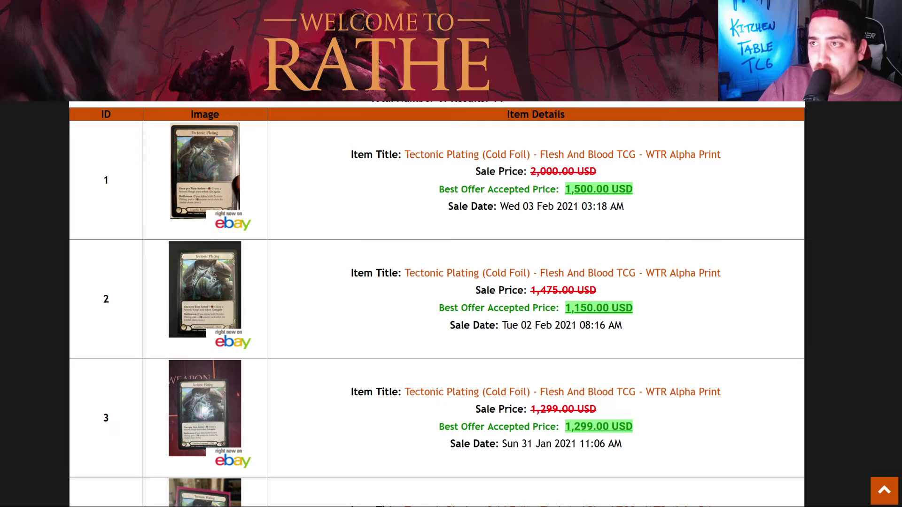
# Return to Legendary_EV and check the 2/8/2021 prices of Mask of Momentum, Braveforge Bracers and Fyendal's Spring Tunic
pyautogui.hotkey('ctrl', 'Tab')
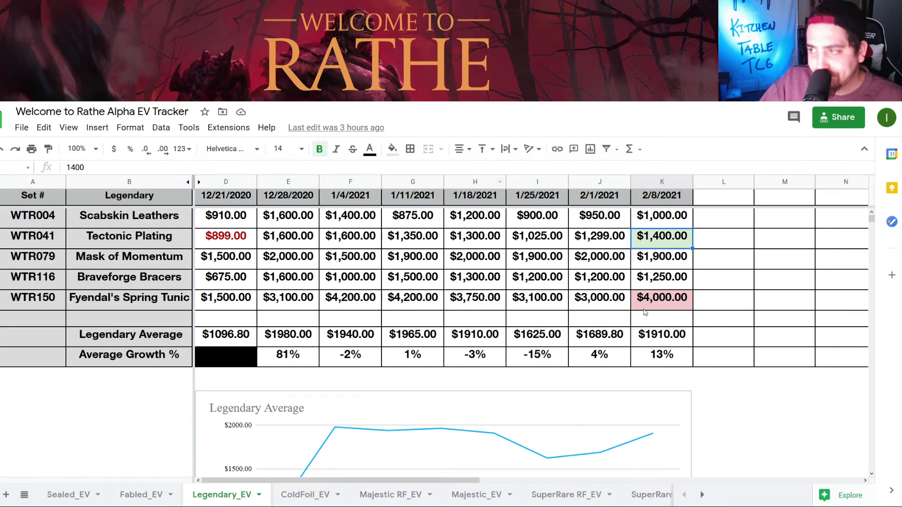
pyautogui.click(664, 261)
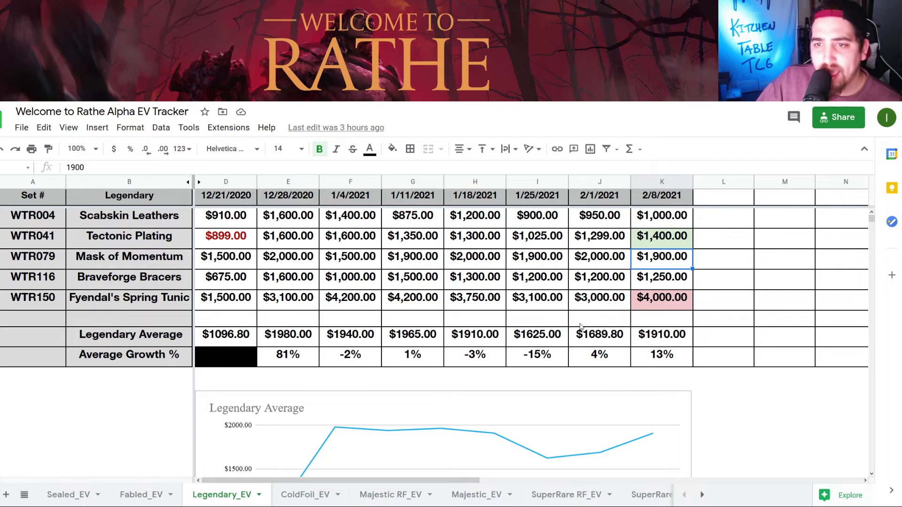
pyautogui.click(652, 279)
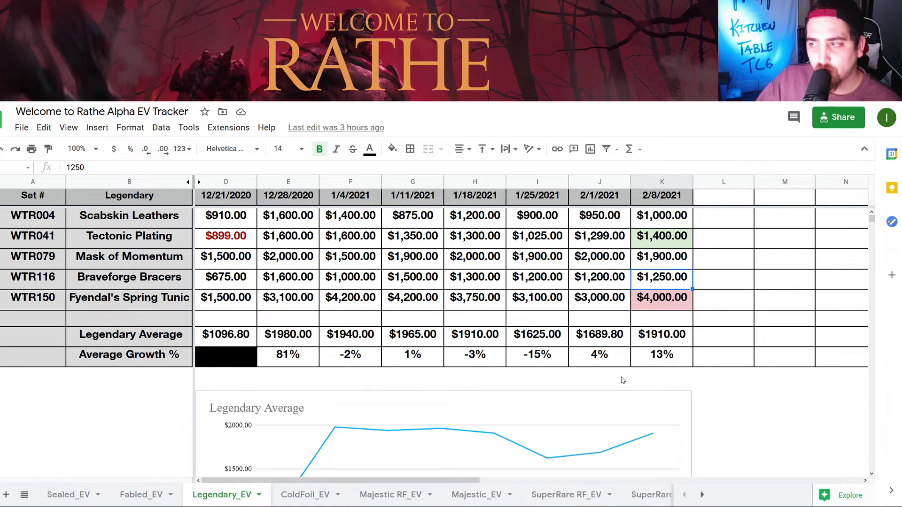
pyautogui.click(655, 307)
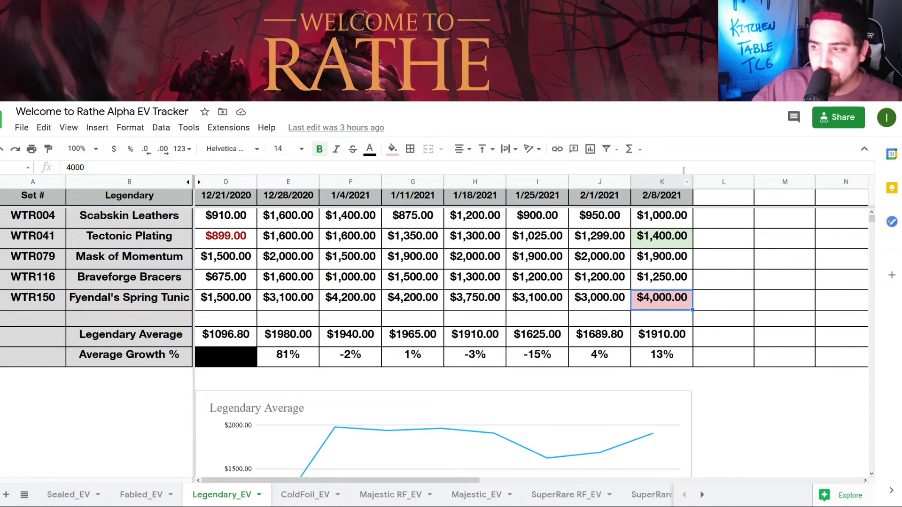
# Move the Legendary Average chart up so it sits directly beneath the Average Growth % row
pyautogui.scroll(-3, 708, 246)
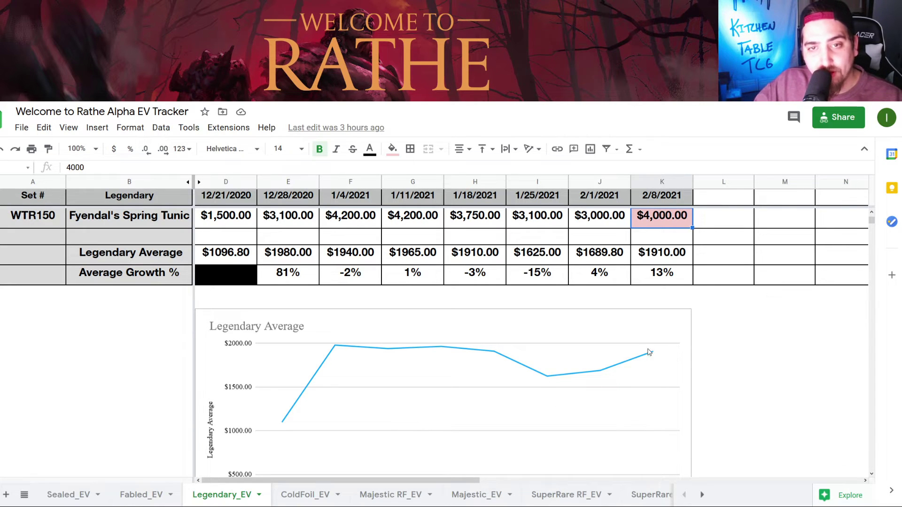
pyautogui.scroll(-2, 650, 306)
pyautogui.scroll(1, 650, 306)
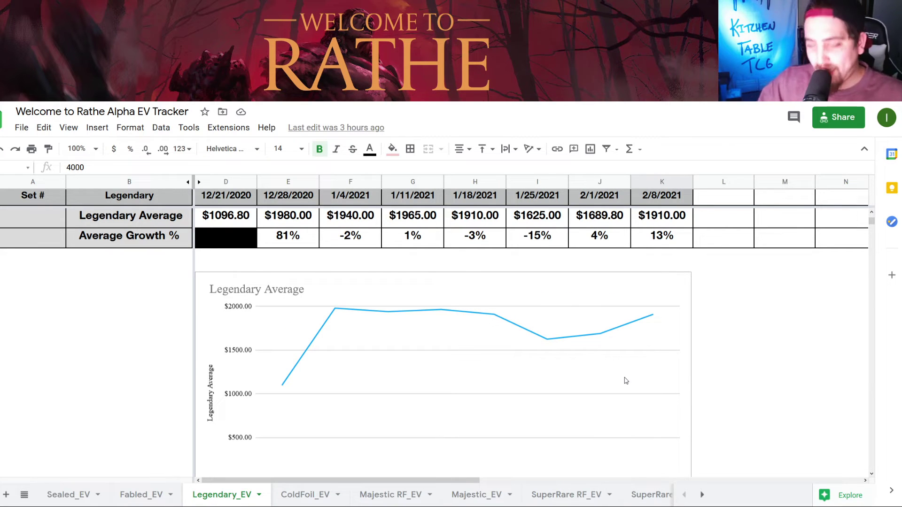
pyautogui.moveTo(550, 345); pyautogui.dragTo(540, 318)
pyautogui.click(708, 323)
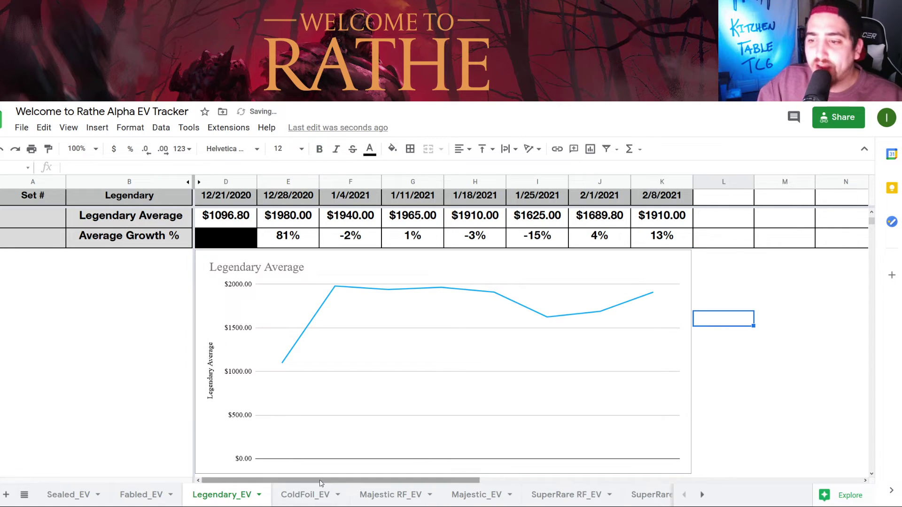
pyautogui.scroll(3, 464, 324)
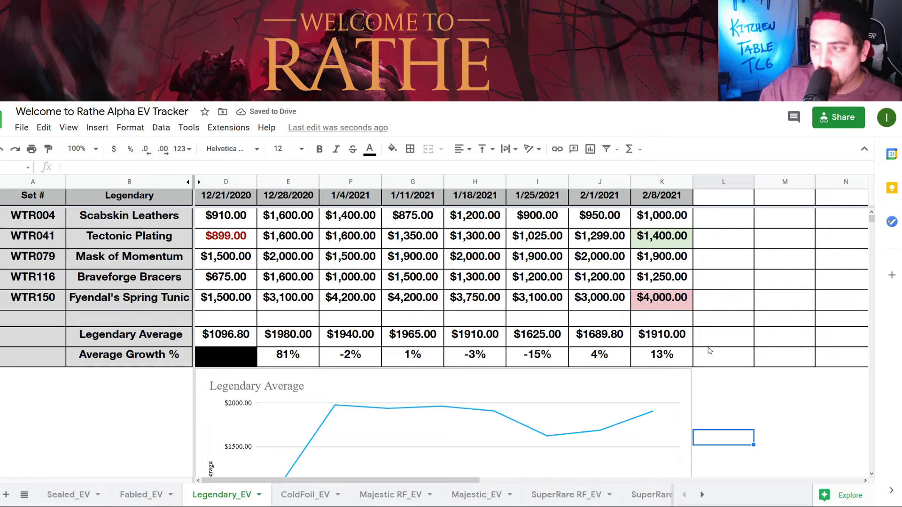
# Check the formulas behind the 2/8/2021 Legendary Average and Average Growth % on the Legendary_EV sheet
pyautogui.click(677, 363)
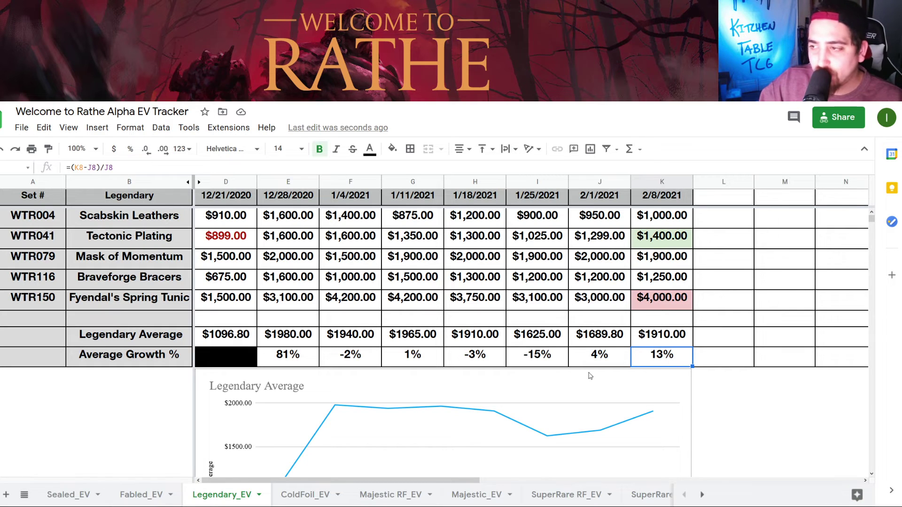
pyautogui.click(675, 338)
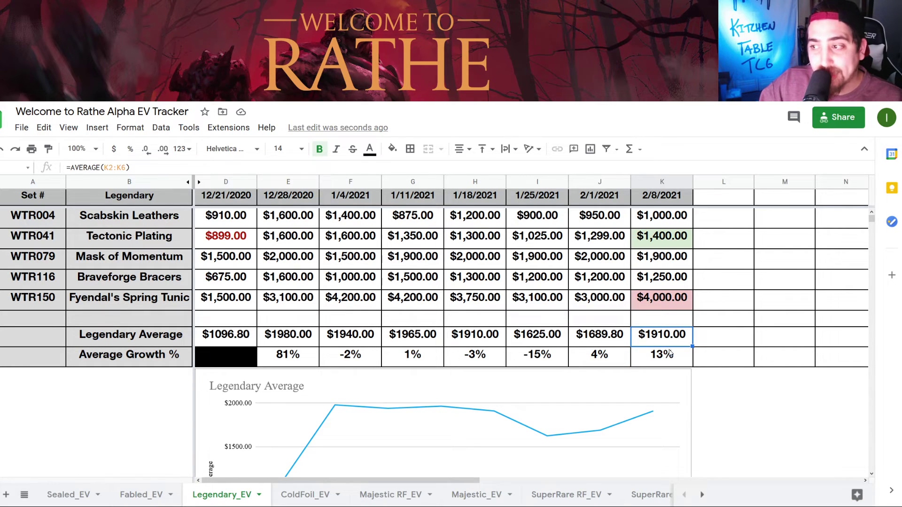
pyautogui.click(660, 362)
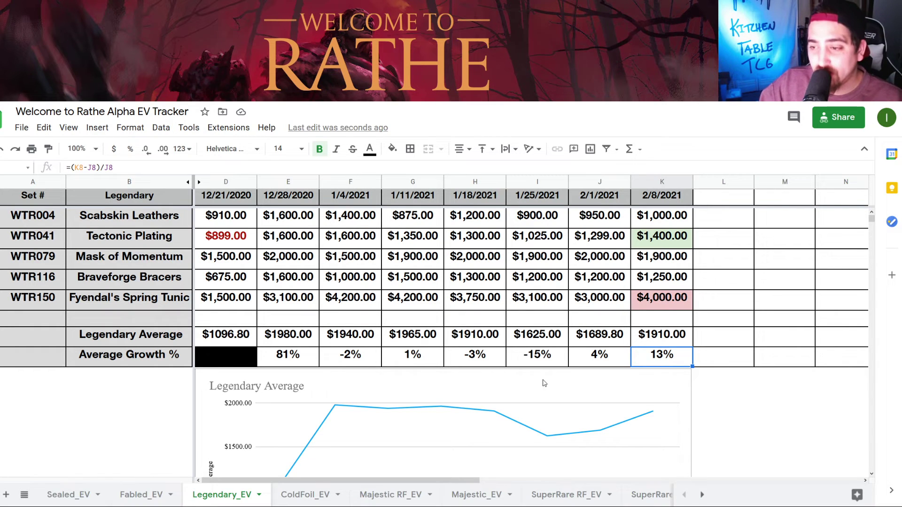
# Open the ColdFoil_EV sheet and review the newest price column, including Barkbone Strapping, Helm of Isen's Peak, Heartened Cross Strap and Ironrot Plate
pyautogui.click(293, 493)
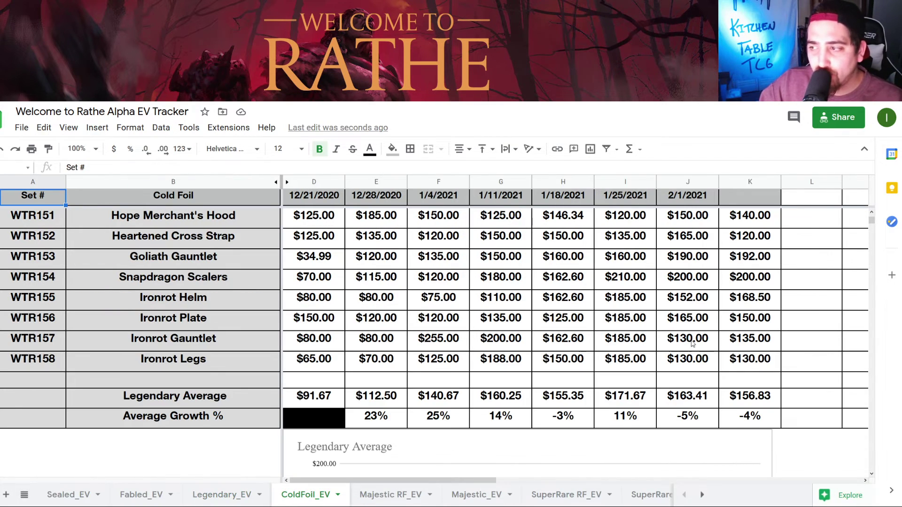
pyautogui.scroll(-4, 689, 343)
pyautogui.scroll(5, 689, 343)
pyautogui.scroll(1, 689, 343)
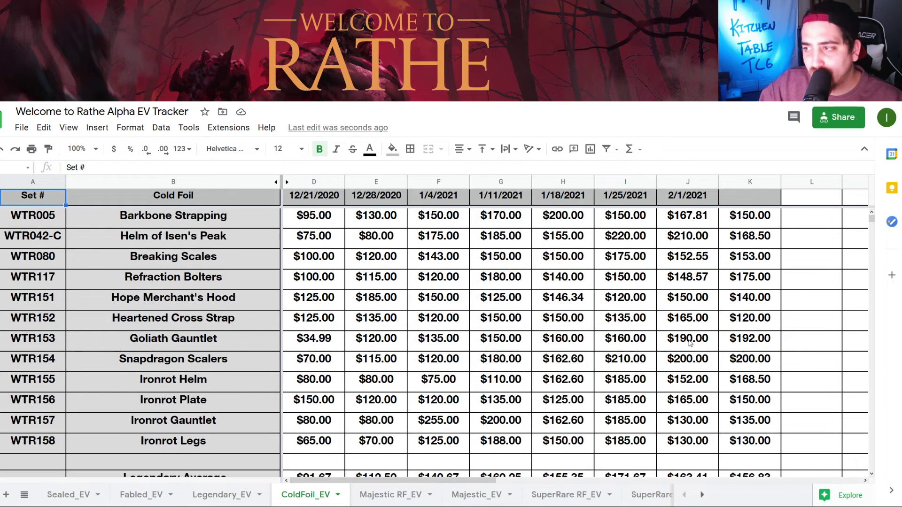
pyautogui.click(772, 217)
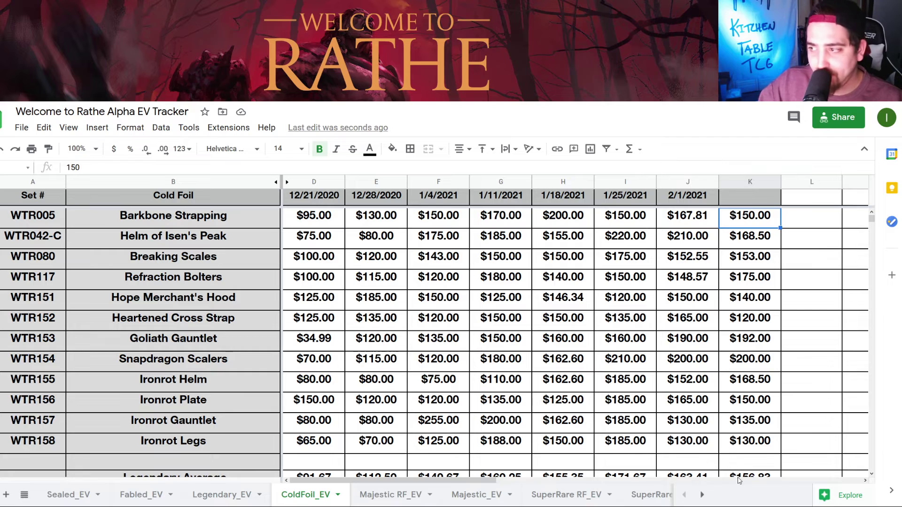
pyautogui.click(738, 410)
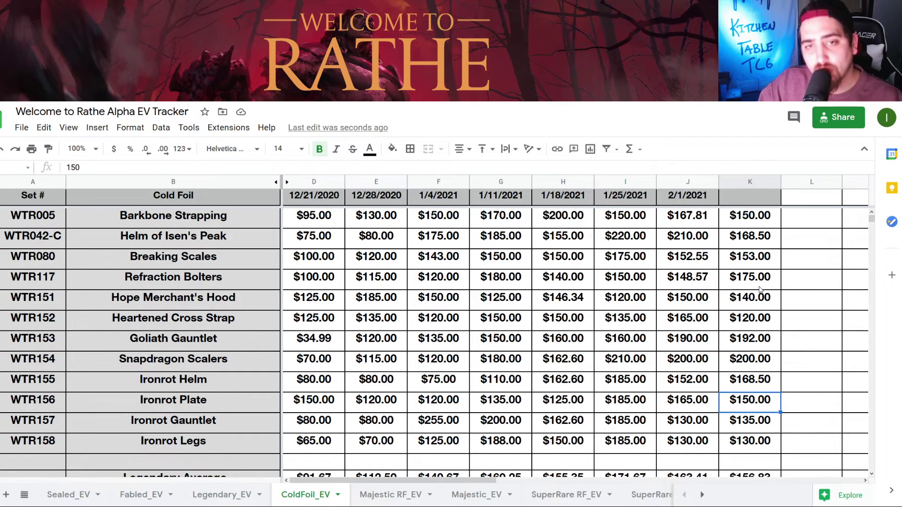
pyautogui.click(754, 301)
pyautogui.click(771, 319)
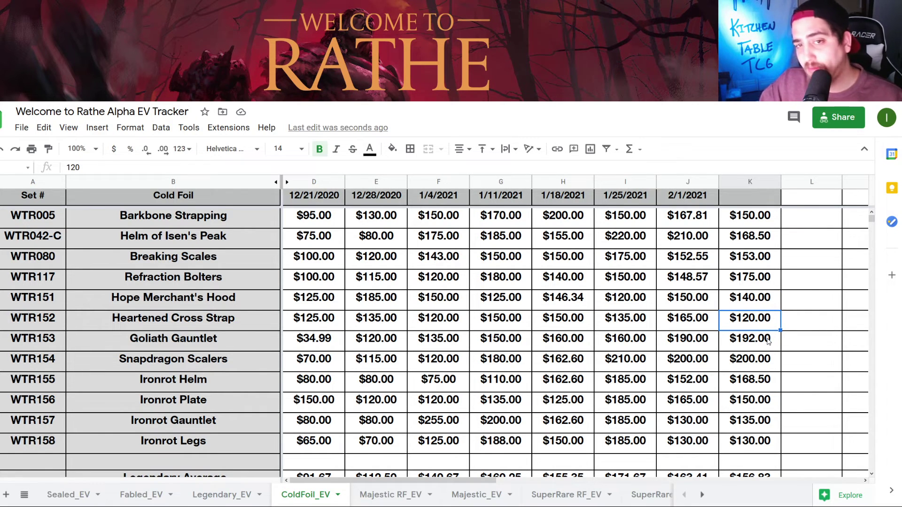
pyautogui.click(751, 242)
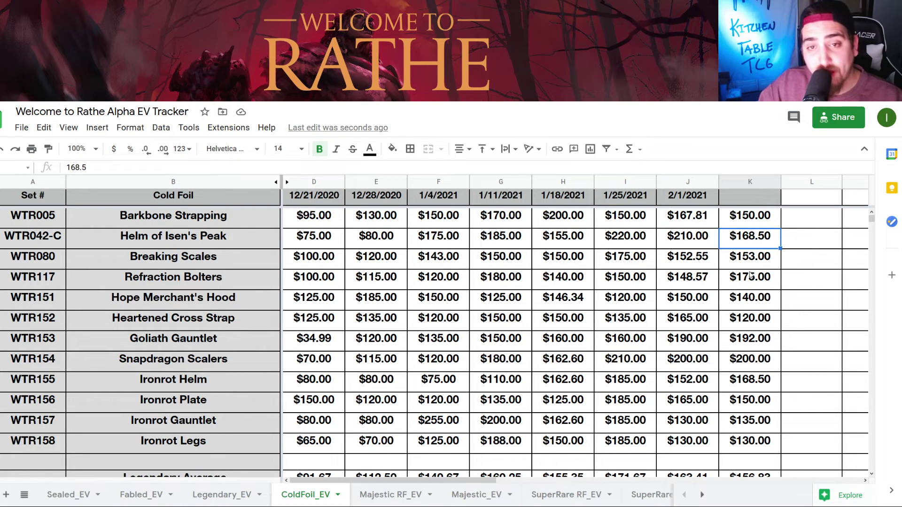
pyautogui.scroll(-2, 751, 276)
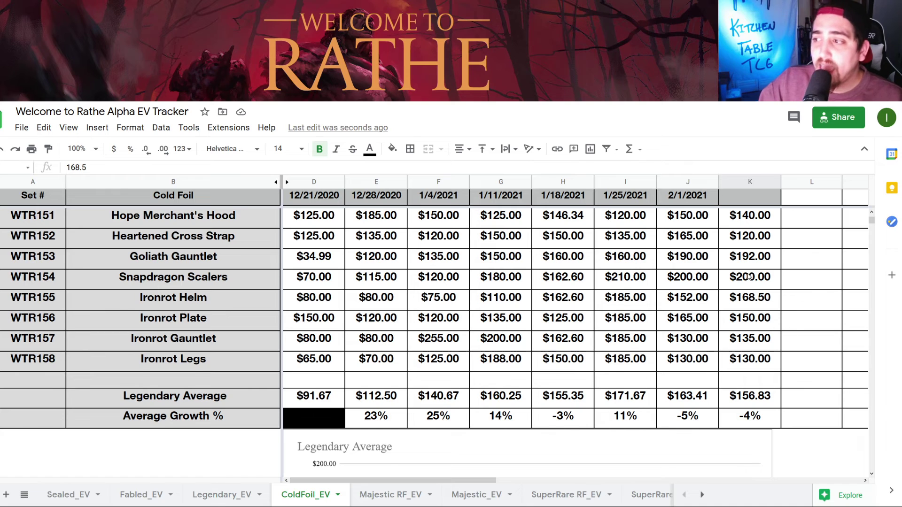
pyautogui.scroll(2, 727, 302)
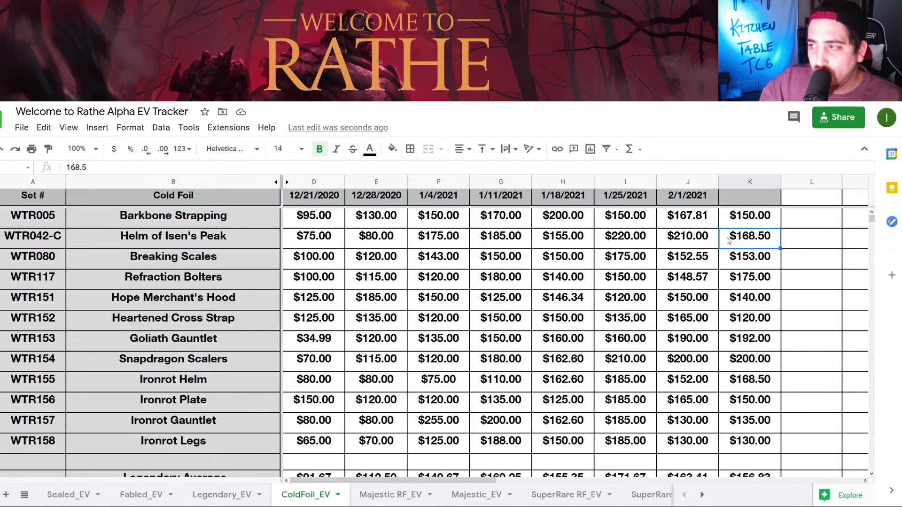
# Compare the newest cold foil prices with the 2/1/2021 prices, from Refraction Bolters down to Ironrot Helm
pyautogui.click(744, 288)
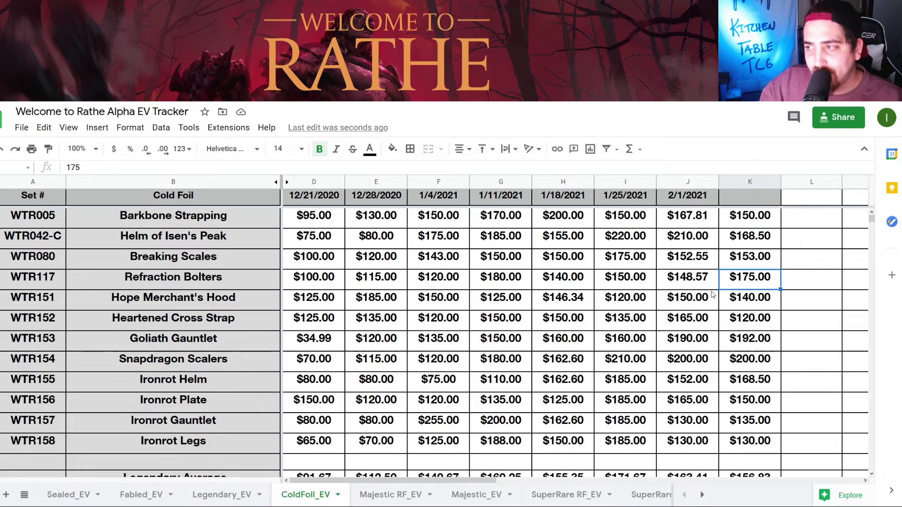
pyautogui.click(733, 319)
pyautogui.click(677, 328)
pyautogui.click(731, 343)
pyautogui.click(706, 339)
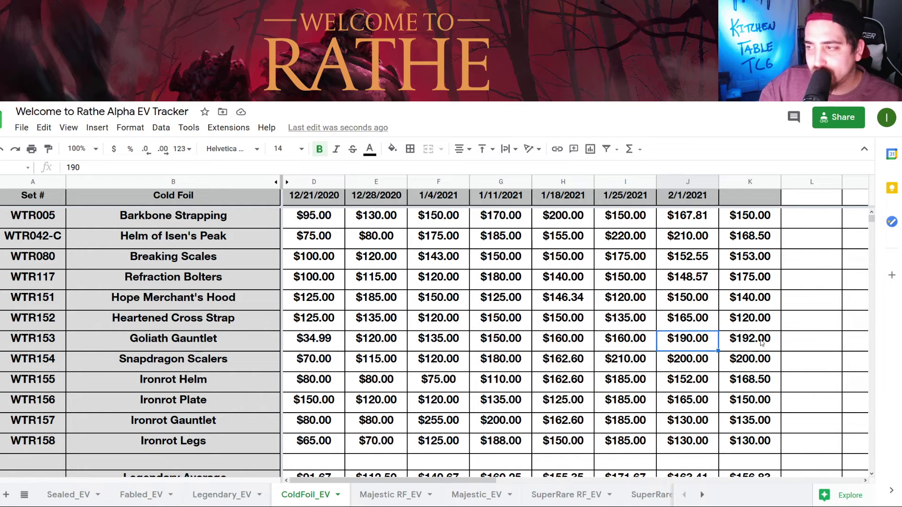
pyautogui.click(712, 370)
pyautogui.click(728, 365)
pyautogui.click(723, 381)
pyautogui.click(704, 386)
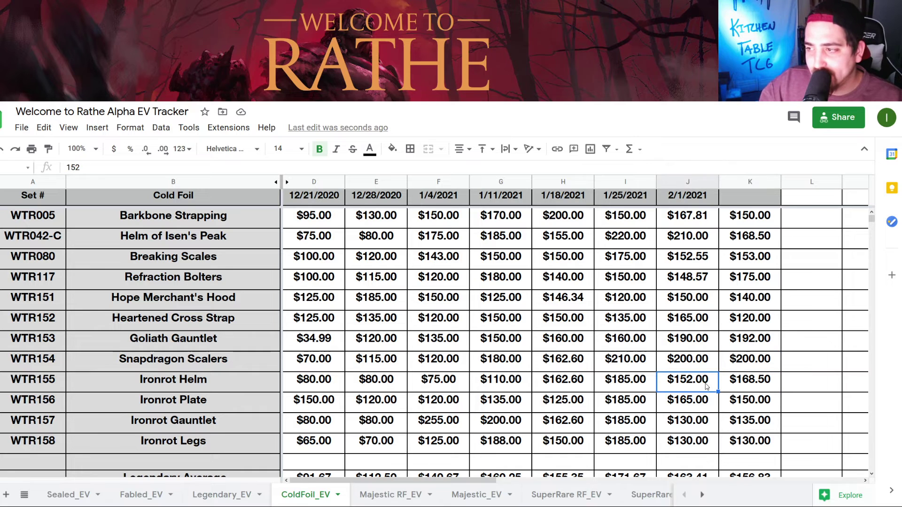
# Check the newest Average Growth % for cold foils and examine the average price chart beneath it
pyautogui.scroll(-3, 704, 386)
pyautogui.click(730, 424)
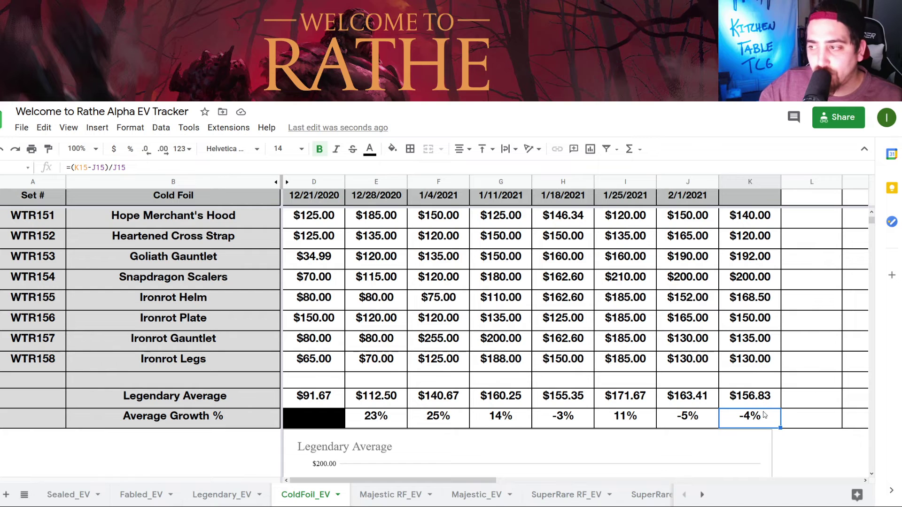
pyautogui.scroll(-3, 713, 342)
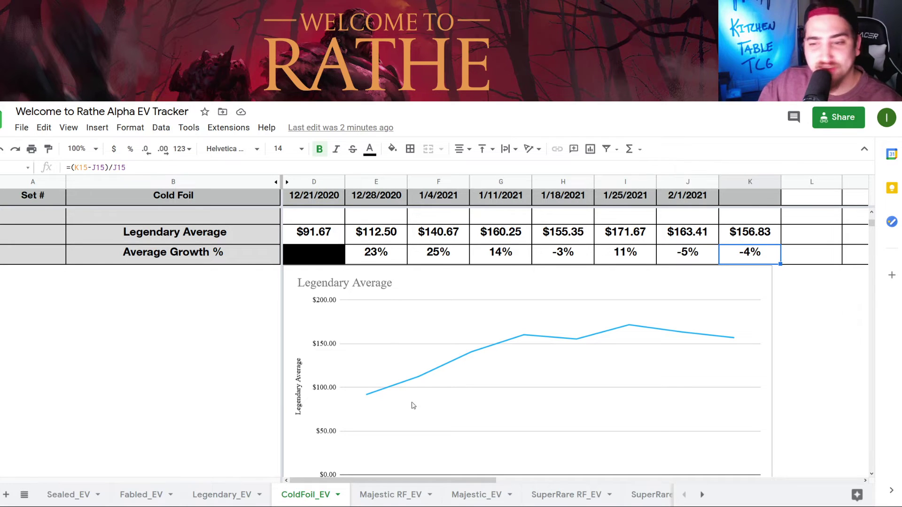
# Open the Majestic RF_EV sheet and compare the highlighted 2/8/2021 prices of Lord of Wind and Glint the Quicksilver
pyautogui.click(390, 491)
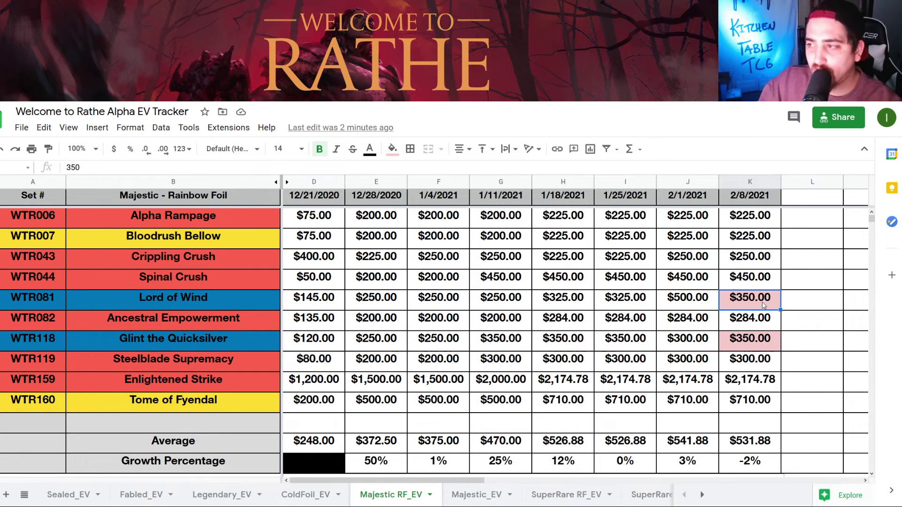
pyautogui.click(757, 338)
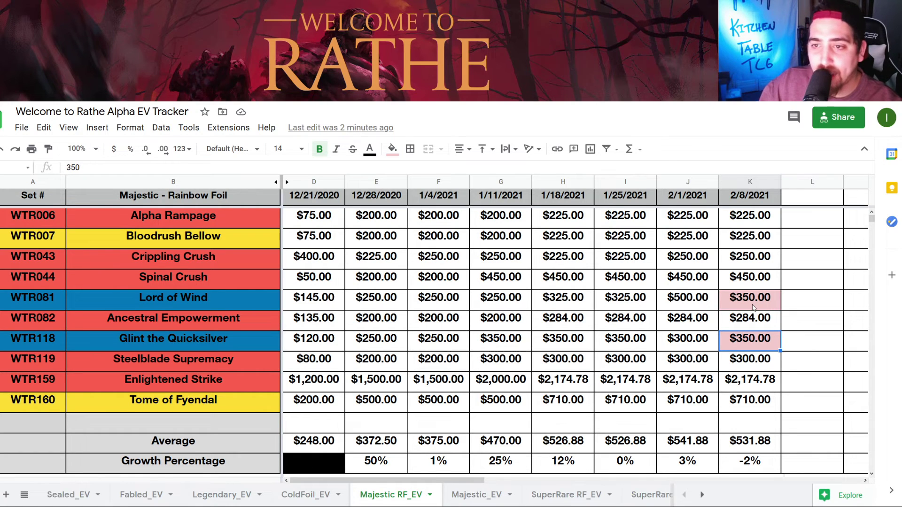
pyautogui.click(753, 308)
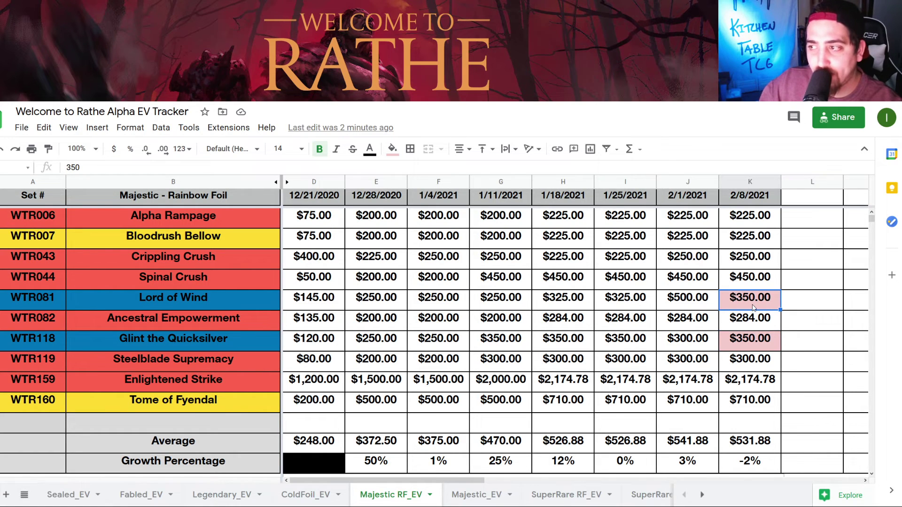
pyautogui.click(750, 339)
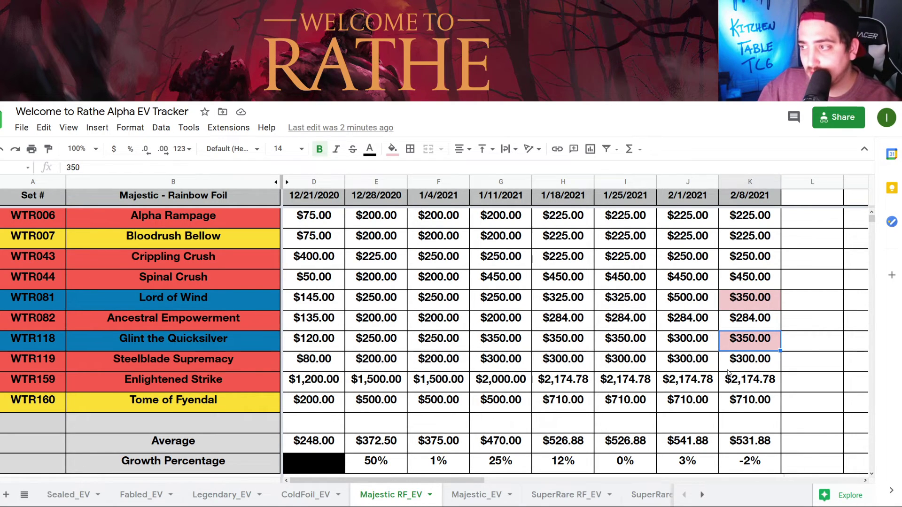
pyautogui.click(747, 299)
pyautogui.click(750, 345)
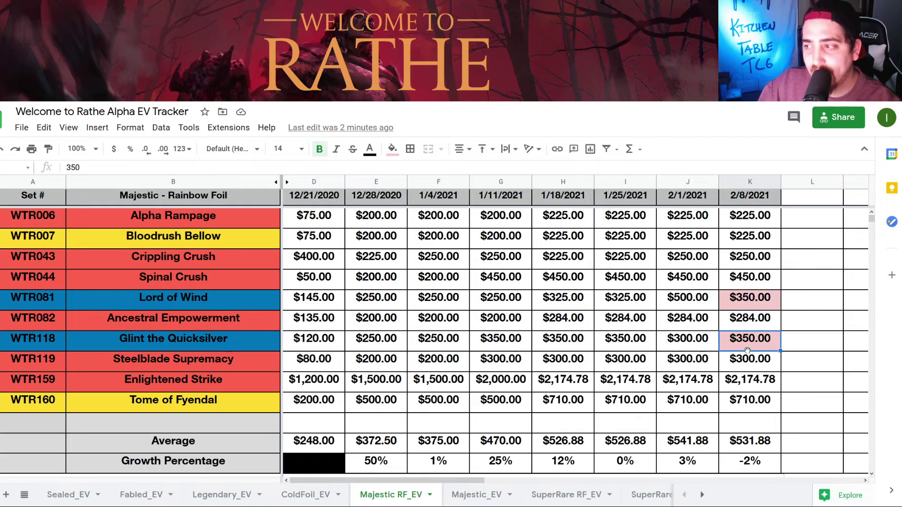
pyautogui.click(739, 306)
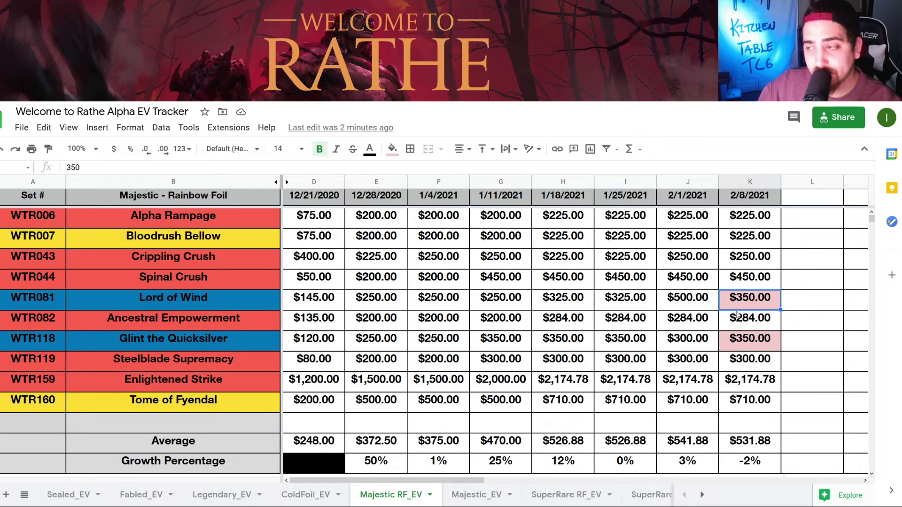
# Check the 2/8/2021 Growth Percentage for rainbow foil majestics and examine the Average chart
pyautogui.scroll(-1, 738, 316)
pyautogui.click(743, 419)
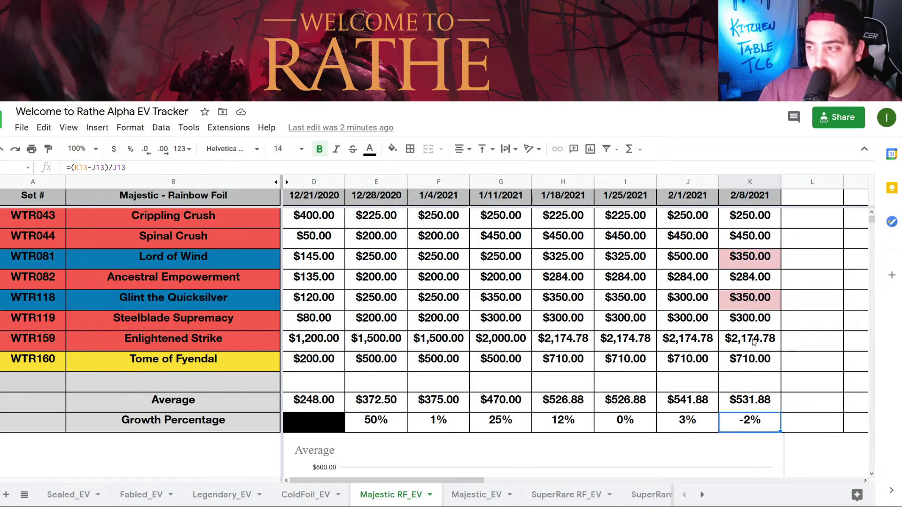
pyautogui.scroll(-3, 752, 342)
pyautogui.scroll(1, 753, 341)
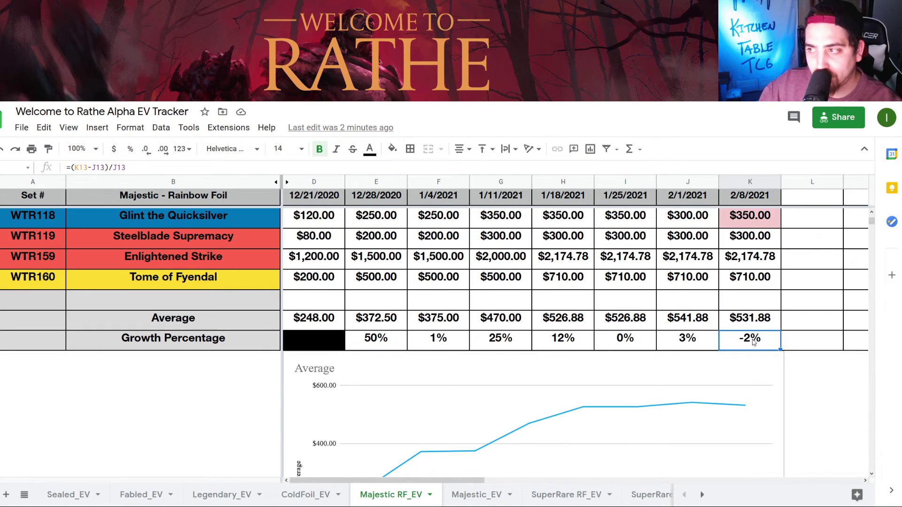
pyautogui.scroll(3, 753, 342)
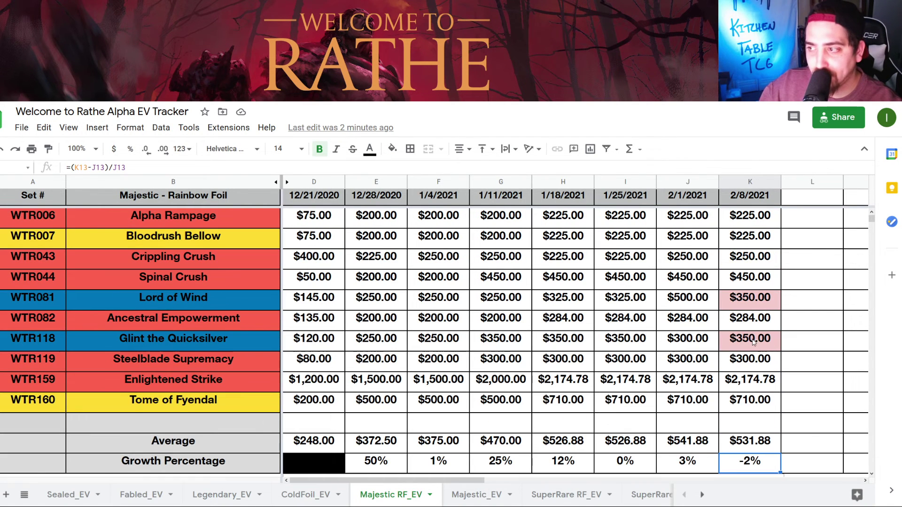
# Open the Majestic_EV sheet and go through the 2/8/2021 prices from Alpha Rampage down to Steelblade Supremacy
pyautogui.click(454, 495)
pyautogui.click(742, 221)
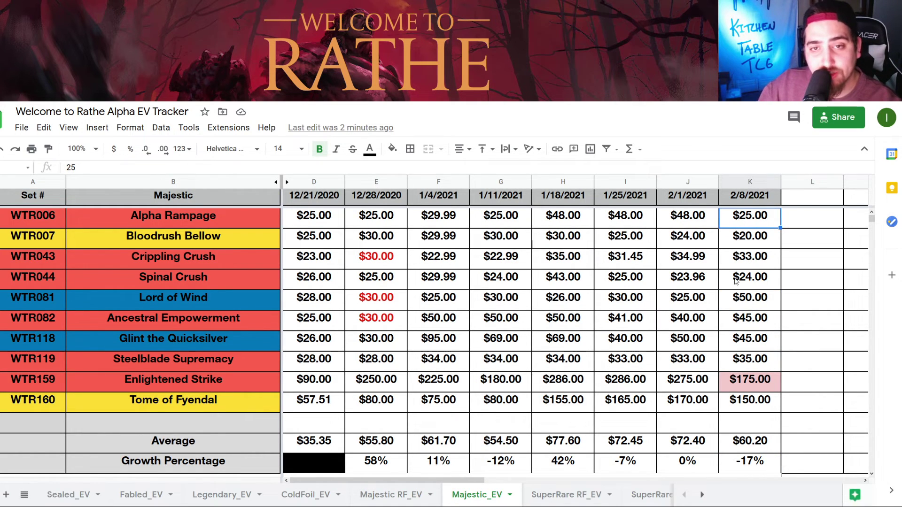
pyautogui.click(759, 241)
pyautogui.click(750, 264)
pyautogui.click(755, 302)
pyautogui.click(750, 324)
pyautogui.click(749, 348)
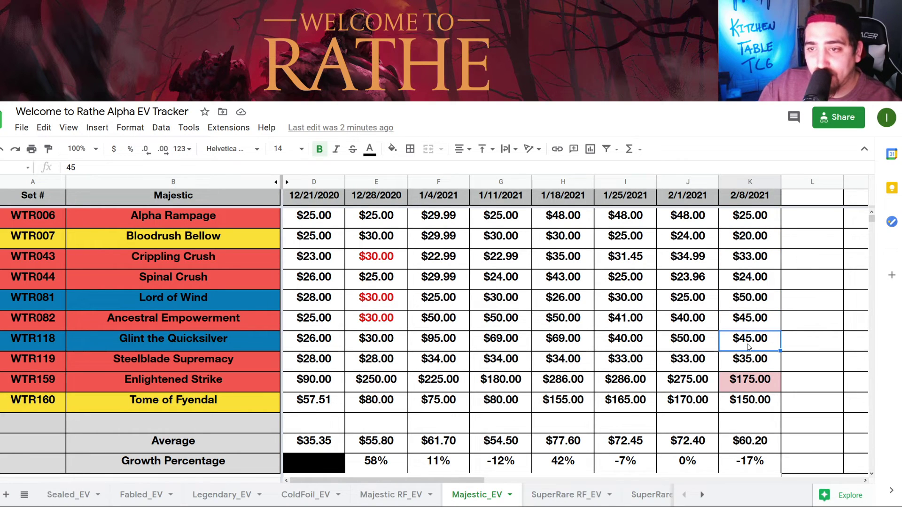
pyautogui.click(751, 366)
# Recheck the 2/8/2021 prices of Lord of Wind, Steelblade Supremacy and Spinal Crush against the highlighted Enlightened Strike price
pyautogui.click(743, 306)
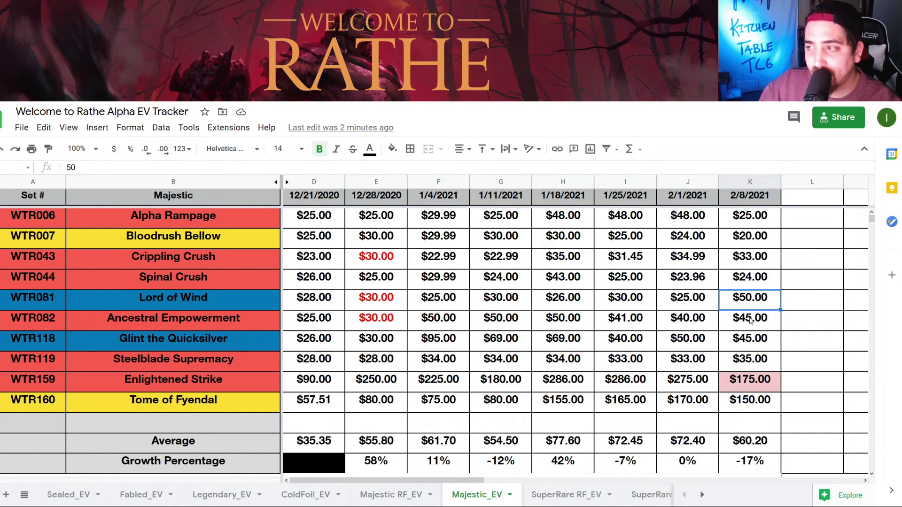
pyautogui.click(743, 361)
pyautogui.click(746, 382)
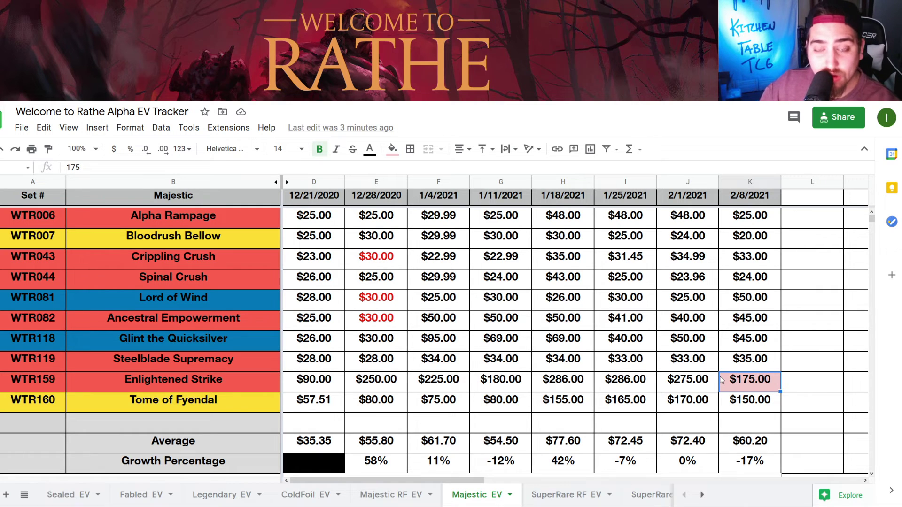
pyautogui.click(761, 358)
pyautogui.click(759, 287)
pyautogui.click(759, 378)
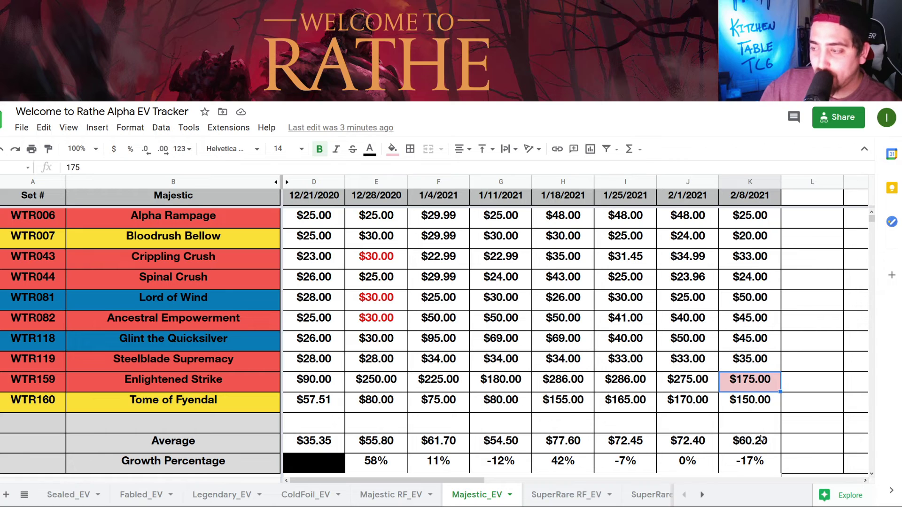
# Check the 2/8/2021 Average and Growth Percentage for majestics, the Enlightened Strike price and the Average chart
pyautogui.click(762, 440)
pyautogui.scroll(-2, 762, 440)
pyautogui.click(763, 384)
pyautogui.click(745, 298)
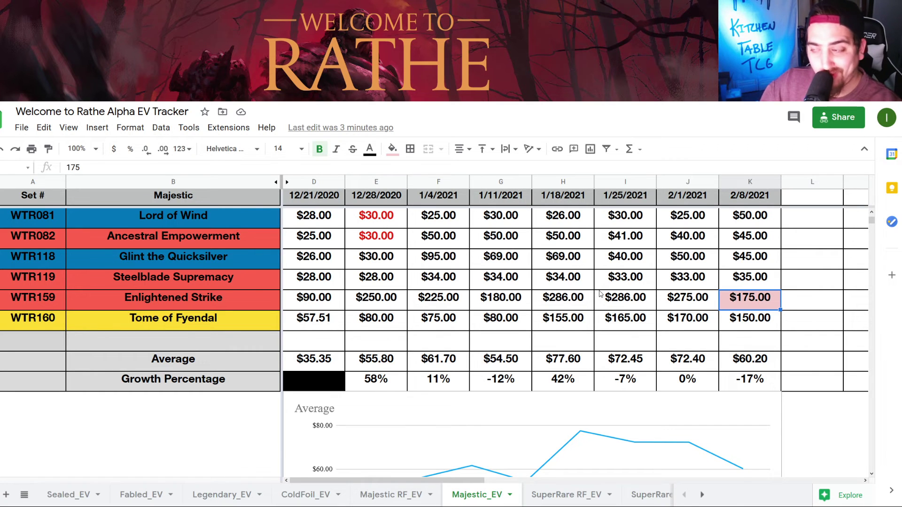
pyautogui.scroll(-3, 600, 295)
pyautogui.click(625, 346)
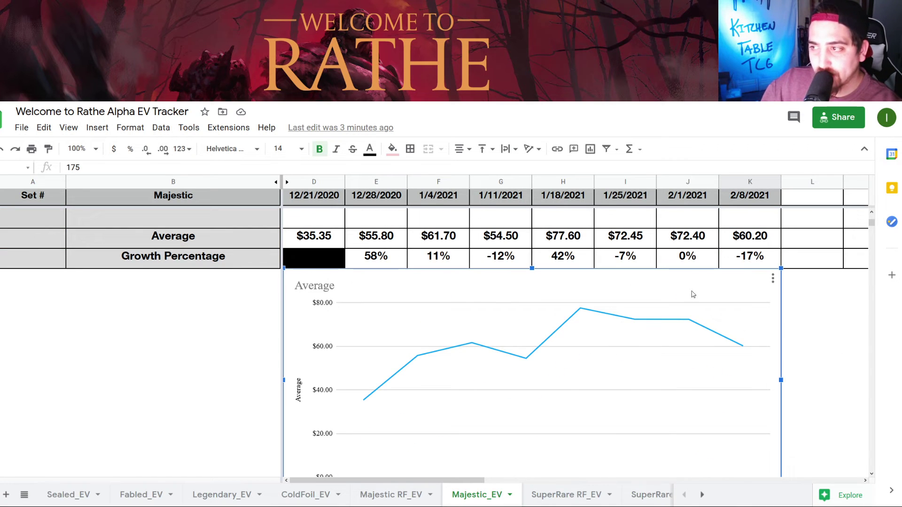
# Open the SuperRare RF_EV sheet and check the green-highlighted 2/8/2021 prices from Reckless Swing down to Singing Steelblade
pyautogui.click(567, 495)
pyautogui.click(777, 236)
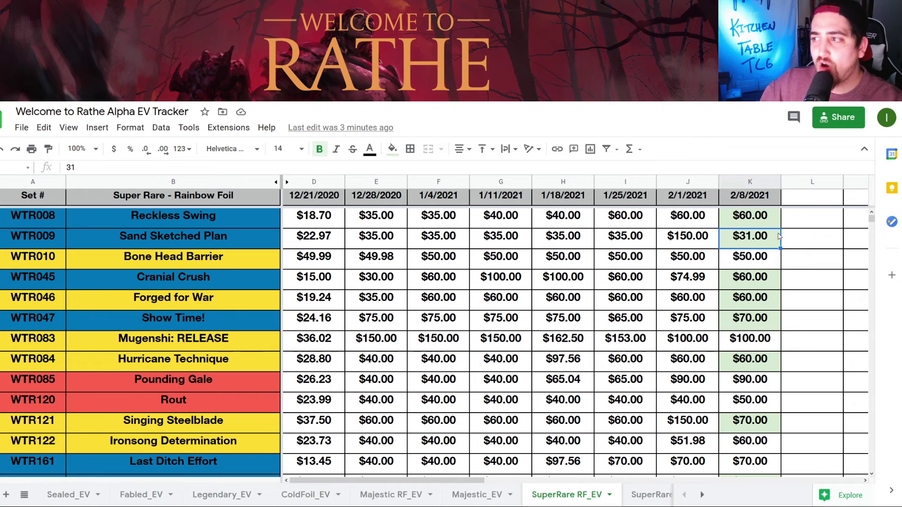
pyautogui.click(753, 222)
pyautogui.click(752, 286)
pyautogui.click(754, 304)
pyautogui.click(757, 326)
pyautogui.click(750, 366)
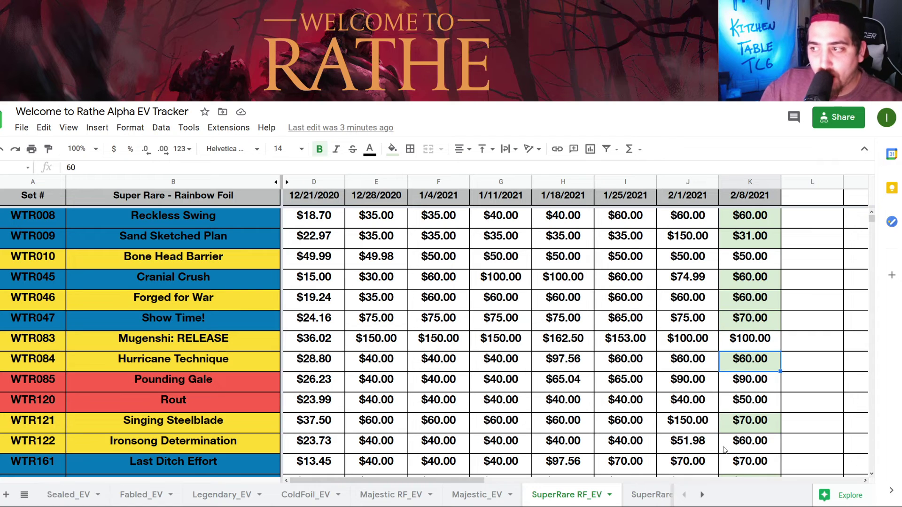
pyautogui.click(741, 424)
pyautogui.scroll(-2, 739, 399)
pyautogui.scroll(2, 740, 397)
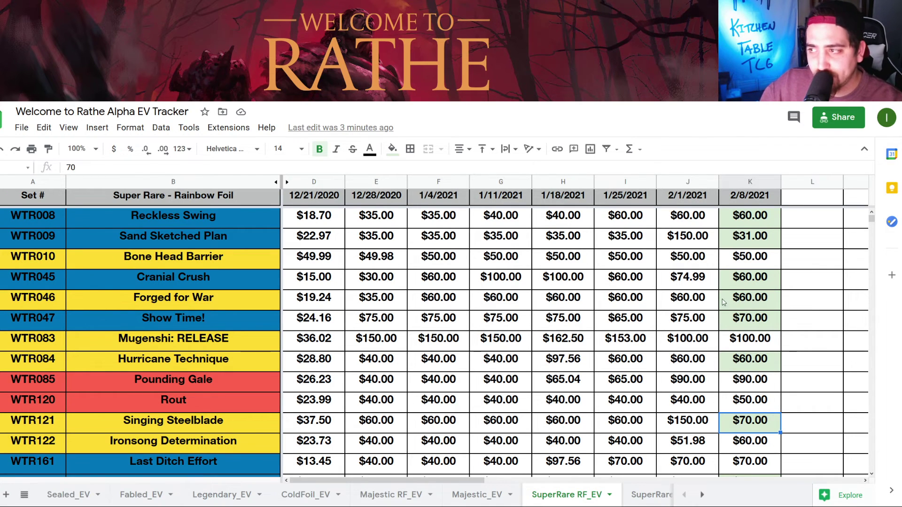
# Recheck the green-highlighted 2/8/2021 prices of the rainbow foil super rares between Reckless Swing and Singing Steelblade
pyautogui.click(745, 217)
pyautogui.click(747, 276)
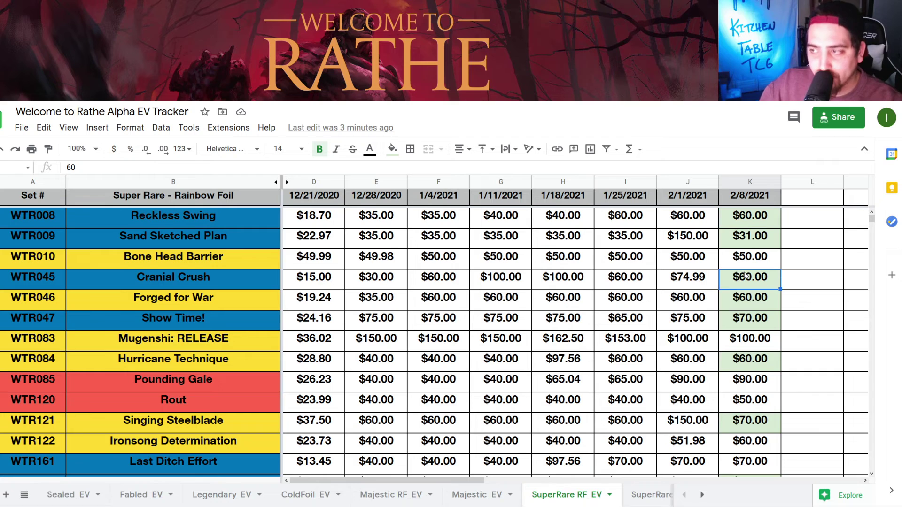
pyautogui.click(767, 303)
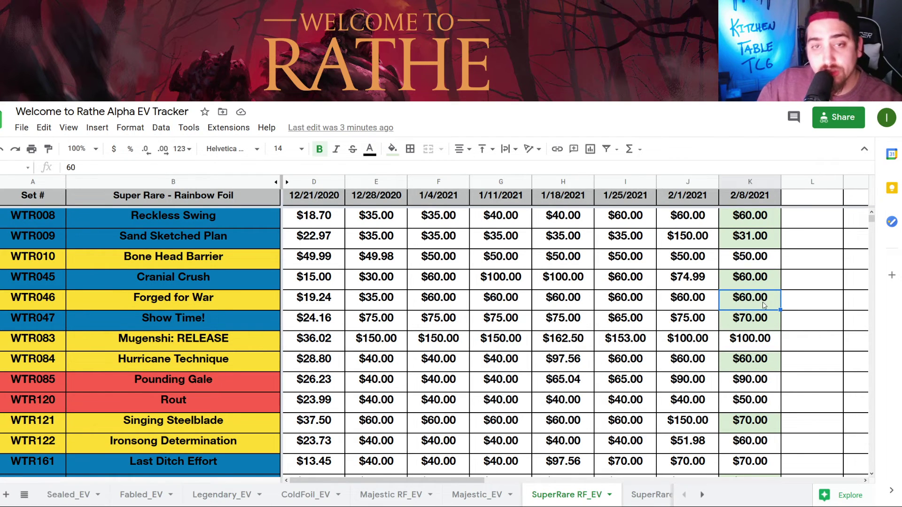
pyautogui.click(759, 421)
pyautogui.click(747, 362)
pyautogui.click(754, 303)
pyautogui.click(748, 242)
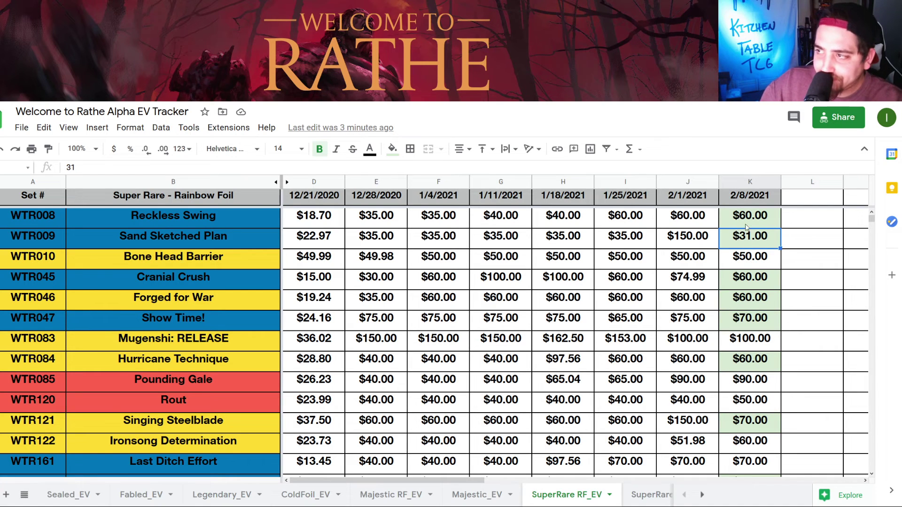
# Compare Sand Sketched Plan's rainbow foil prices for 2/1/2021 and 2/8/2021
pyautogui.click(707, 245)
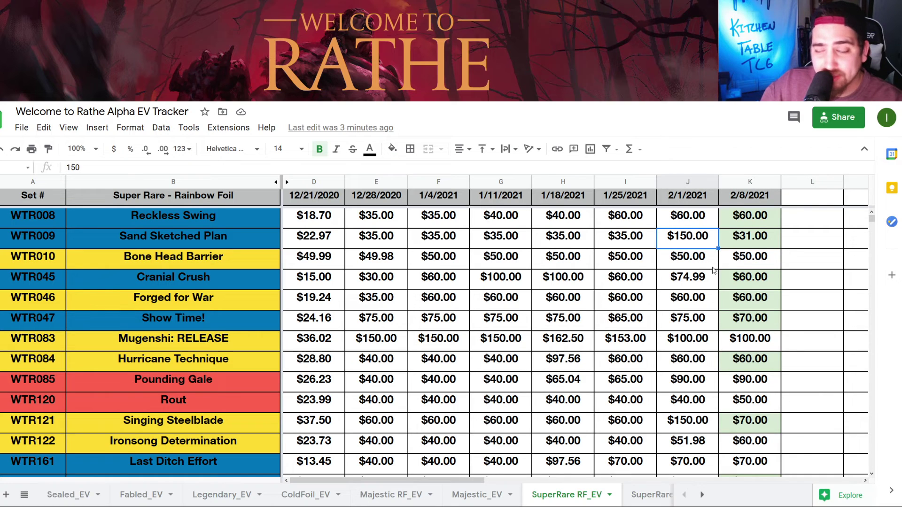
pyautogui.click(766, 239)
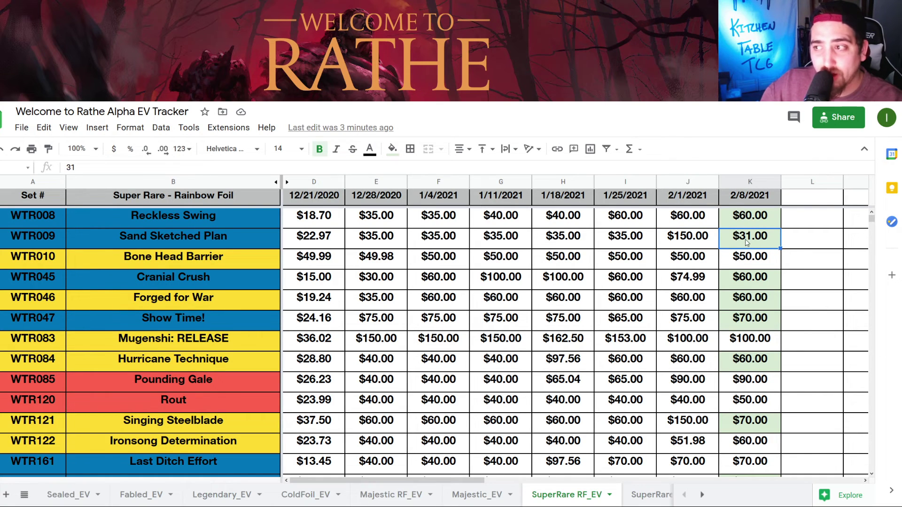
pyautogui.click(688, 247)
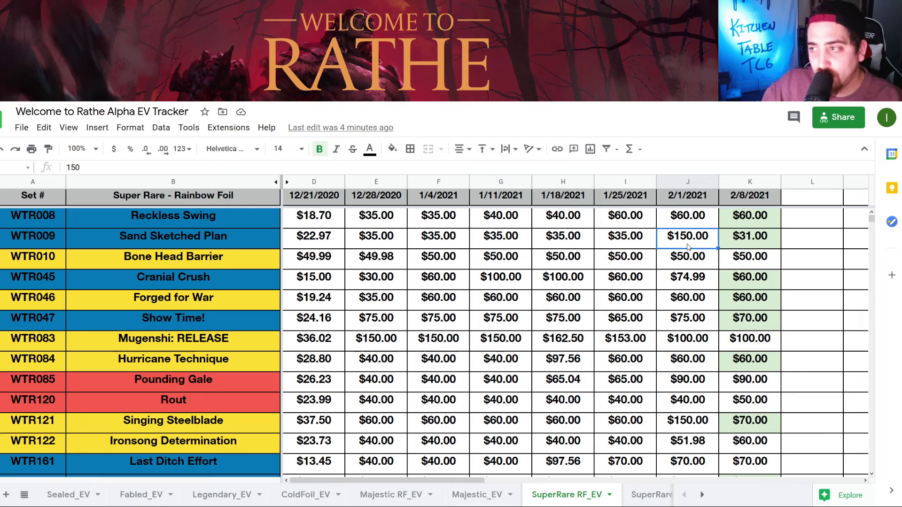
pyautogui.click(746, 245)
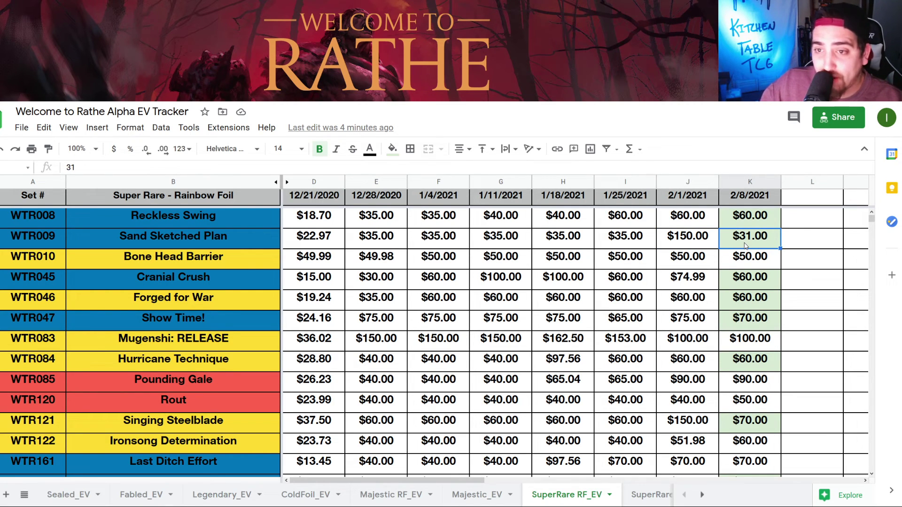
# Compare Singing Steelblade's rainbow foil prices for 2/1/2021 and 2/8/2021
pyautogui.scroll(-1, 693, 306)
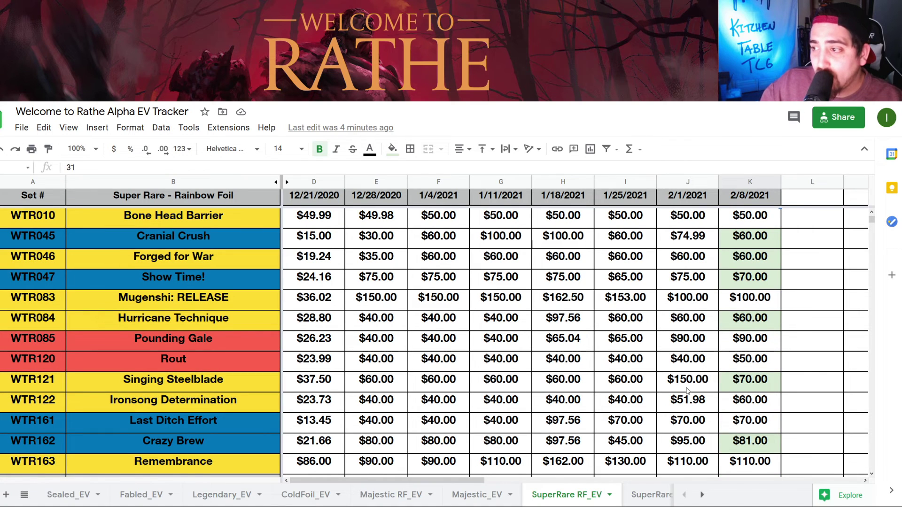
pyautogui.click(755, 384)
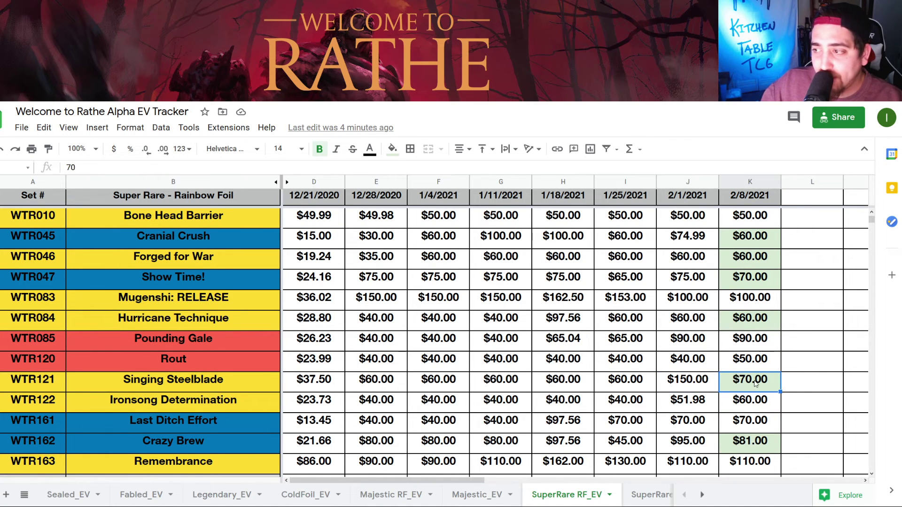
pyautogui.click(713, 382)
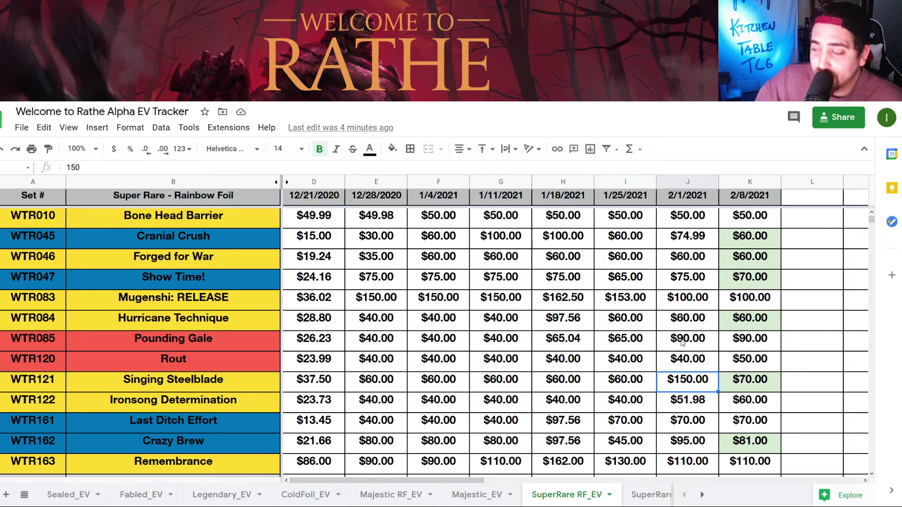
pyautogui.scroll(-1, 682, 368)
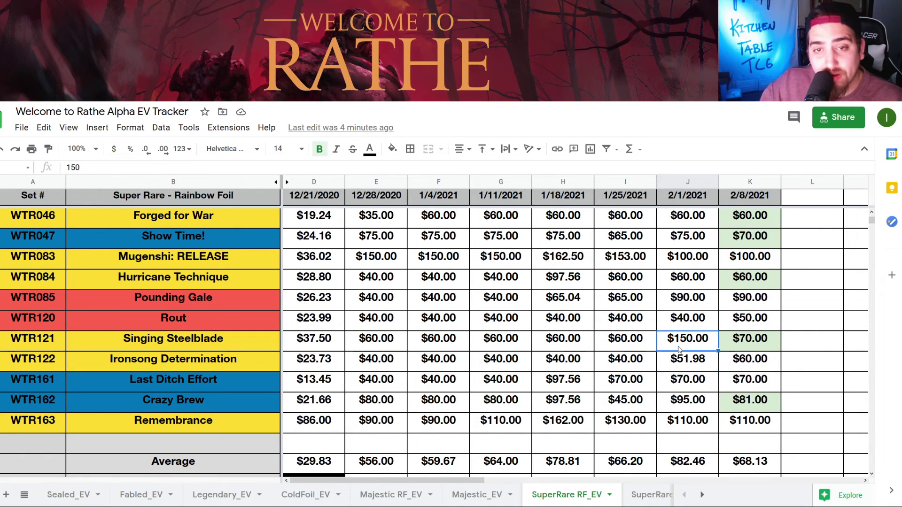
pyautogui.click(754, 348)
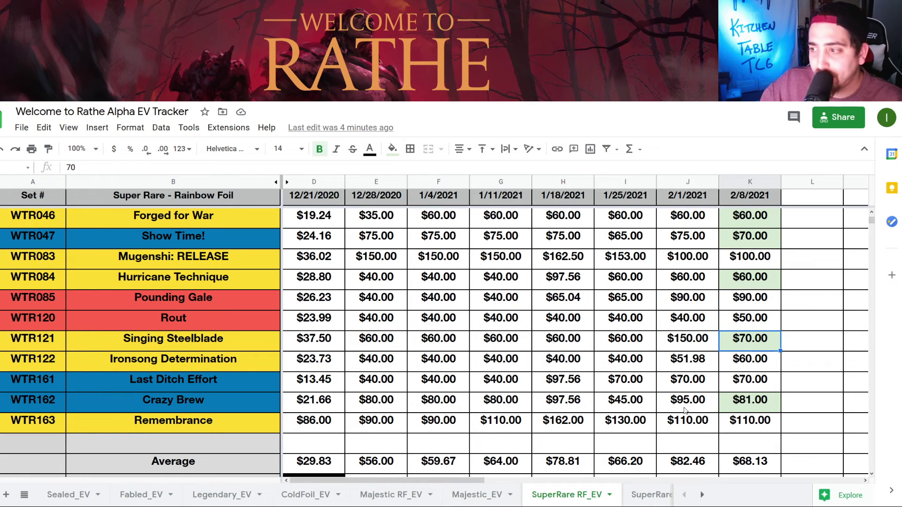
# Check Crazy Brew's 2/8/2021 price, the Growth Percentage for that date and the Average chart of the rainbow foil super rares
pyautogui.click(751, 409)
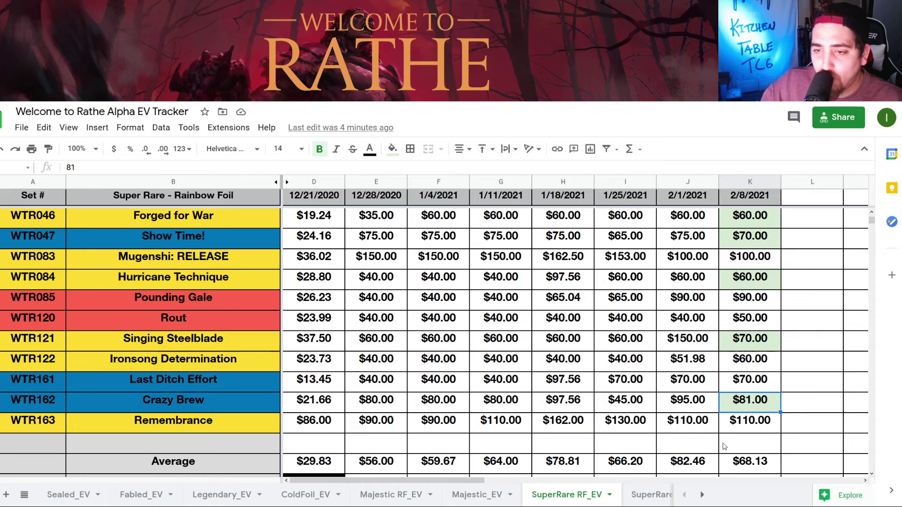
pyautogui.scroll(-2, 728, 448)
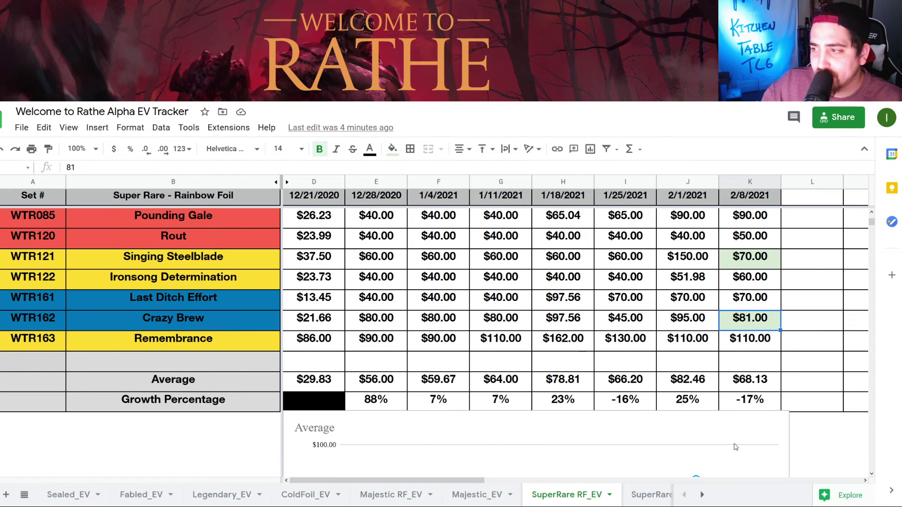
pyautogui.click(758, 397)
pyautogui.scroll(-3, 744, 379)
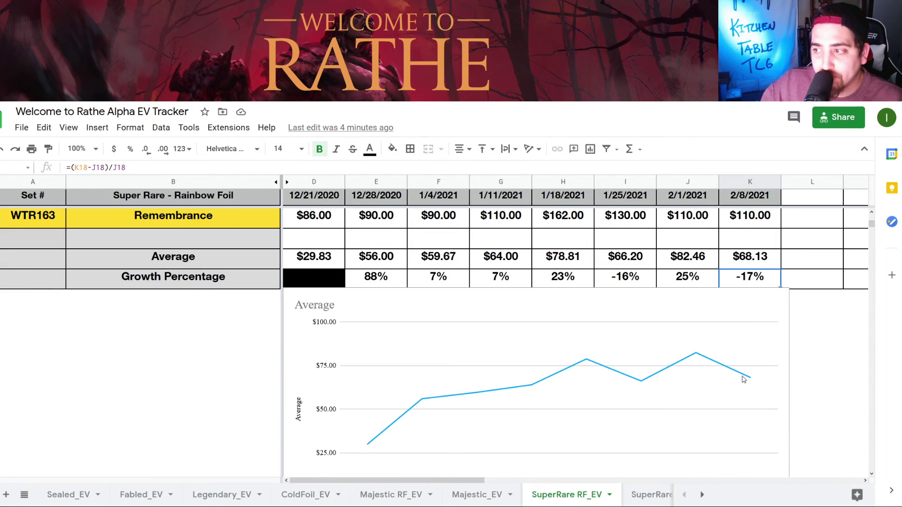
pyautogui.scroll(1, 744, 379)
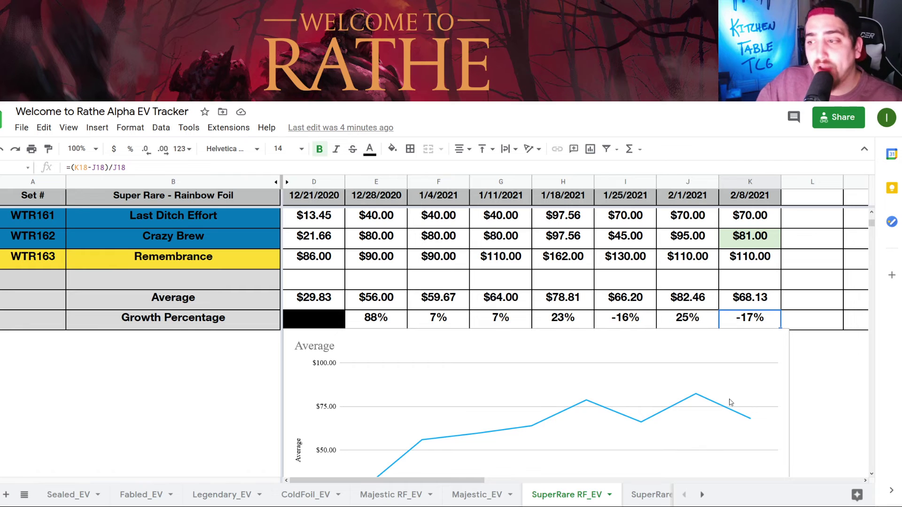
pyautogui.scroll(2, 726, 393)
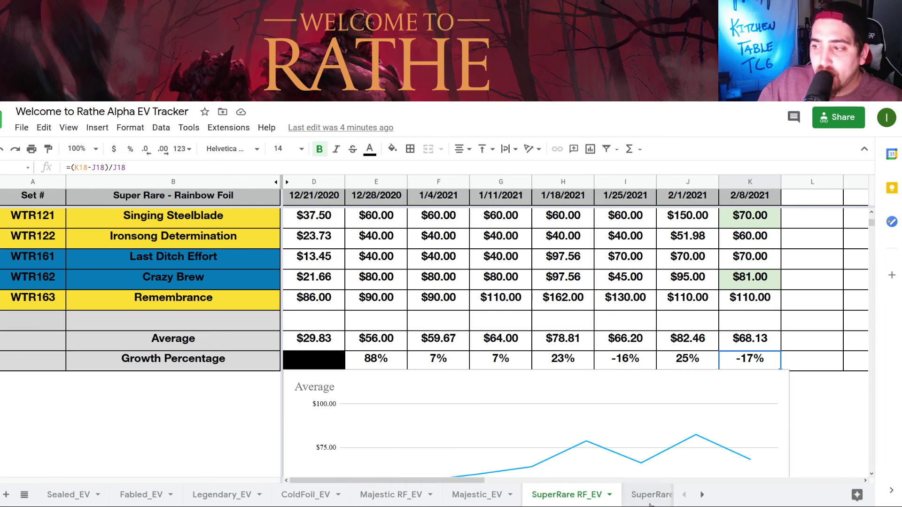
# Open the SuperRare_EV sheet and check the 2/8/2021 Growth Percentage and the prices of Remembrance and Ironsong Determination
pyautogui.click(650, 495)
pyautogui.scroll(-5, 752, 323)
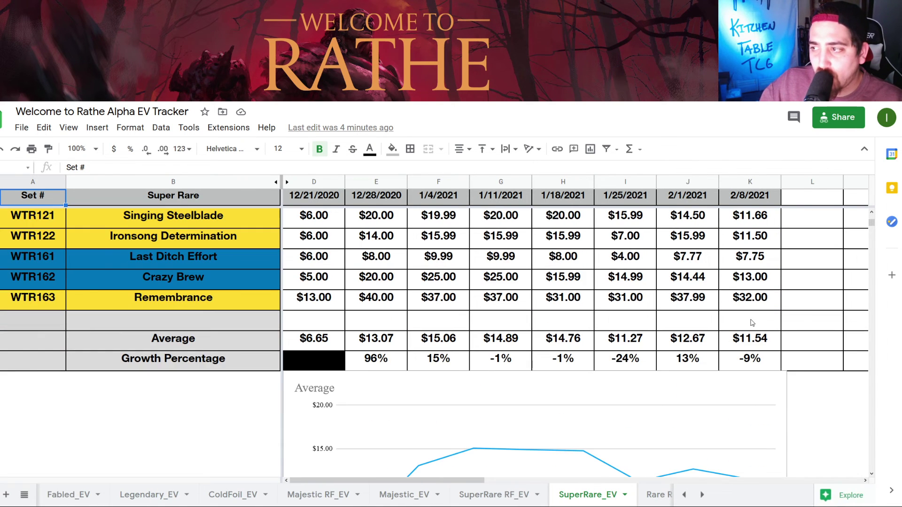
pyautogui.click(757, 358)
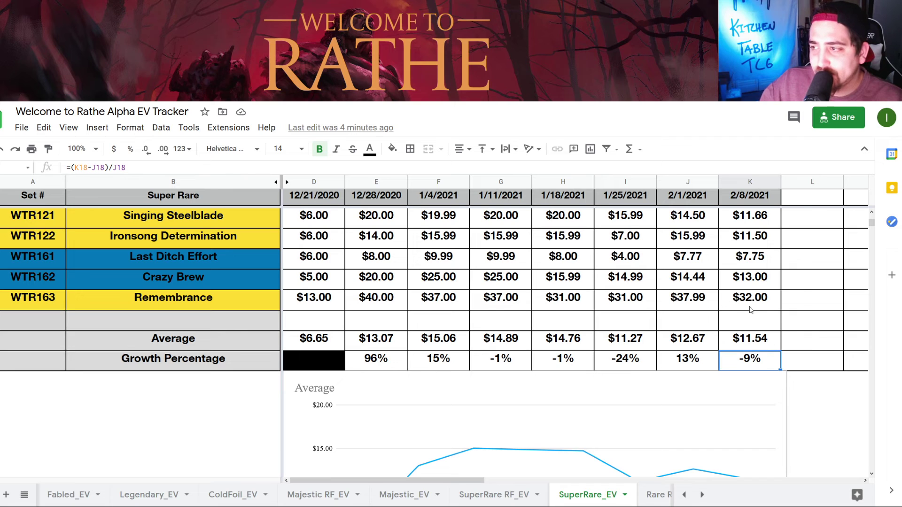
pyautogui.click(739, 308)
pyautogui.scroll(2, 787, 288)
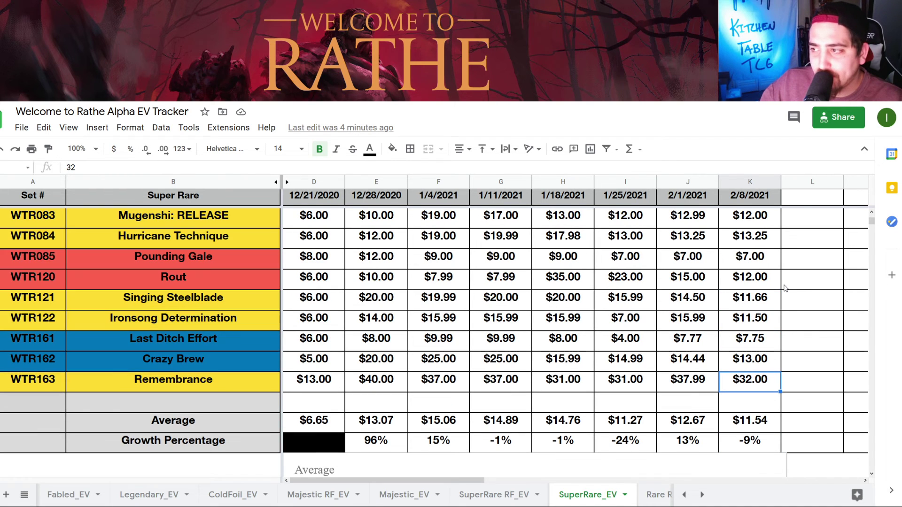
pyautogui.click(754, 326)
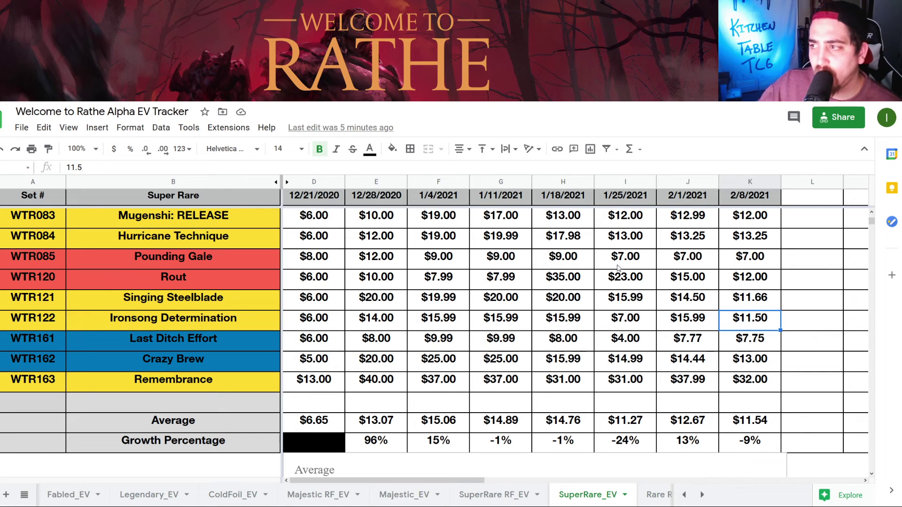
# Compare Cranial Crush's 2/1/2021 and 2/8/2021 prices, and check the 2/8/2021 prices of Bone Head Barrier and Sand Sketched Plan
pyautogui.scroll(3, 758, 321)
pyautogui.click(770, 277)
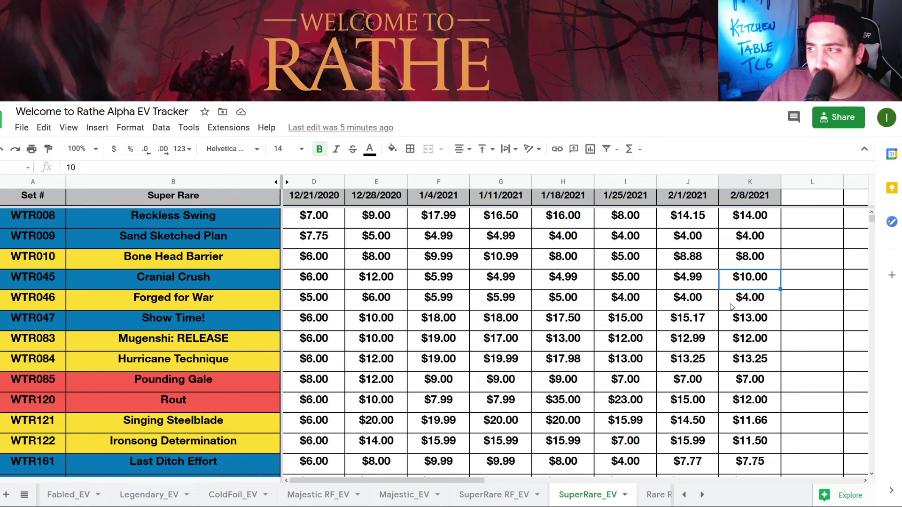
pyautogui.click(683, 279)
pyautogui.click(772, 285)
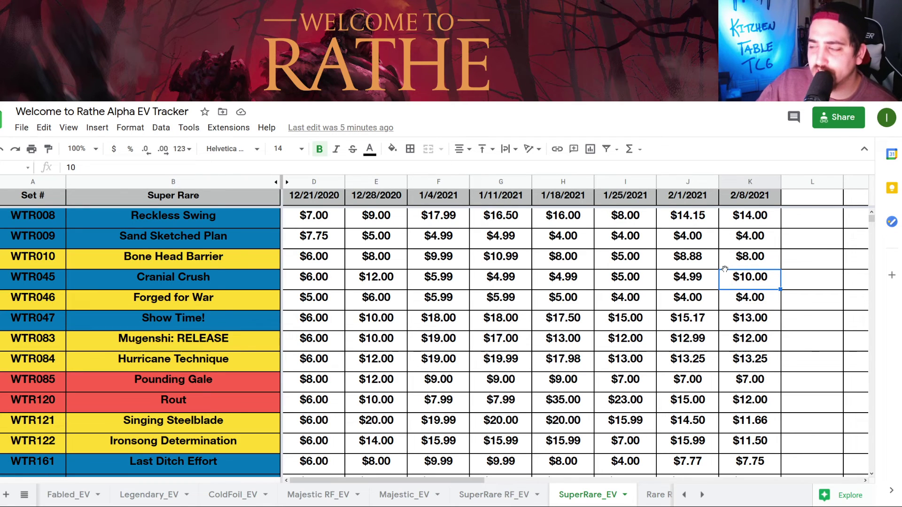
pyautogui.click(764, 258)
pyautogui.click(761, 228)
pyautogui.click(762, 238)
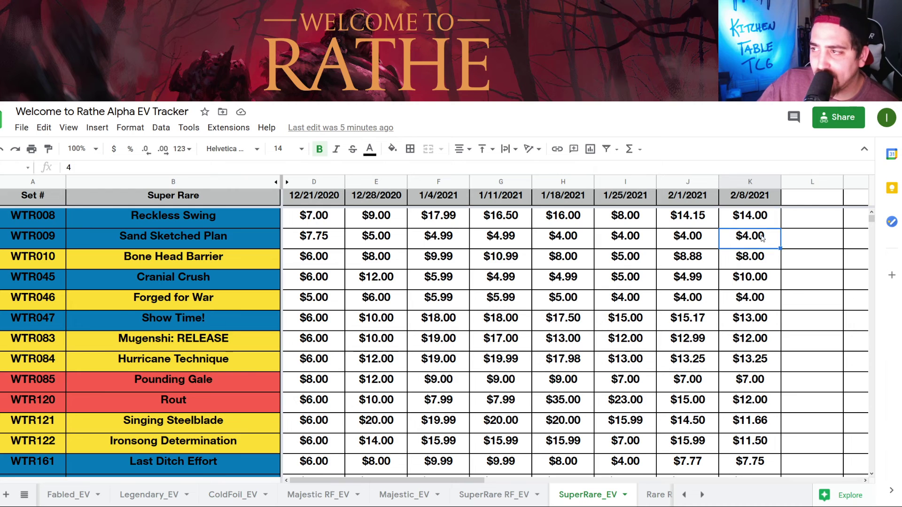
# Check the 2/8/2021 Average and the chart for super rares, and compare the Average with the one on SuperRare RF_EV
pyautogui.scroll(-5, 751, 245)
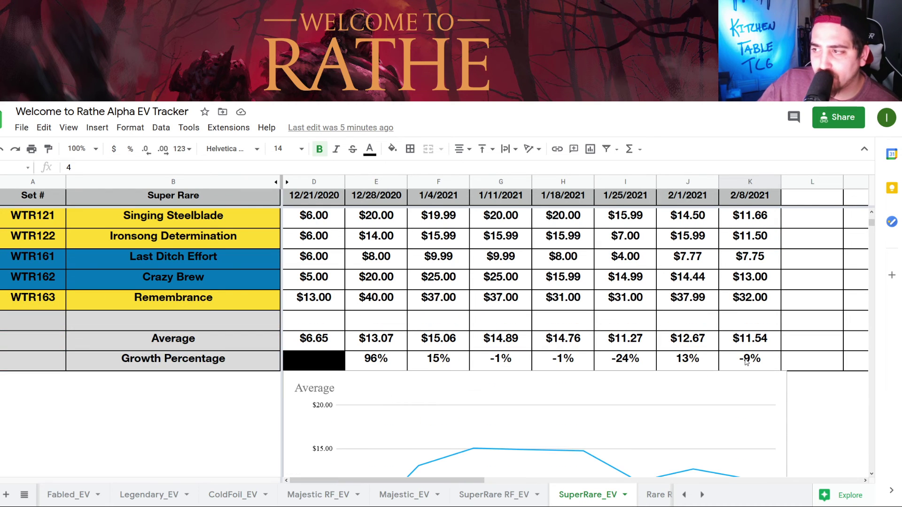
pyautogui.click(747, 337)
pyautogui.scroll(-3, 749, 335)
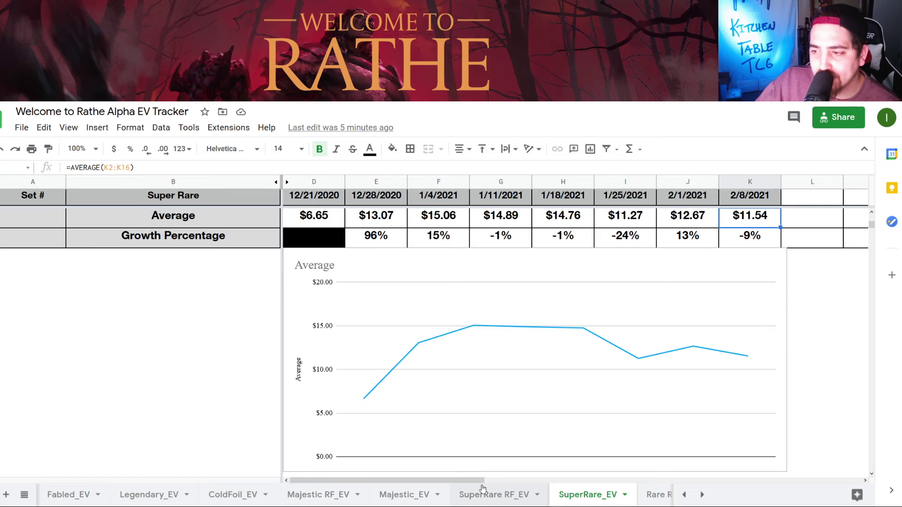
pyautogui.click(494, 494)
pyautogui.click(765, 340)
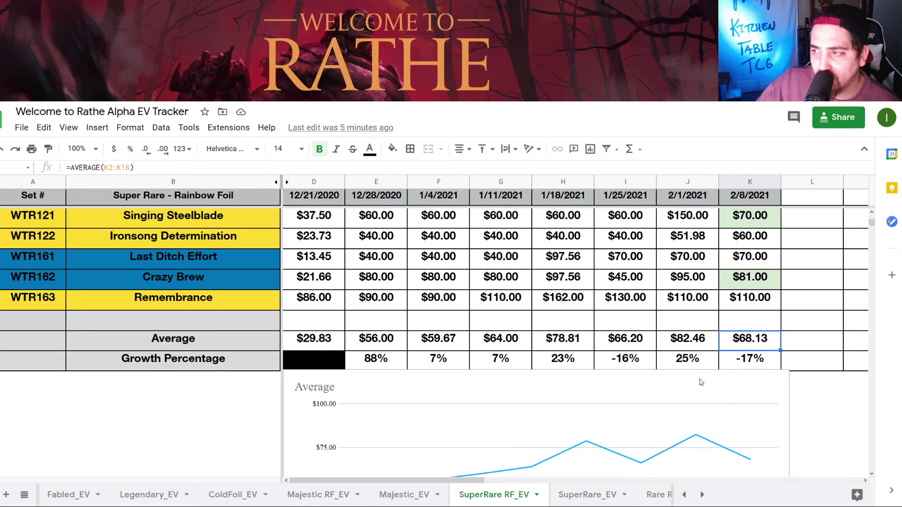
pyautogui.click(625, 495)
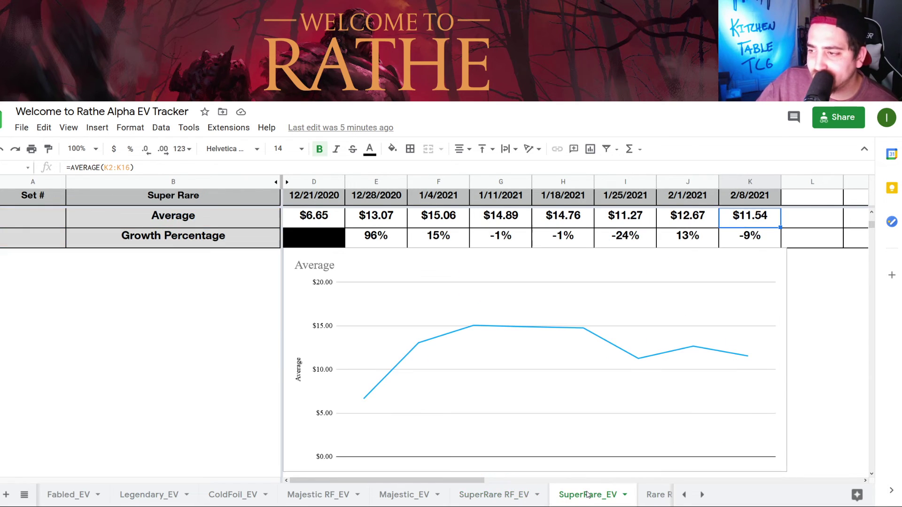
# Open the Rare RF_EV sheet and go through the rainbow foil rares down to the Average and Growth Percentage rows
pyautogui.click(649, 495)
pyautogui.scroll(-12, 728, 312)
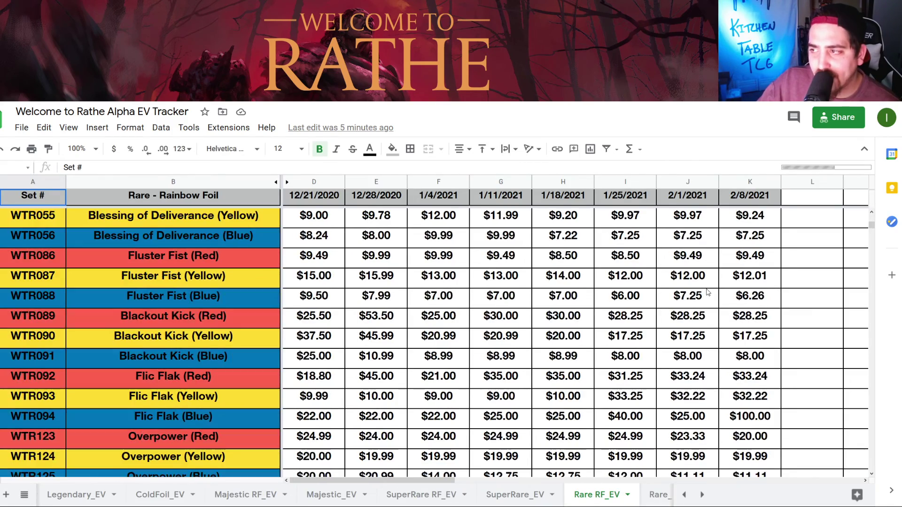
pyautogui.scroll(3, 710, 300)
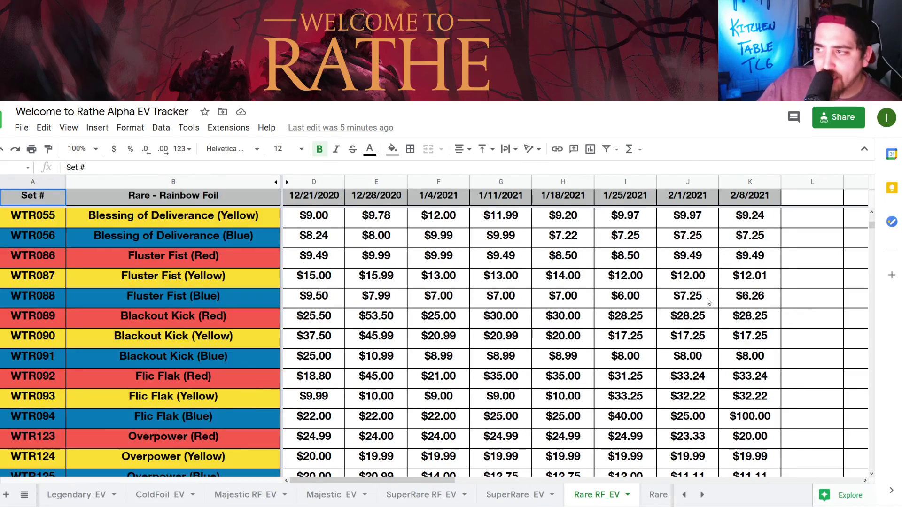
pyautogui.scroll(-3, 709, 302)
pyautogui.scroll(-4, 708, 301)
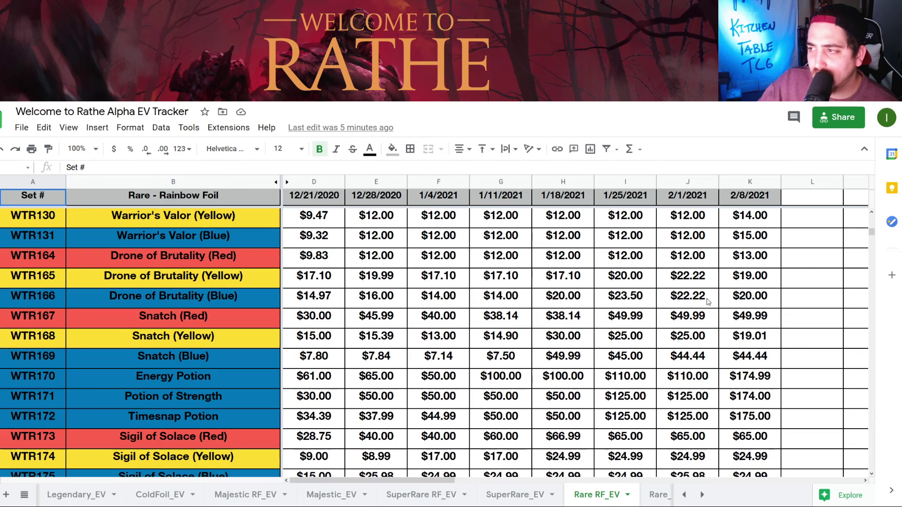
pyautogui.scroll(-2, 761, 303)
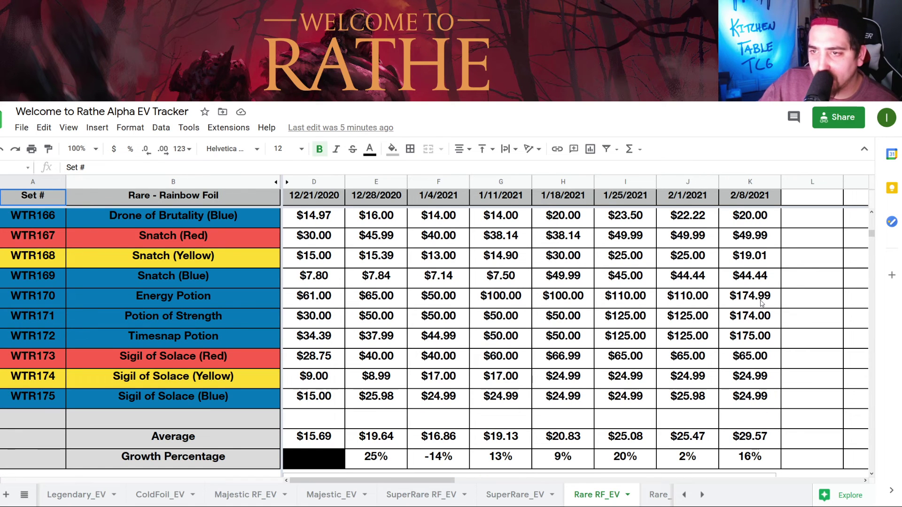
# Check the 2/8/2021 prices from Energy Potion down to Sigil of Solace (Red) and the Growth Percentage for rainbow foil rares
pyautogui.click(760, 302)
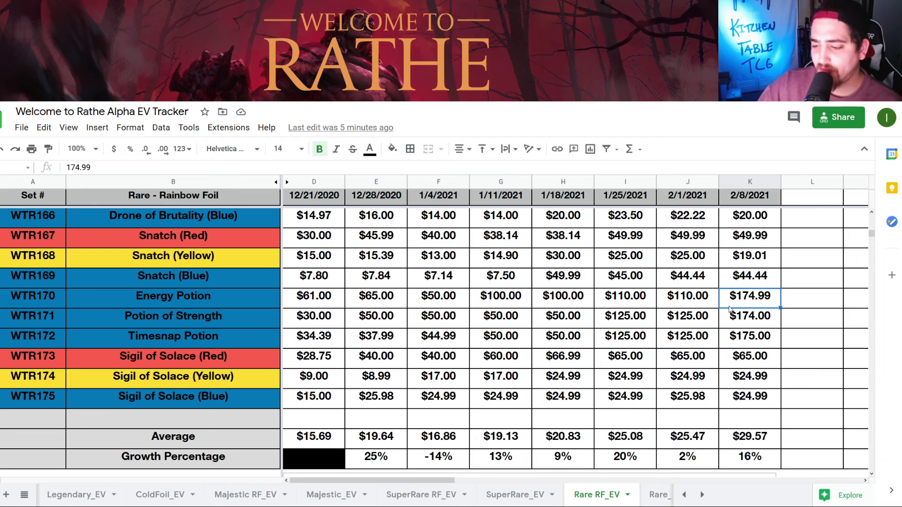
pyautogui.press('Down')
pyautogui.press('Down')
pyautogui.press('Down')
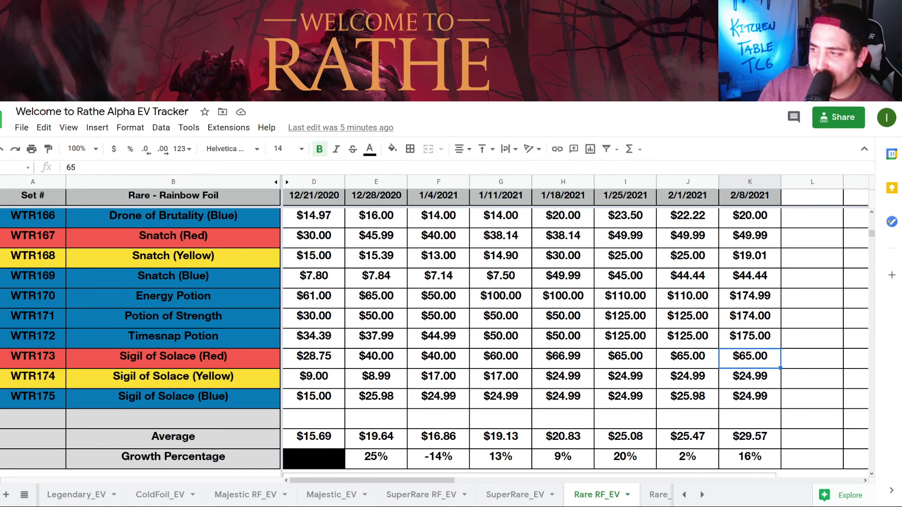
pyautogui.scroll(-2, 730, 279)
pyautogui.click(755, 377)
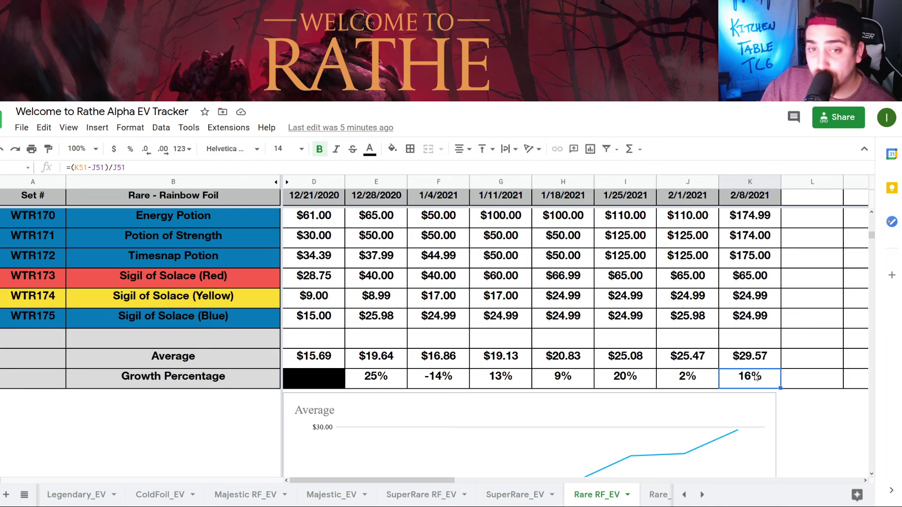
# View the rainbow foil rares' Average chart, and check the 2/8/2021 Average and Growth Percentage on the Rare_EV sheet
pyautogui.scroll(-3, 748, 347)
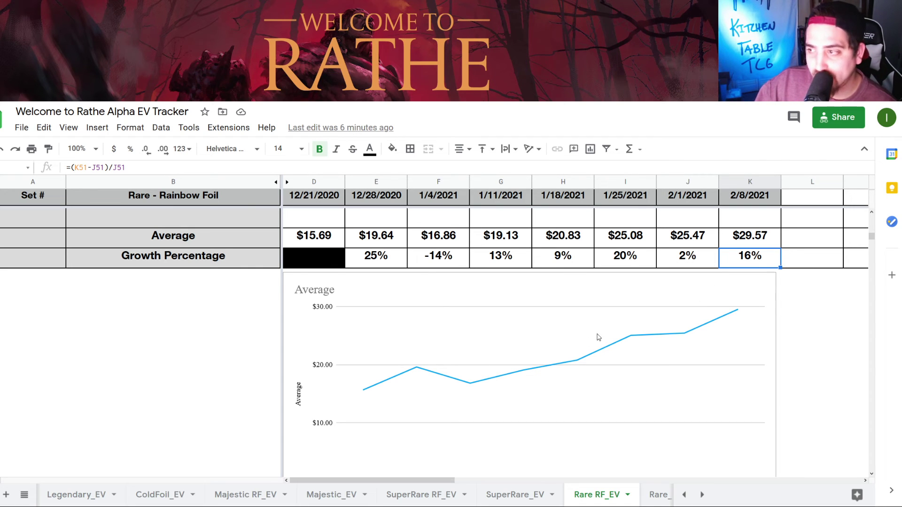
pyautogui.scroll(-1, 731, 261)
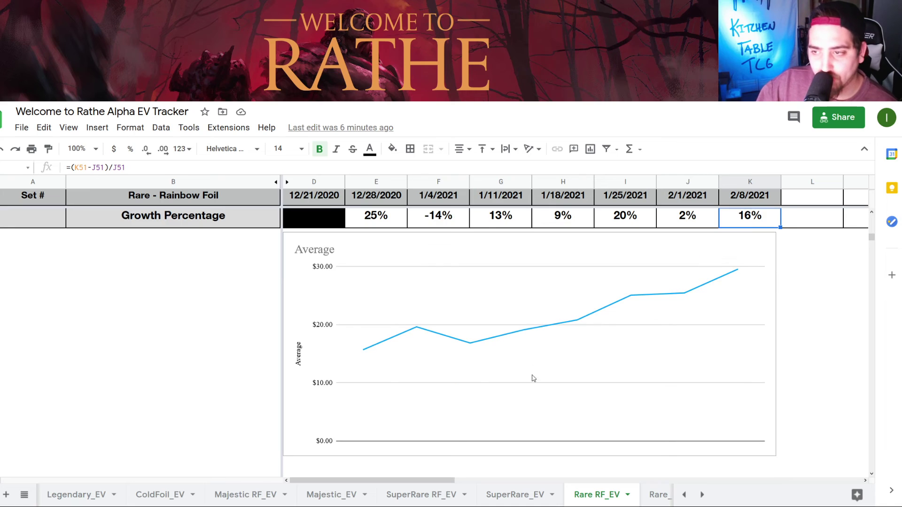
pyautogui.click(659, 494)
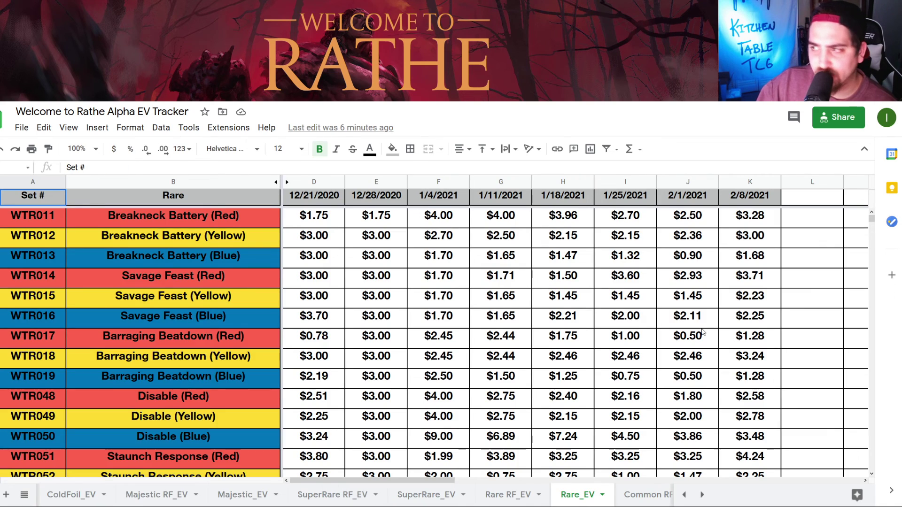
pyautogui.scroll(-20, 721, 249)
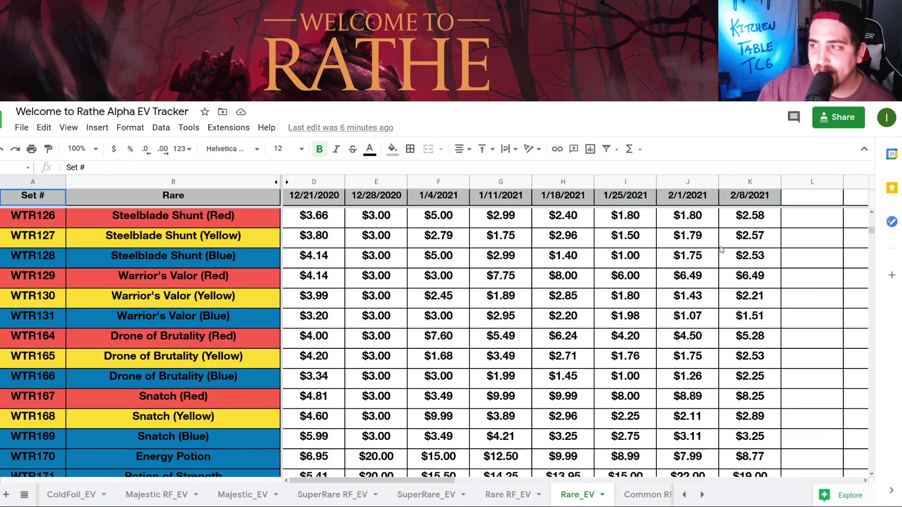
pyautogui.scroll(3, 721, 249)
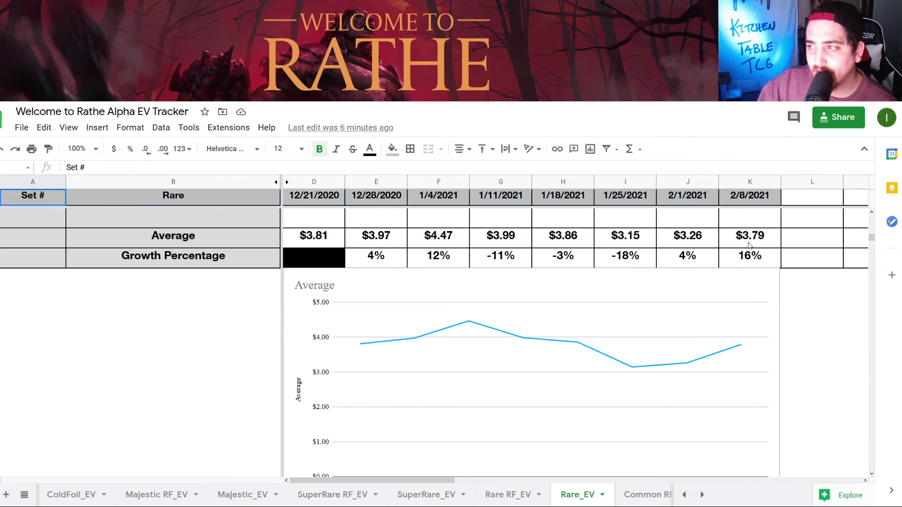
pyautogui.click(741, 244)
pyautogui.click(752, 258)
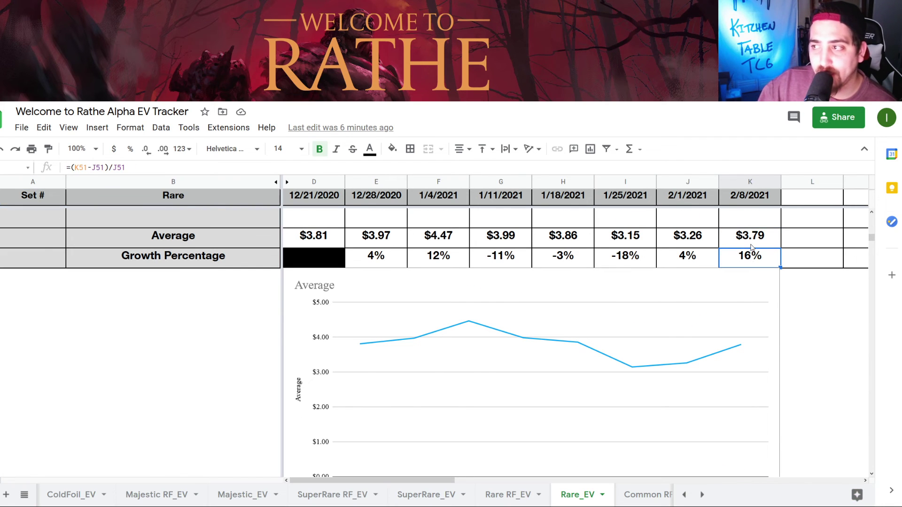
# Open the Common RF_EV sheet and go through the rainbow foil commons down to the Average and Growth Percentage rows
pyautogui.click(642, 497)
pyautogui.scroll(-20, 717, 366)
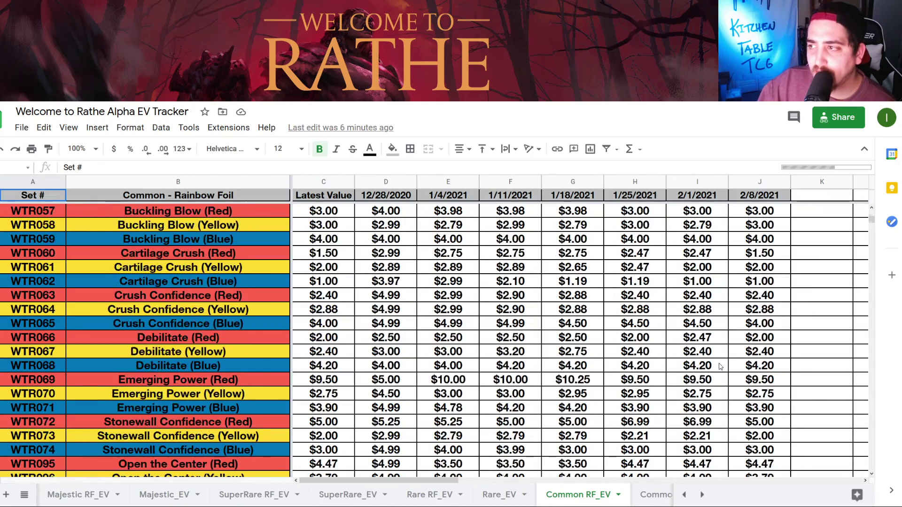
pyautogui.scroll(-15, 717, 366)
pyautogui.scroll(1, 733, 347)
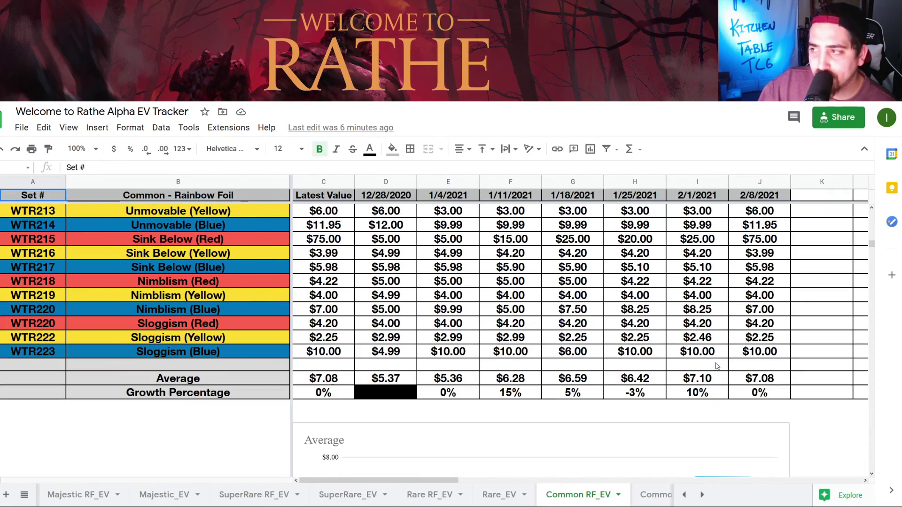
# Check the 2/8/2021 prices from Sink Below (Yellow) to Sloggism (Yellow), plus the Average and Growth Percentage for rainbow foil commons
pyautogui.click(771, 257)
pyautogui.click(761, 284)
pyautogui.click(751, 342)
pyautogui.click(754, 381)
pyautogui.click(754, 387)
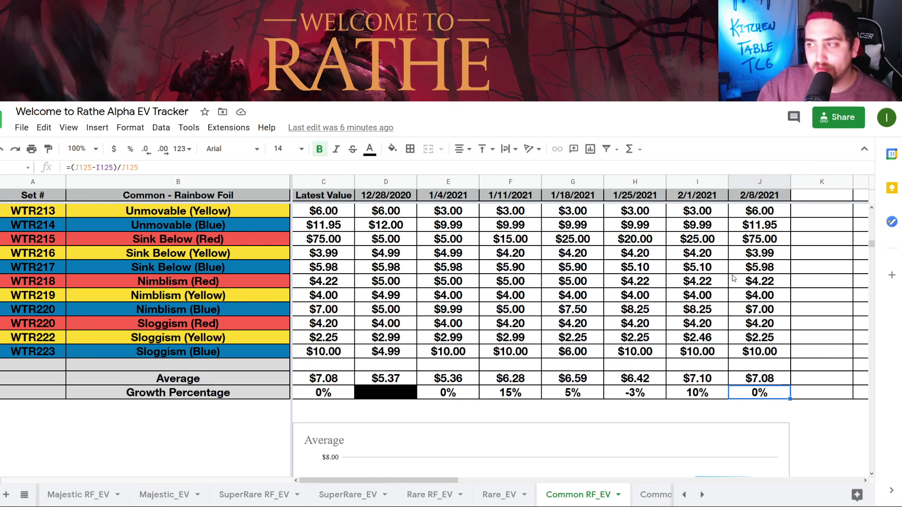
# Look over the remaining rainbow foil common prices and the Average chart, and check the 2/8/2021 Growth Percentage on Common_EV
pyautogui.scroll(6, 761, 328)
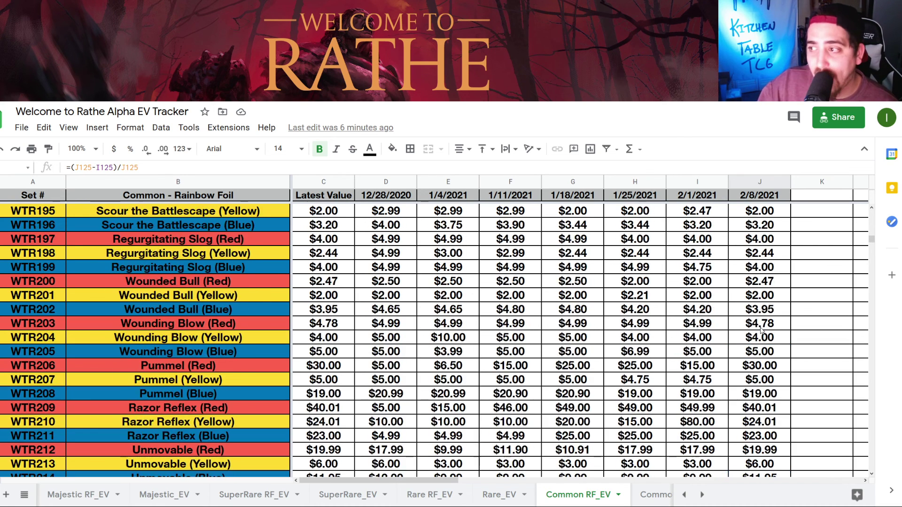
pyautogui.scroll(-9, 759, 336)
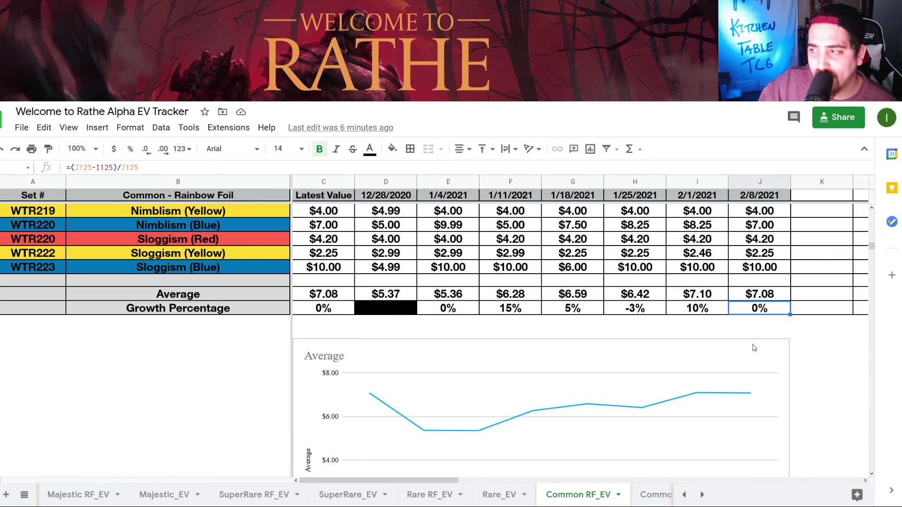
pyautogui.scroll(-2, 637, 427)
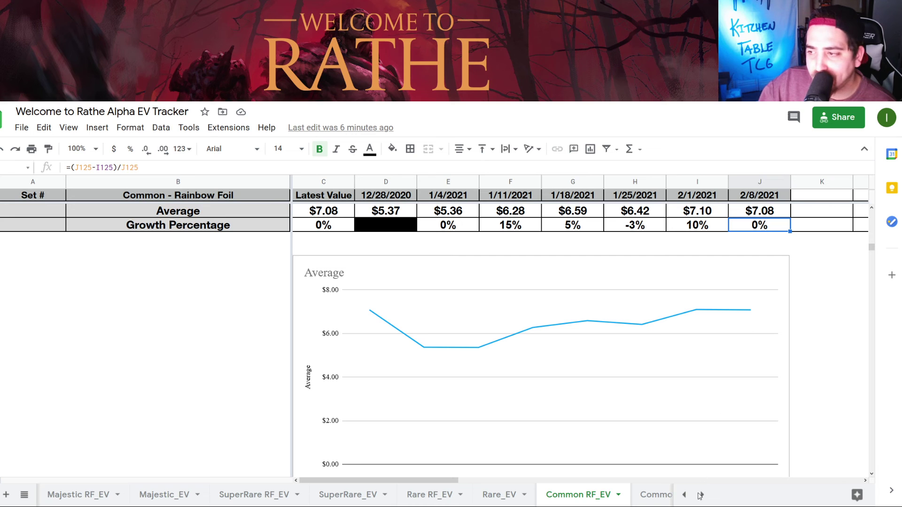
pyautogui.click(655, 494)
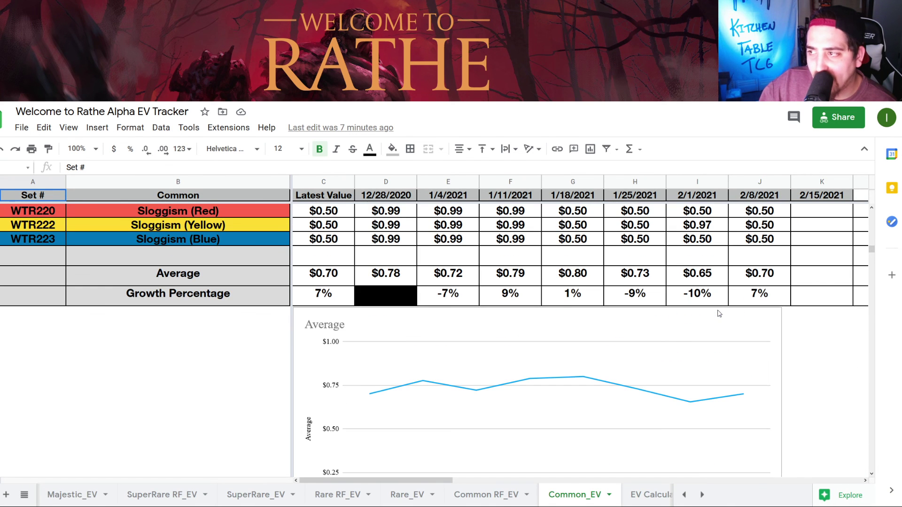
pyautogui.click(757, 295)
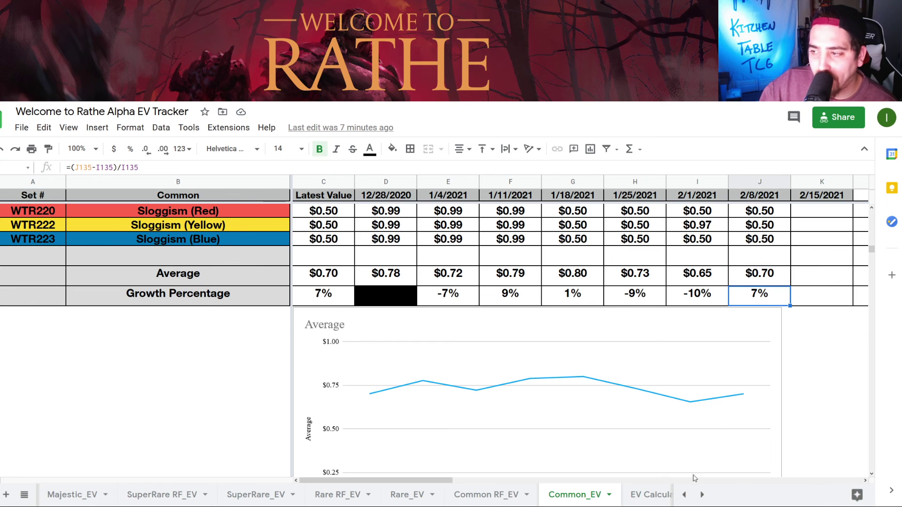
# Open the EV Calculation sheet and compare BOX EV with BOX EV W/0 NF COMMON and BOX EV W/O L F NFC
pyautogui.click(647, 498)
pyautogui.scroll(-1, 446, 334)
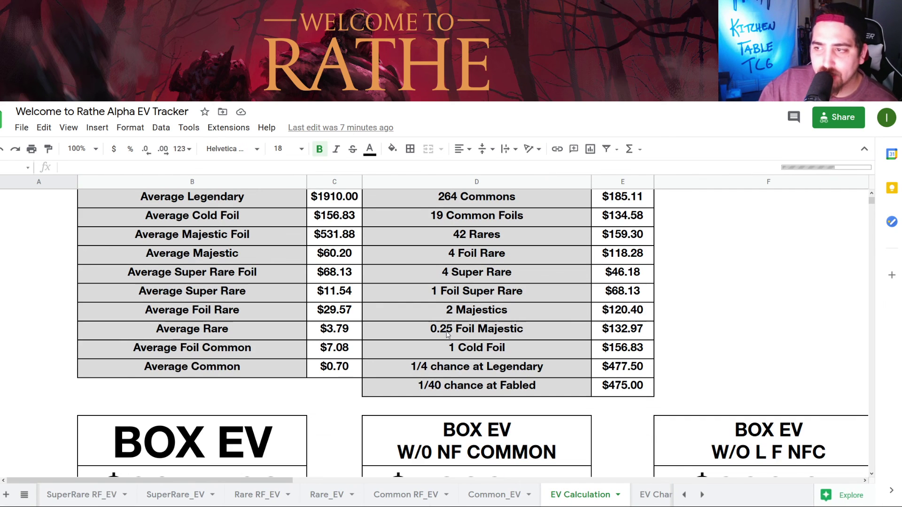
pyautogui.scroll(-2, 446, 334)
pyautogui.click(244, 437)
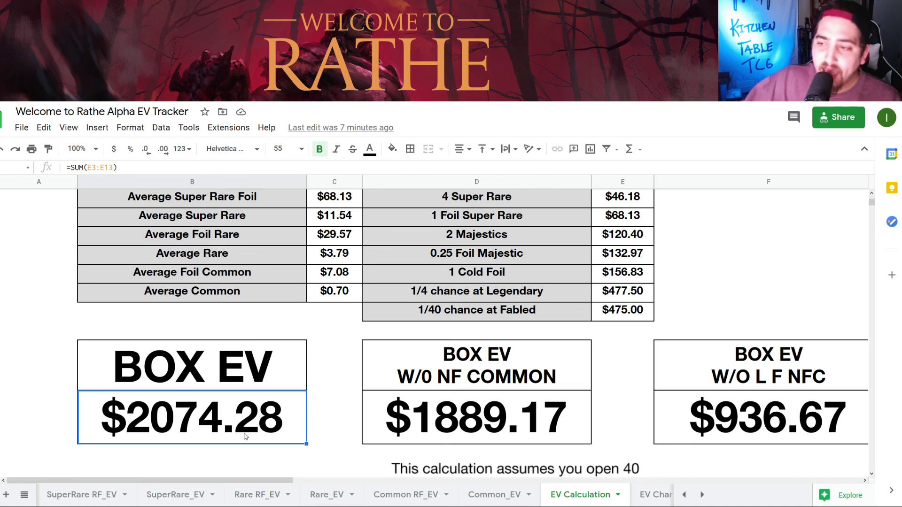
pyautogui.click(490, 408)
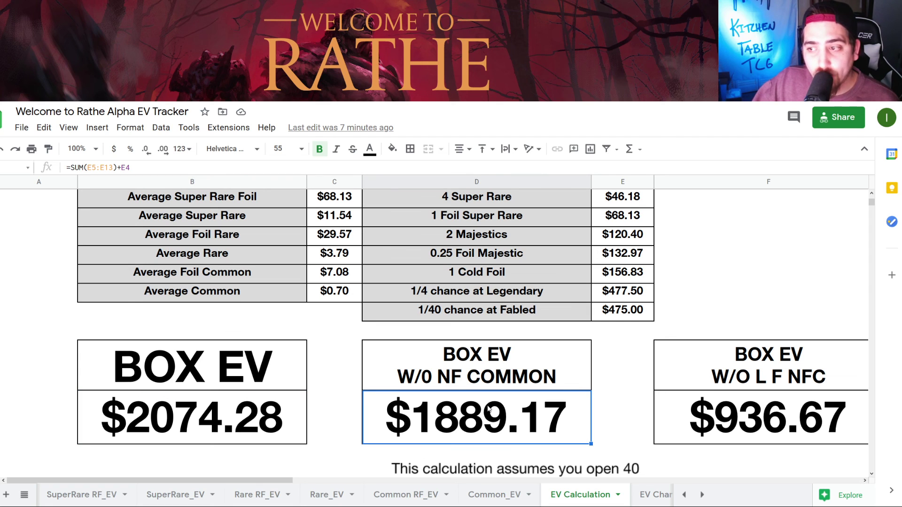
pyautogui.scroll(-1, 397, 343)
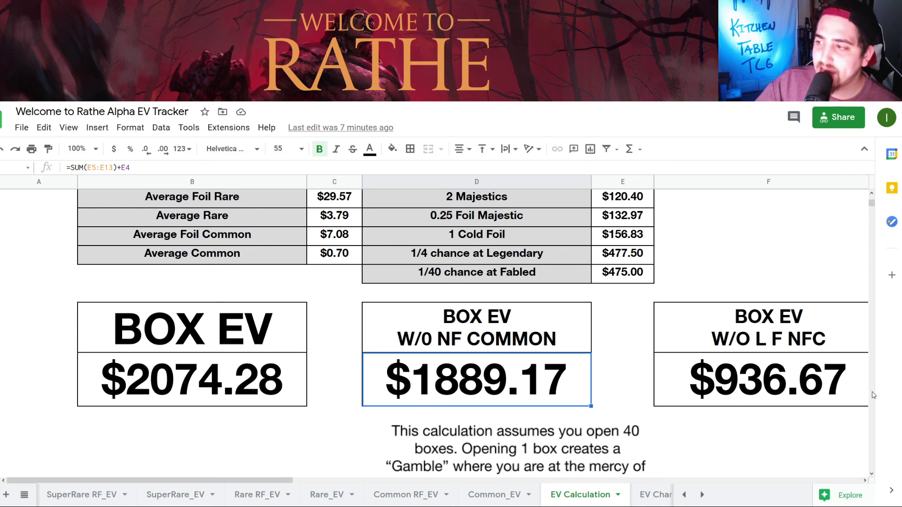
pyautogui.click(748, 392)
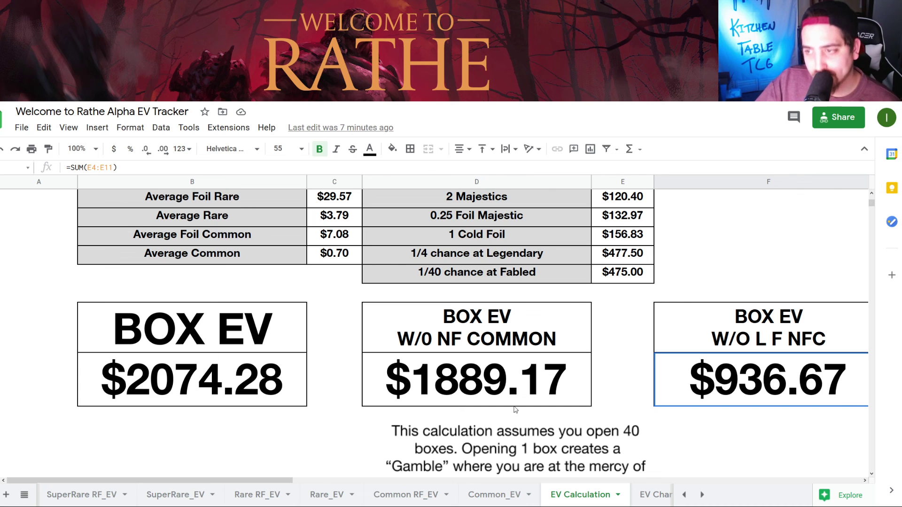
pyautogui.click(441, 398)
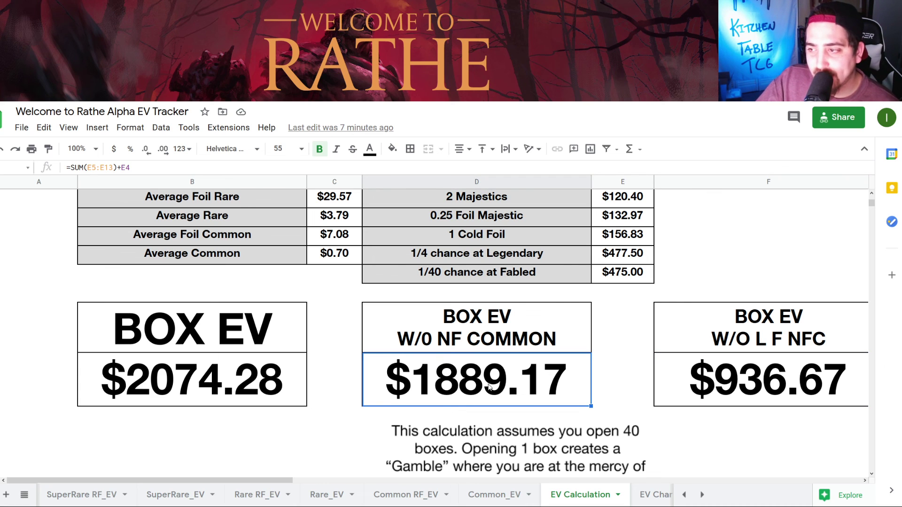
# Open the EV Chart sheet and check the 2/8/2021 Expected Value, its growth against 2/1/2021, and the trend line
pyautogui.click(648, 498)
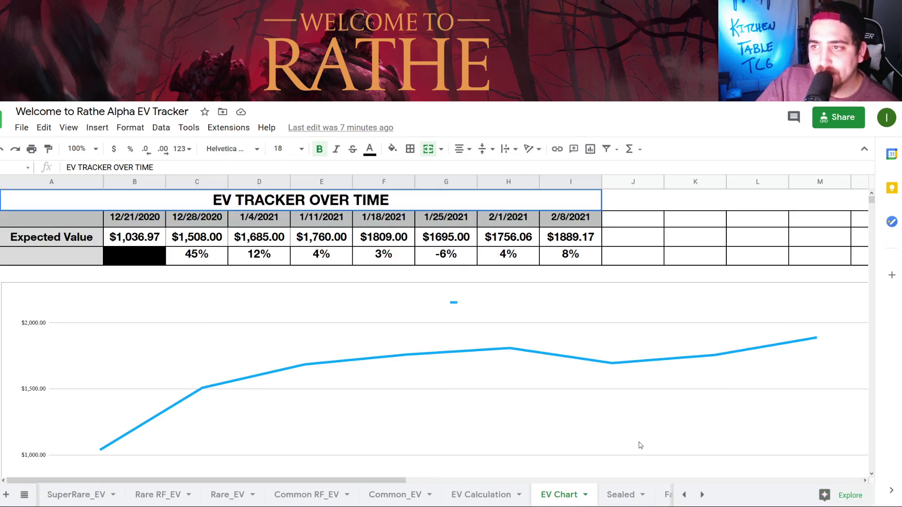
pyautogui.click(567, 244)
pyautogui.click(567, 258)
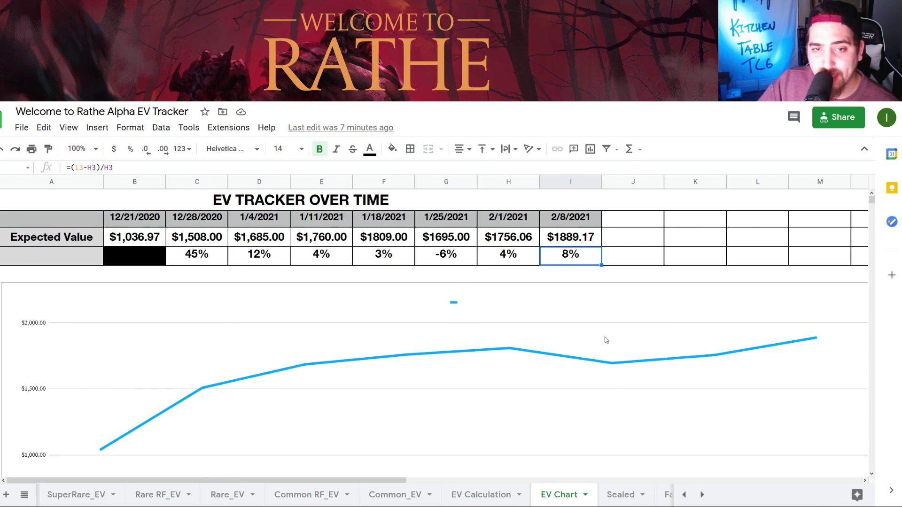
pyautogui.scroll(-1, 606, 340)
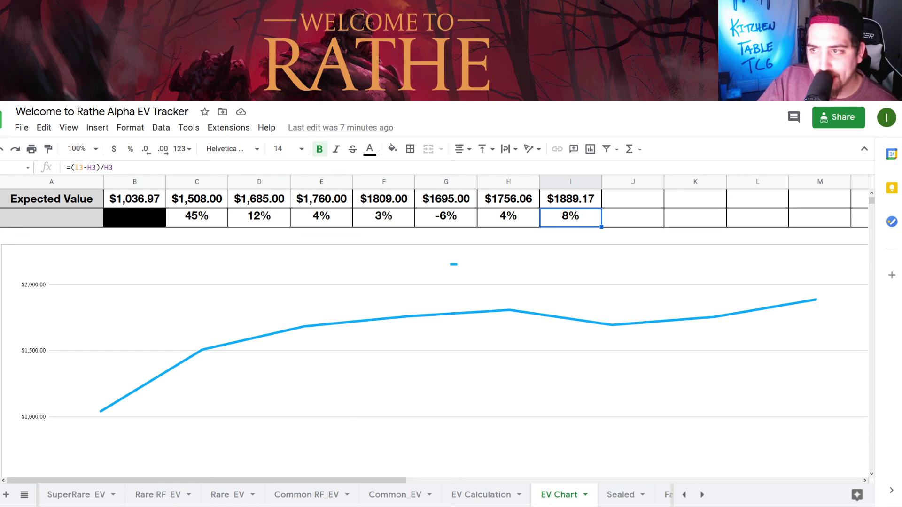
pyautogui.click(526, 223)
pyautogui.click(565, 223)
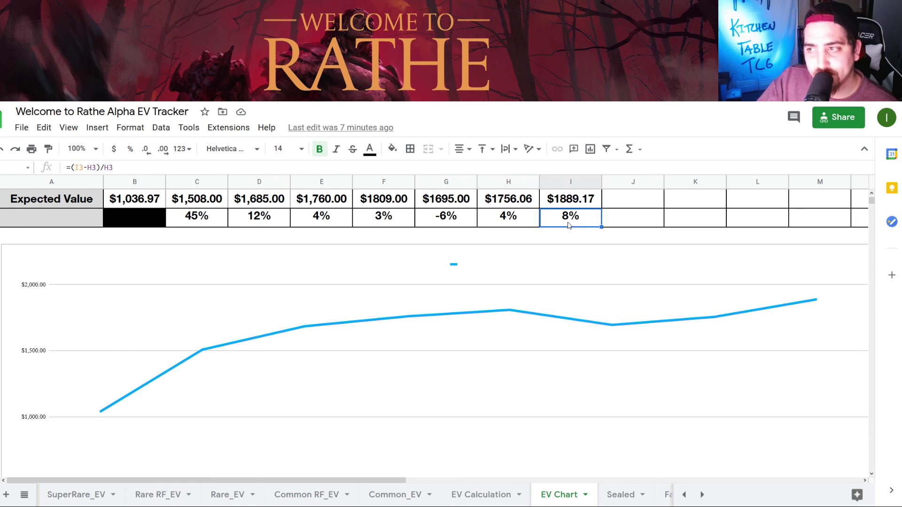